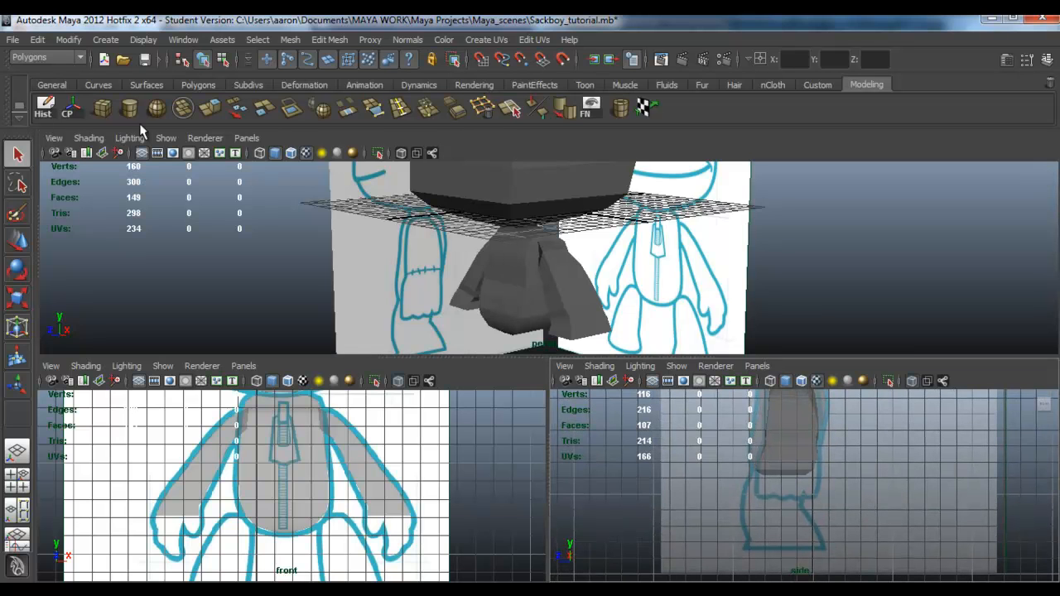
pyautogui.click(103, 109)
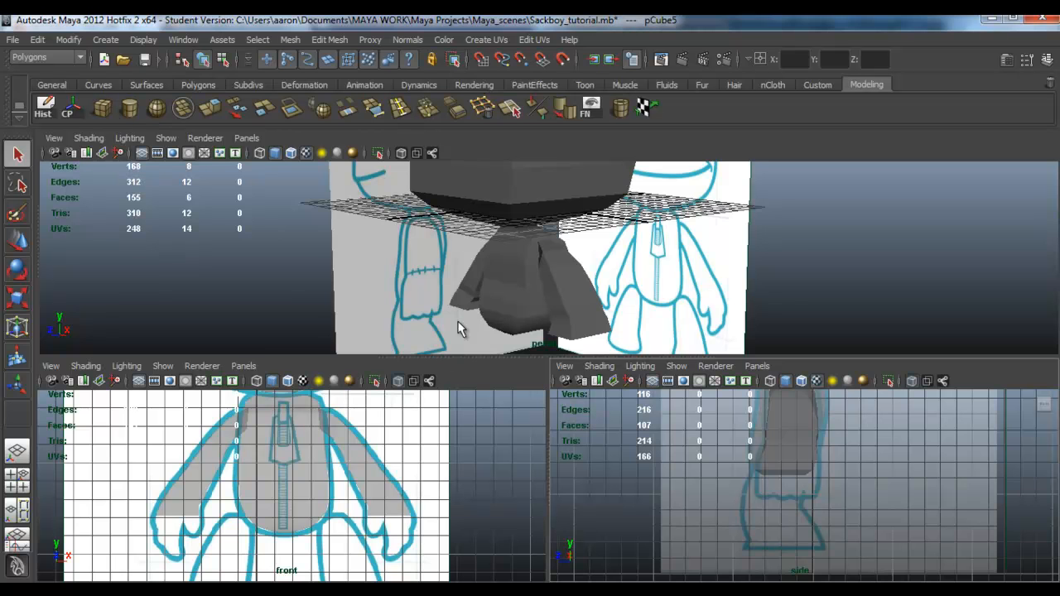
pyautogui.keyDown('alt'); pyautogui.moveTo(485, 278); pyautogui.dragTo(590, 281); pyautogui.keyUp('alt')
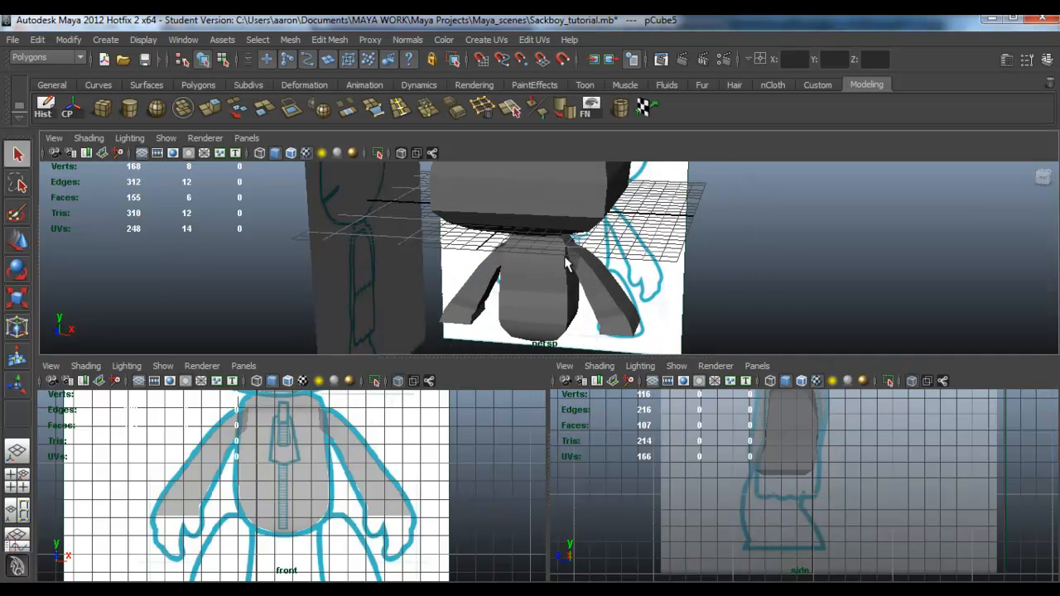
pyautogui.moveTo(639, 251)
pyautogui.keyDown('alt'); pyautogui.mouseDown()
pyautogui.moveTo(267, 237)
pyautogui.moveTo(614, 260)
pyautogui.moveTo(605, 295)
pyautogui.mouseUp(); pyautogui.keyUp('alt')
pyautogui.moveTo(575, 253)
pyautogui.keyDown('alt'); pyautogui.mouseDown()
pyautogui.moveTo(632, 235)
pyautogui.moveTo(665, 241)
pyautogui.moveTo(545, 207)
pyautogui.moveTo(396, 207)
pyautogui.moveTo(423, 199)
pyautogui.mouseUp(); pyautogui.keyUp('alt')
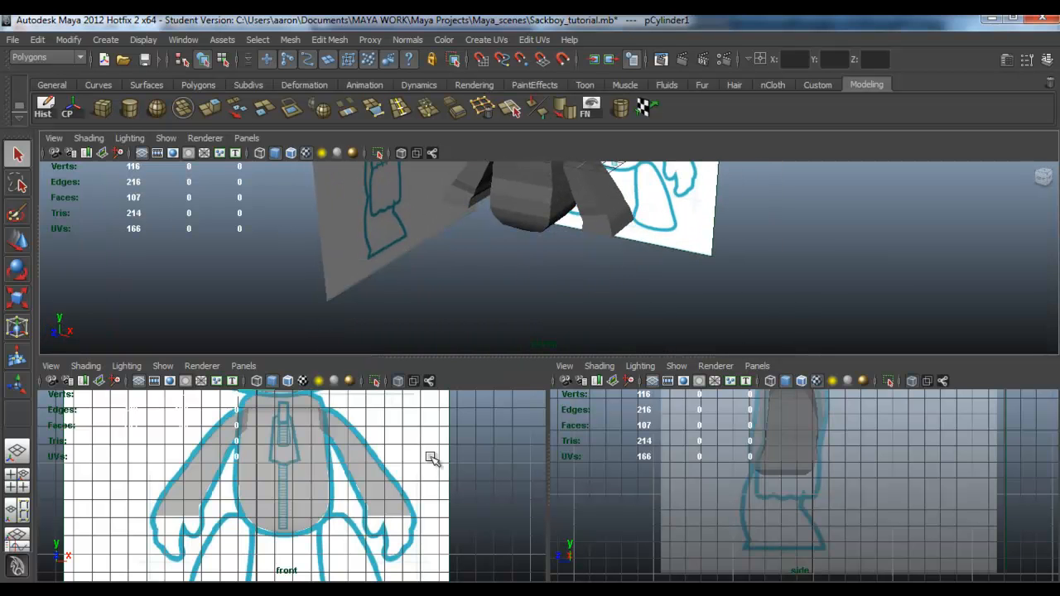
pyautogui.press('g')
pyautogui.scroll(-3, 450, 423)
pyautogui.moveTo(336, 520); pyautogui.dragTo(346, 545)
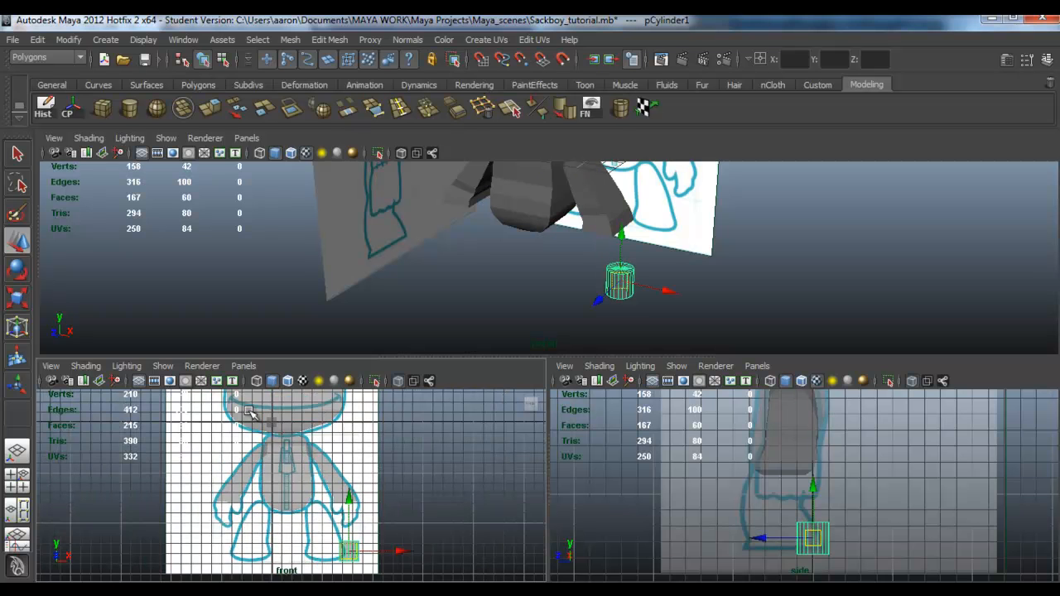
pyautogui.click(277, 424)
pyautogui.click(382, 548)
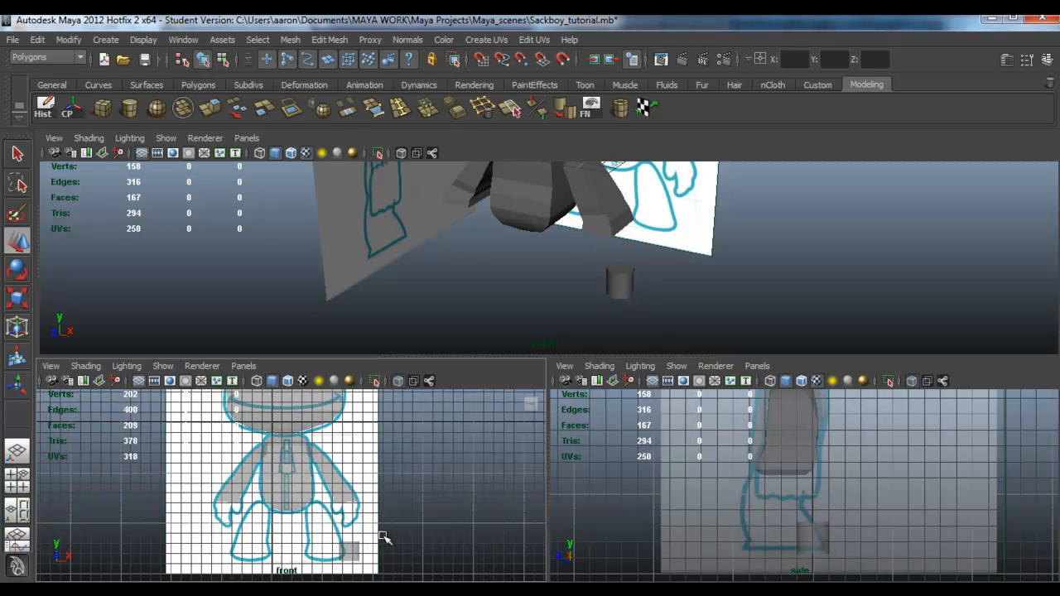
pyautogui.scroll(2, 377, 559)
pyautogui.click(373, 563)
pyautogui.keyDown('alt'); pyautogui.moveTo(375, 564); pyautogui.dragTo(374, 520, button='middle'); pyautogui.keyUp('alt')
pyautogui.moveTo(373, 522); pyautogui.dragTo(335, 505)
pyautogui.press('Delete')
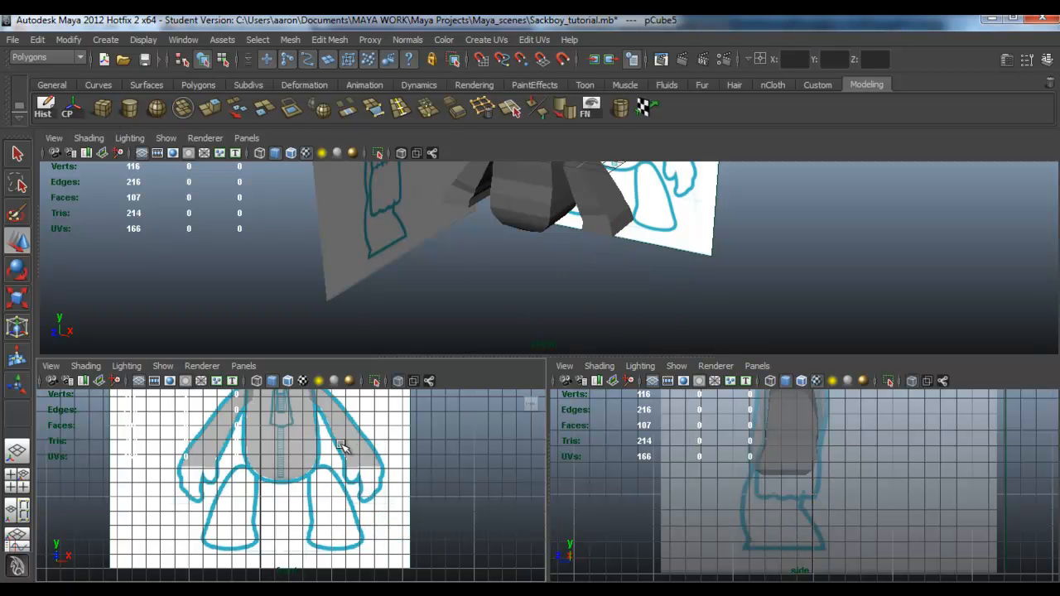
# Step: Place a polygon cube over the top of the positive-X leg, centre it front to back, and delete the extra cube
pyautogui.keyDown('alt'); pyautogui.moveTo(343, 448); pyautogui.dragTo(376, 539, button='middle'); pyautogui.keyUp('alt')
pyautogui.hotkey('ctrl', 'd')
pyautogui.moveTo(288, 425); pyautogui.dragTo(359, 560)
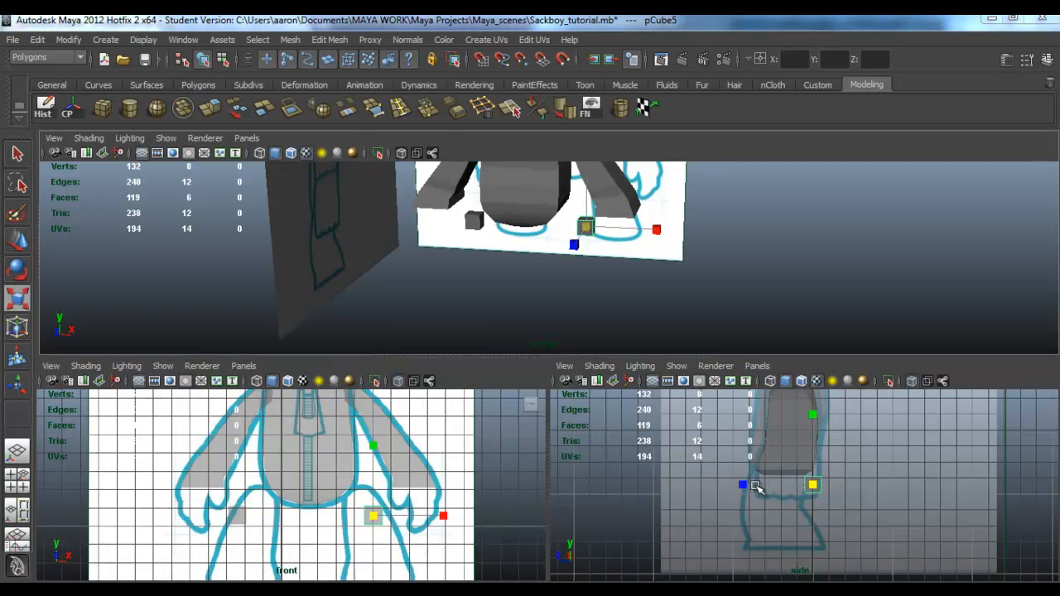
pyautogui.press('w')
pyautogui.moveTo(763, 486); pyautogui.dragTo(735, 484)
pyautogui.click(470, 227)
pyautogui.press('Delete')
pyautogui.click(790, 492)
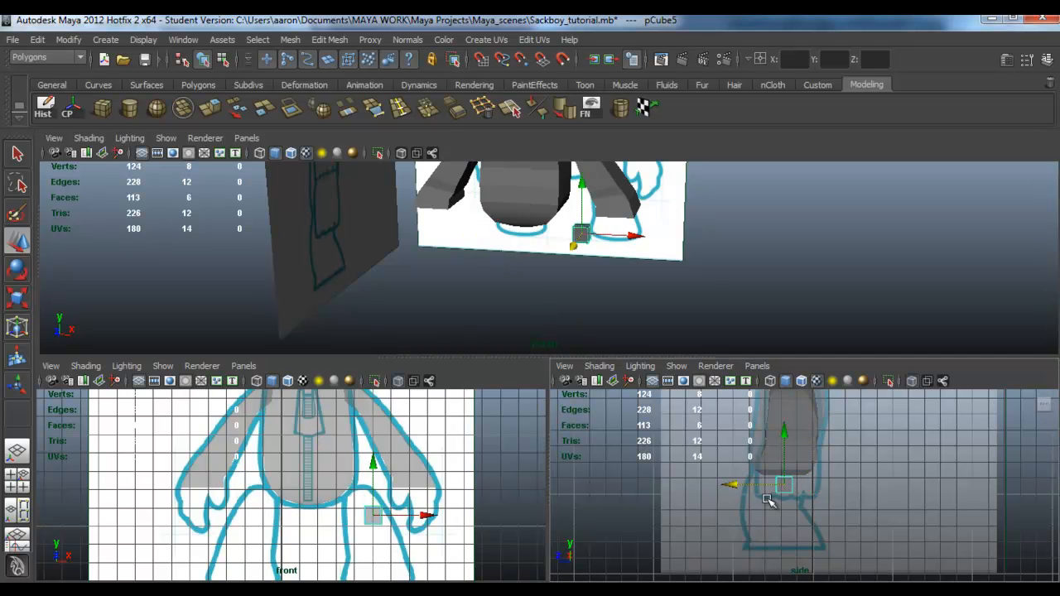
# Step: Scale the leg cube up uniformly and reposition it over the upper leg of the reference drawing
pyautogui.press('r')
pyautogui.moveTo(374, 515); pyautogui.dragTo(386, 520)
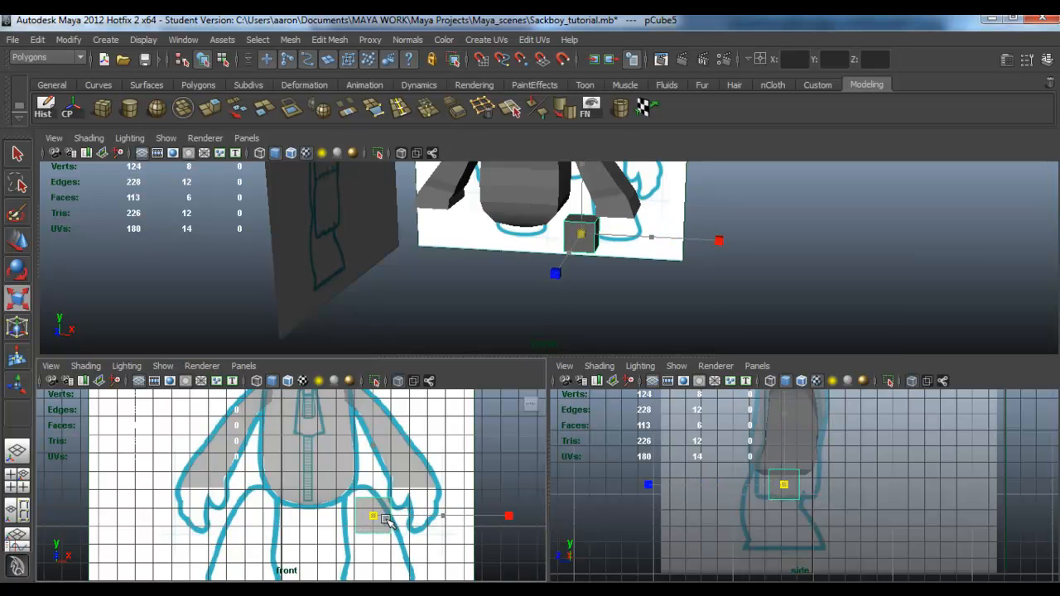
pyautogui.press('w')
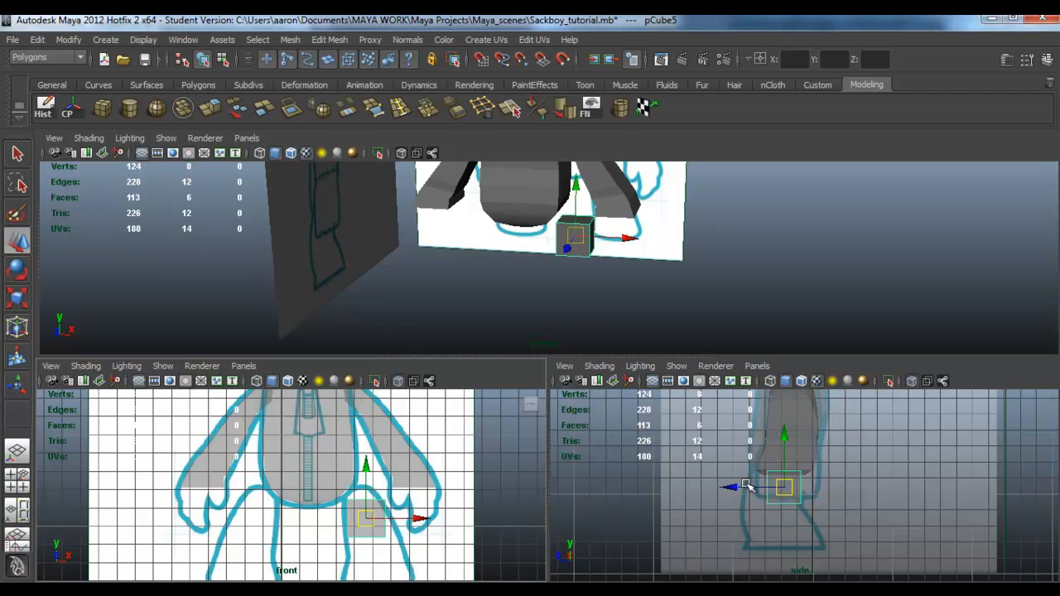
pyautogui.moveTo(733, 487); pyautogui.dragTo(727, 488)
# Step: Move the cube's corner vertices in the front view so its face follows the upper leg outline
pyautogui.scroll(3, 406, 501)
pyautogui.moveTo(387, 524); pyautogui.dragTo(323, 315, button='right')
pyautogui.keyDown('alt'); pyautogui.moveTo(351, 547); pyautogui.dragTo(324, 527, button='middle'); pyautogui.keyUp('alt')
pyautogui.moveTo(326, 481); pyautogui.dragTo(427, 461)
pyautogui.scroll(3, 363, 500)
pyautogui.keyDown('alt'); pyautogui.moveTo(444, 481); pyautogui.dragTo(407, 374, button='middle'); pyautogui.keyUp('alt')
pyautogui.moveTo(433, 455); pyautogui.dragTo(463, 490)
pyautogui.moveTo(449, 477); pyautogui.dragTo(475, 467)
pyautogui.moveTo(331, 470); pyautogui.dragTo(357, 479)
# Step: Scale the leg block's top vertices in depth to widen the top of the leg in the side view
pyautogui.keyDown('alt'); pyautogui.moveTo(727, 529); pyautogui.dragTo(693, 551, button='middle'); pyautogui.keyUp('alt')
pyautogui.keyDown('alt'); pyautogui.moveTo(693, 550); pyautogui.dragTo(836, 530, button='right'); pyautogui.keyUp('alt')
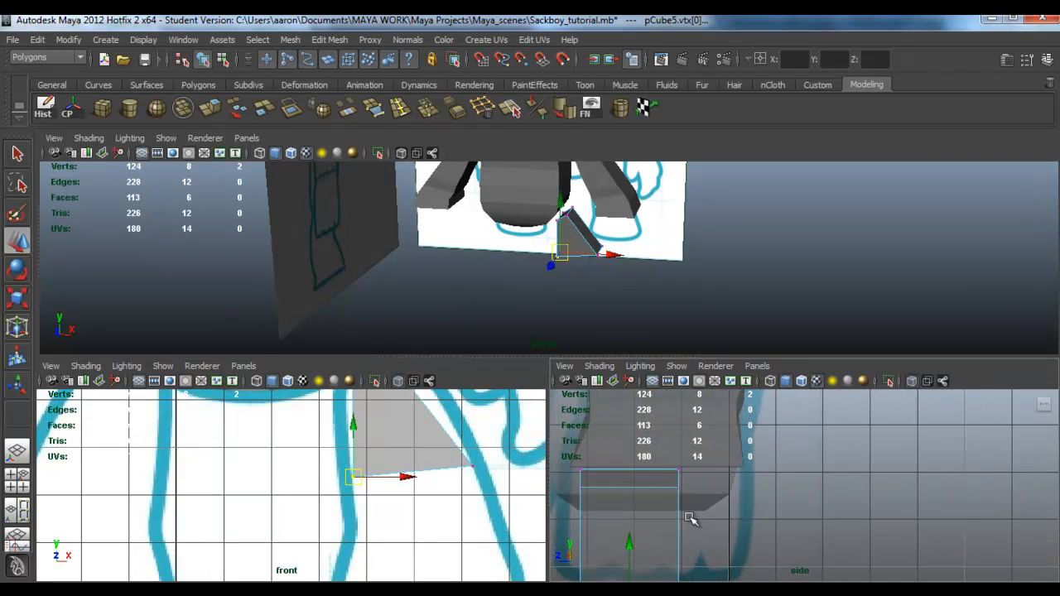
pyautogui.keyDown('alt'); pyautogui.moveTo(690, 519); pyautogui.dragTo(704, 541, button='middle'); pyautogui.keyUp('alt')
pyautogui.keyDown('alt'); pyautogui.moveTo(413, 456); pyautogui.dragTo(437, 565, button='middle'); pyautogui.keyUp('alt')
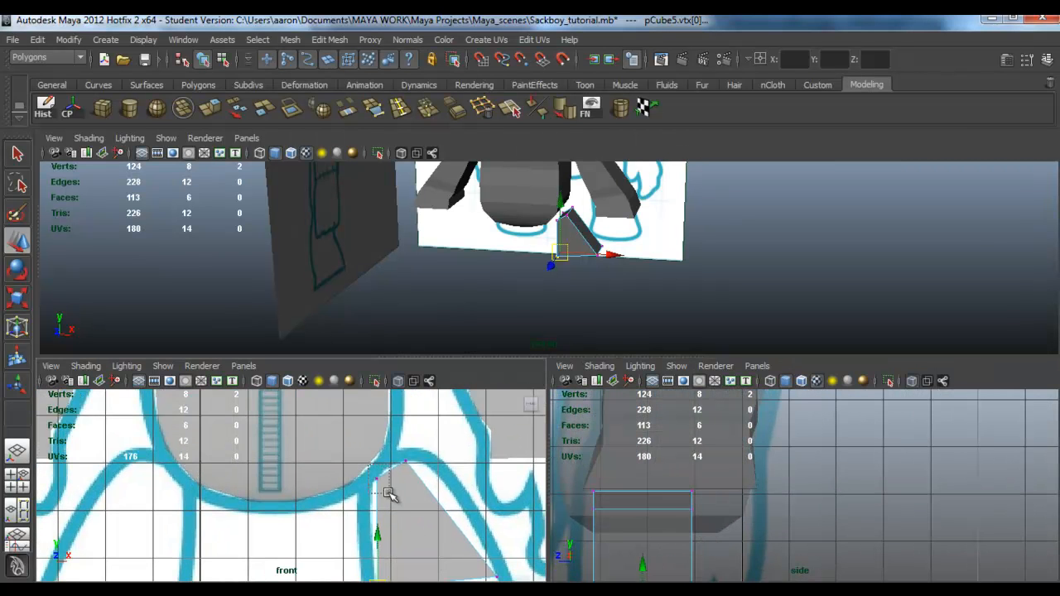
pyautogui.moveTo(389, 495); pyautogui.dragTo(391, 496)
pyautogui.scroll(1, 700, 531)
pyautogui.keyDown('alt'); pyautogui.moveTo(698, 519); pyautogui.dragTo(845, 494, button='middle'); pyautogui.keyUp('alt')
pyautogui.scroll(-3, 839, 475)
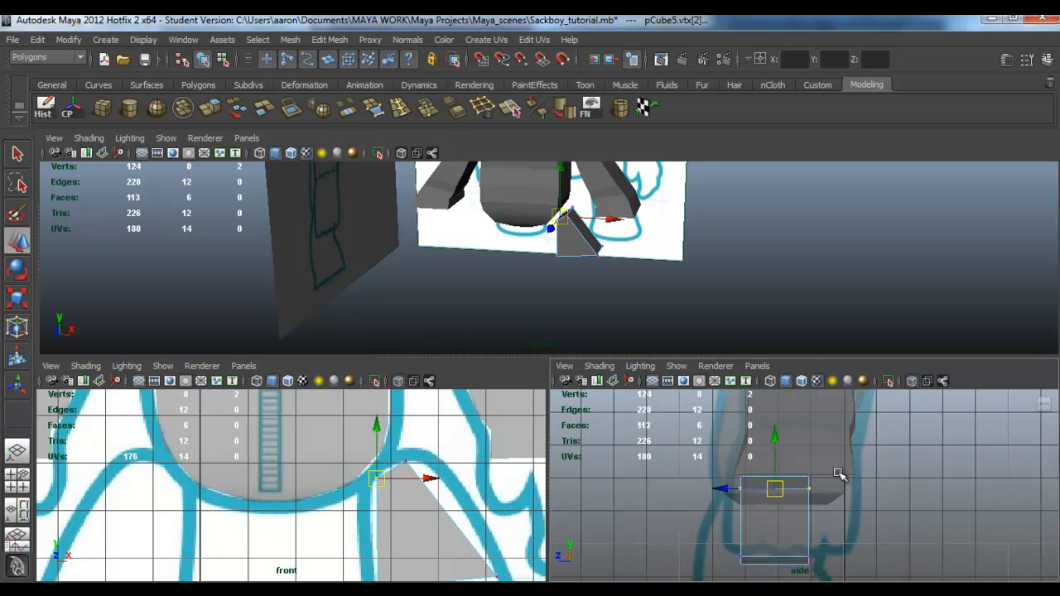
pyautogui.scroll(1, 776, 505)
pyautogui.press('r')
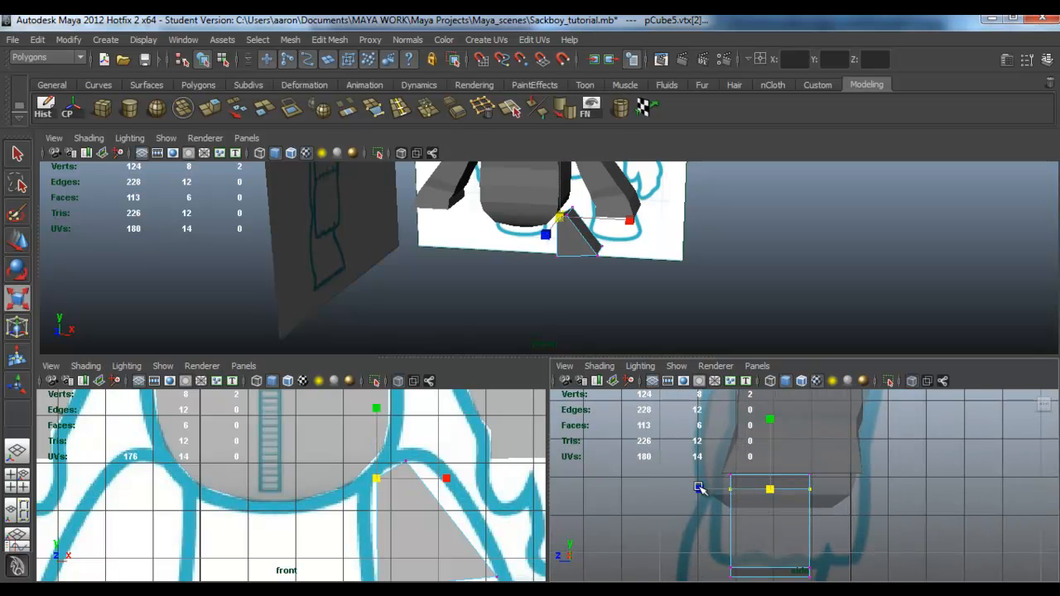
pyautogui.click(700, 488)
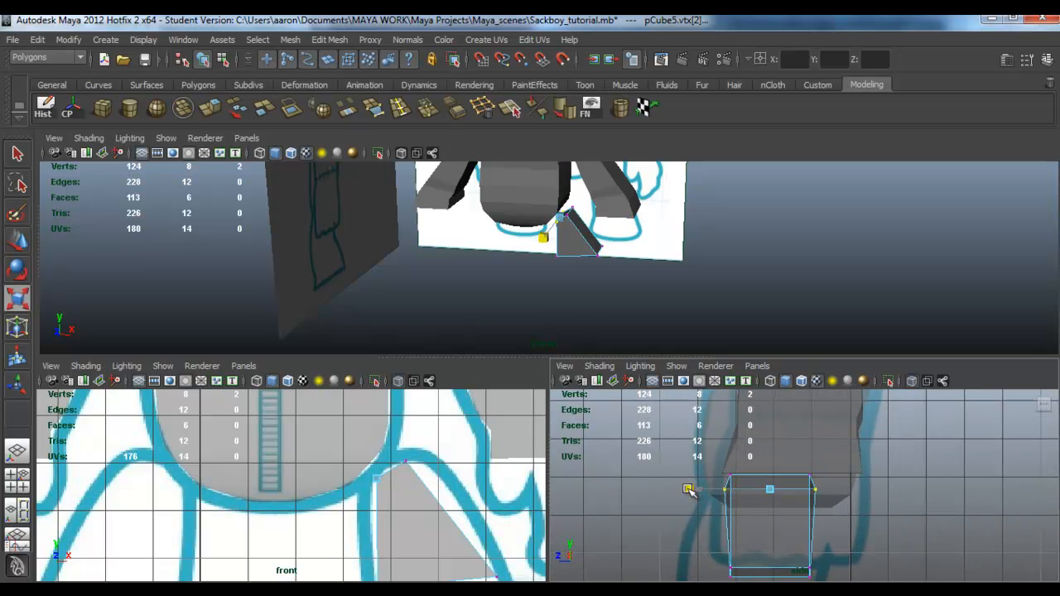
pyautogui.moveTo(364, 446); pyautogui.dragTo(449, 500)
pyautogui.moveTo(709, 479); pyautogui.dragTo(680, 481)
pyautogui.press('w')
# Step: Widen the leg block's bottom vertices in depth and shift them to match the side-view leg outline
pyautogui.keyDown('alt'); pyautogui.moveTo(689, 326); pyautogui.dragTo(674, 300); pyautogui.keyUp('alt')
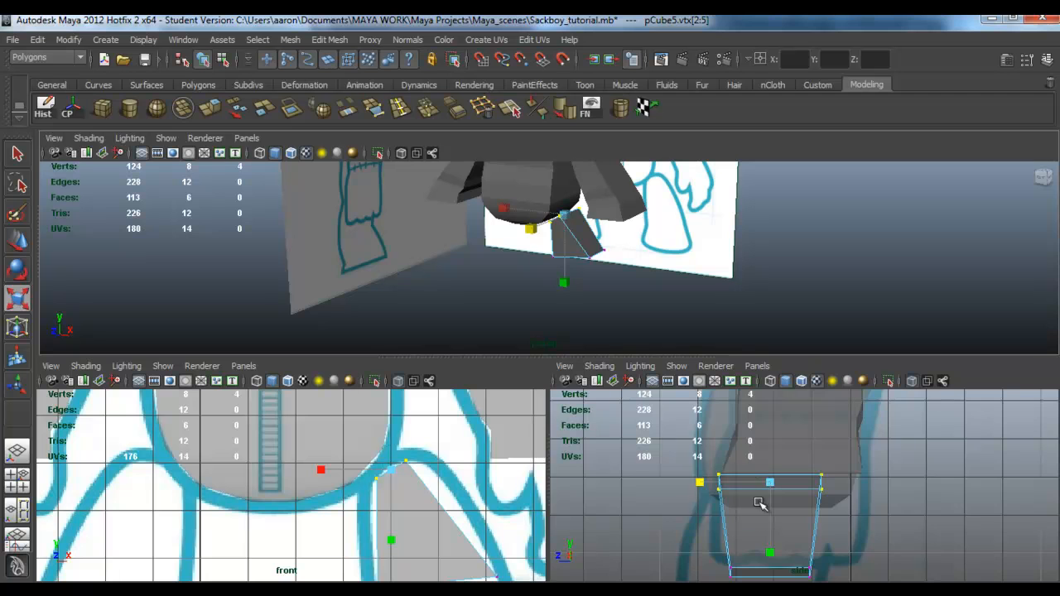
pyautogui.keyDown('alt'); pyautogui.moveTo(759, 503); pyautogui.dragTo(764, 448, button='middle'); pyautogui.keyUp('alt')
pyautogui.moveTo(831, 530); pyautogui.dragTo(693, 506)
pyautogui.press('w')
pyautogui.press('r')
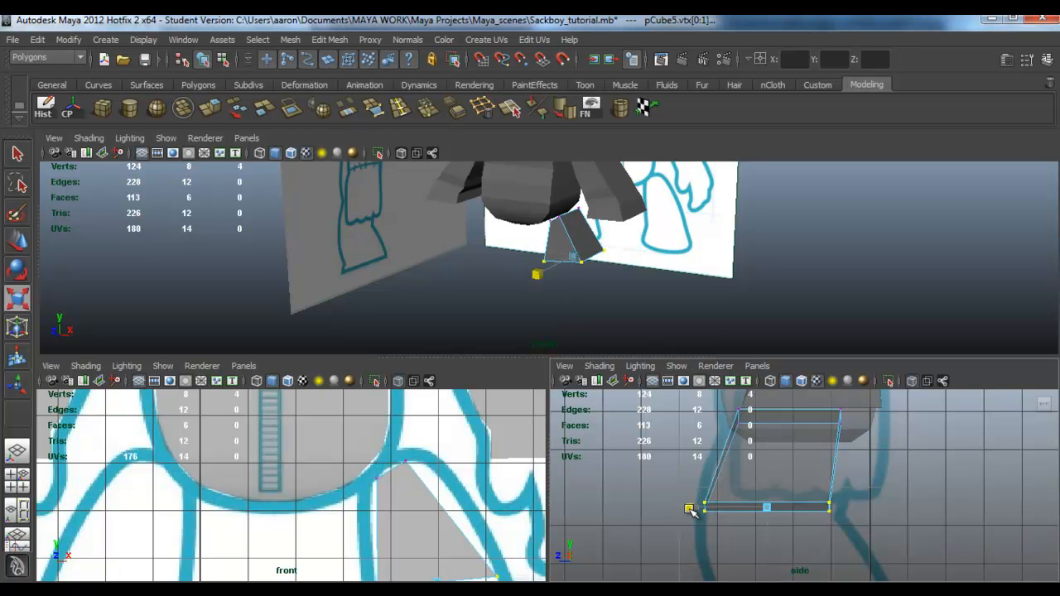
pyautogui.press('w')
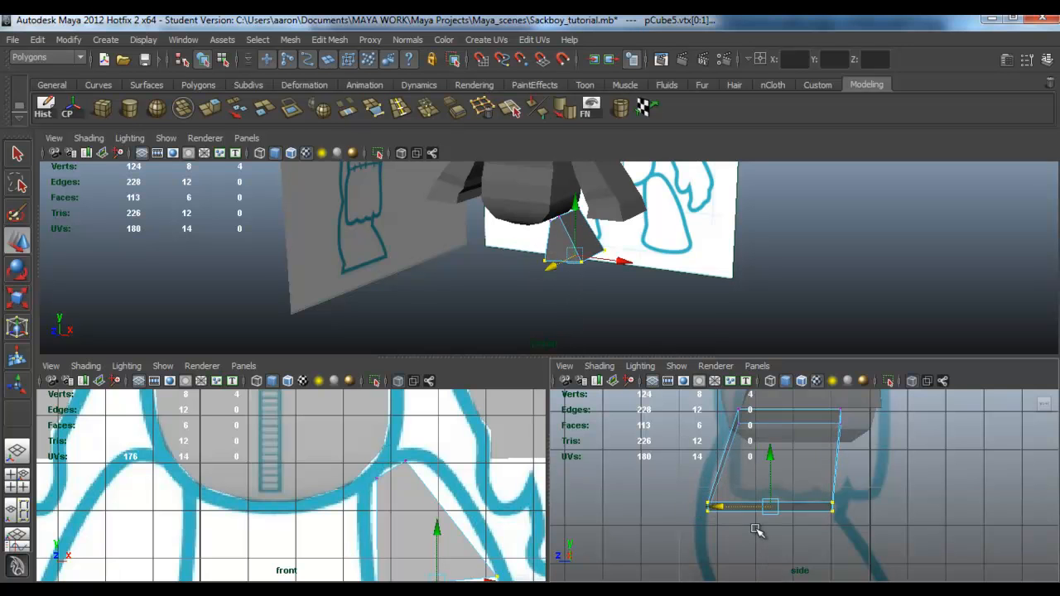
pyautogui.scroll(2, 770, 534)
pyautogui.moveTo(853, 527); pyautogui.dragTo(827, 499)
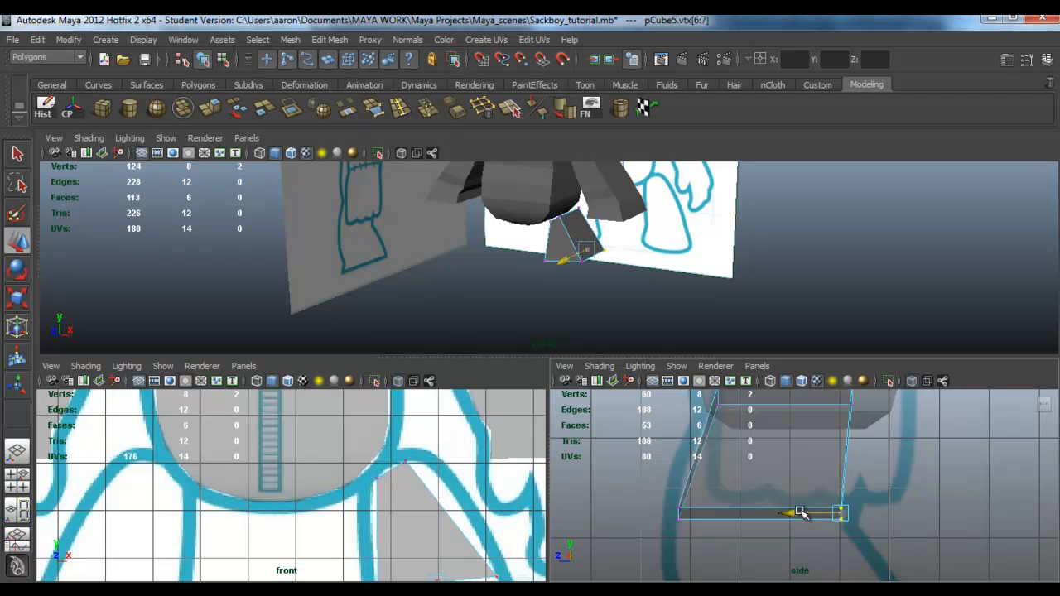
pyautogui.moveTo(694, 530); pyautogui.dragTo(663, 501)
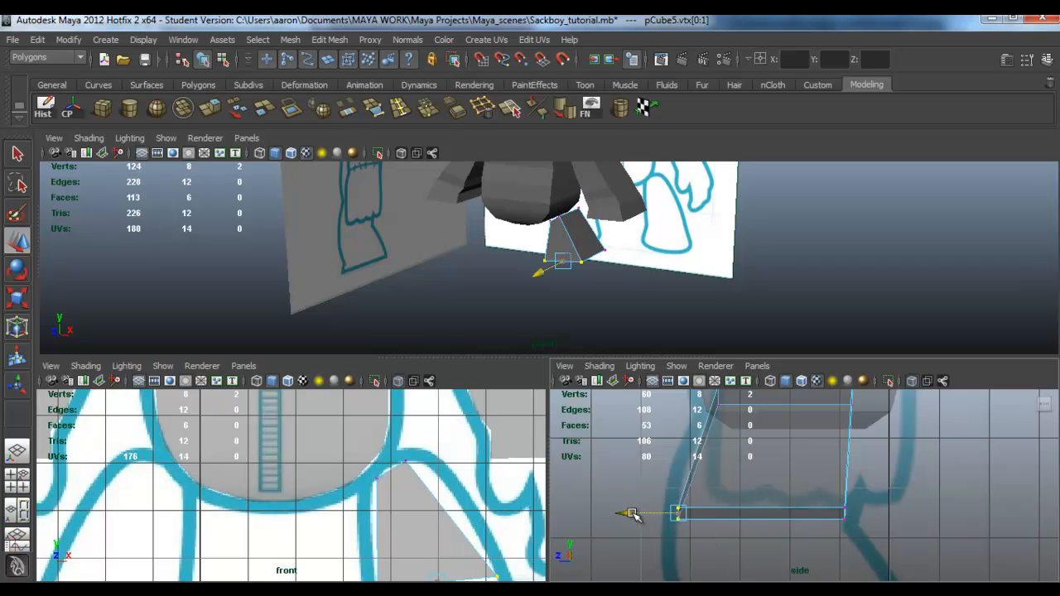
# Step: Insert an edge loop around the middle of the leg block and move its vertices outward to the front-view outline
pyautogui.keyDown('alt'); pyautogui.moveTo(422, 547); pyautogui.dragTo(416, 497, button='middle'); pyautogui.keyUp('alt')
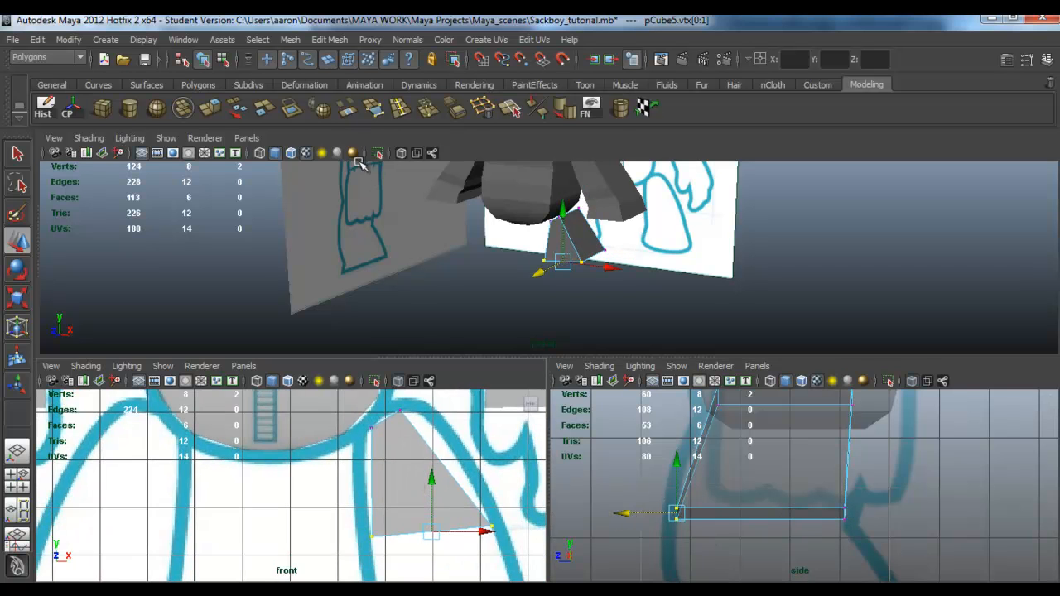
pyautogui.click(399, 107)
pyautogui.moveTo(442, 473); pyautogui.dragTo(449, 469)
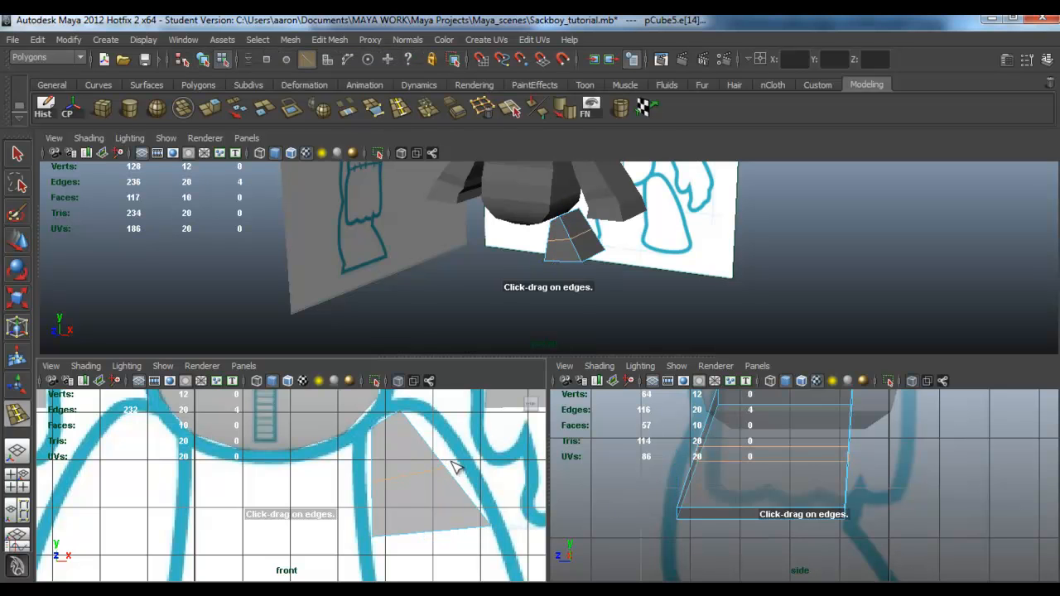
pyautogui.press('w')
pyautogui.moveTo(445, 461); pyautogui.dragTo(365, 303, button='right')
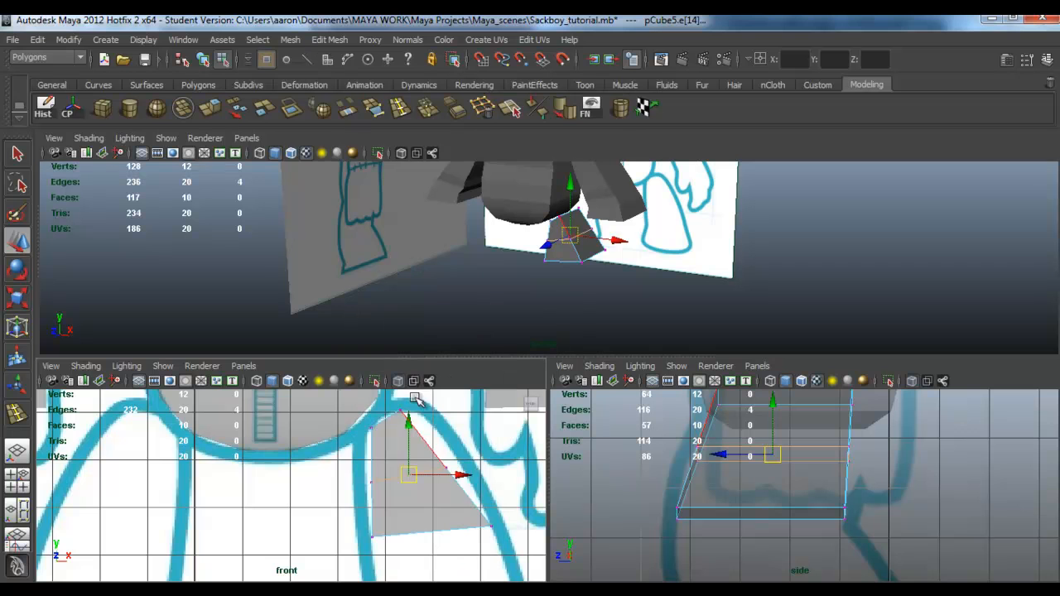
pyautogui.moveTo(432, 462); pyautogui.dragTo(463, 459)
pyautogui.moveTo(360, 454); pyautogui.dragTo(366, 485)
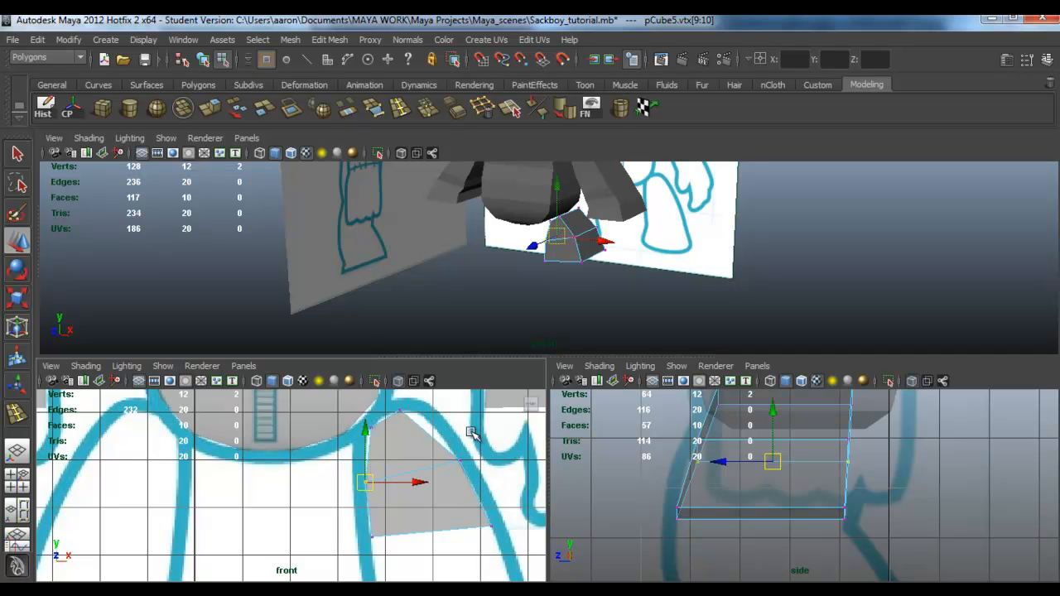
# Step: Scale the middle edge loop wider in depth and shift its rear vertices backward in the side view
pyautogui.scroll(3, 691, 482)
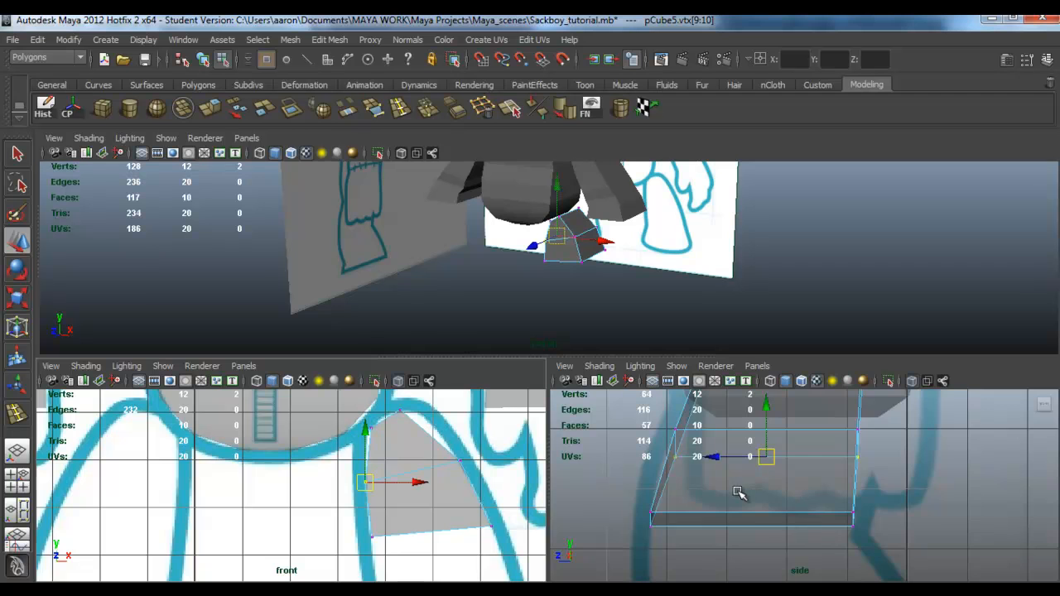
pyautogui.keyDown('shift'); pyautogui.moveTo(444, 449); pyautogui.dragTo(482, 470); pyautogui.keyUp('shift')
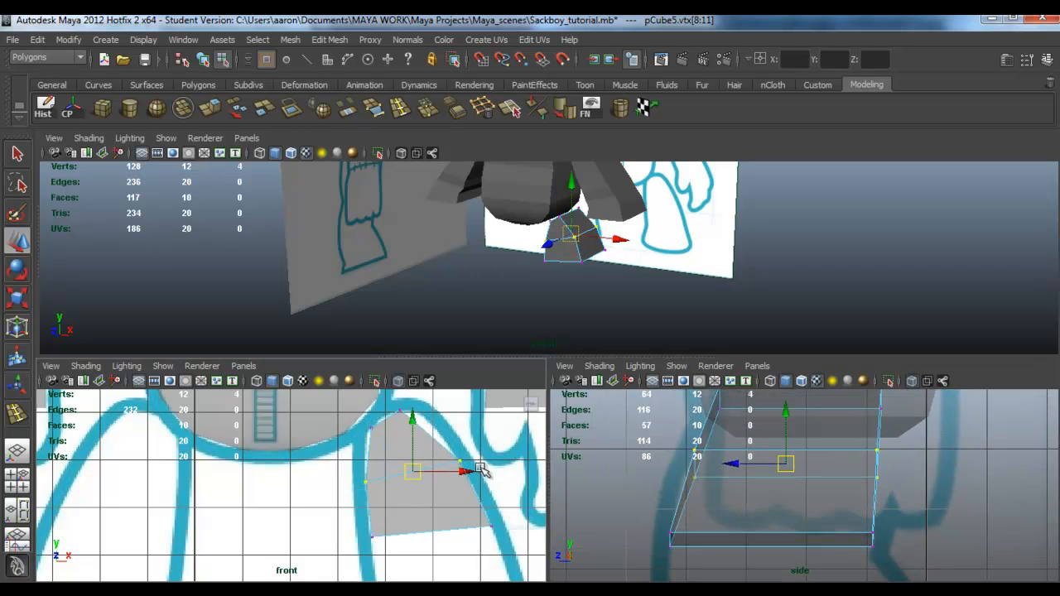
pyautogui.press('r')
pyautogui.moveTo(717, 463); pyautogui.dragTo(709, 464)
pyautogui.moveTo(859, 442); pyautogui.dragTo(901, 482)
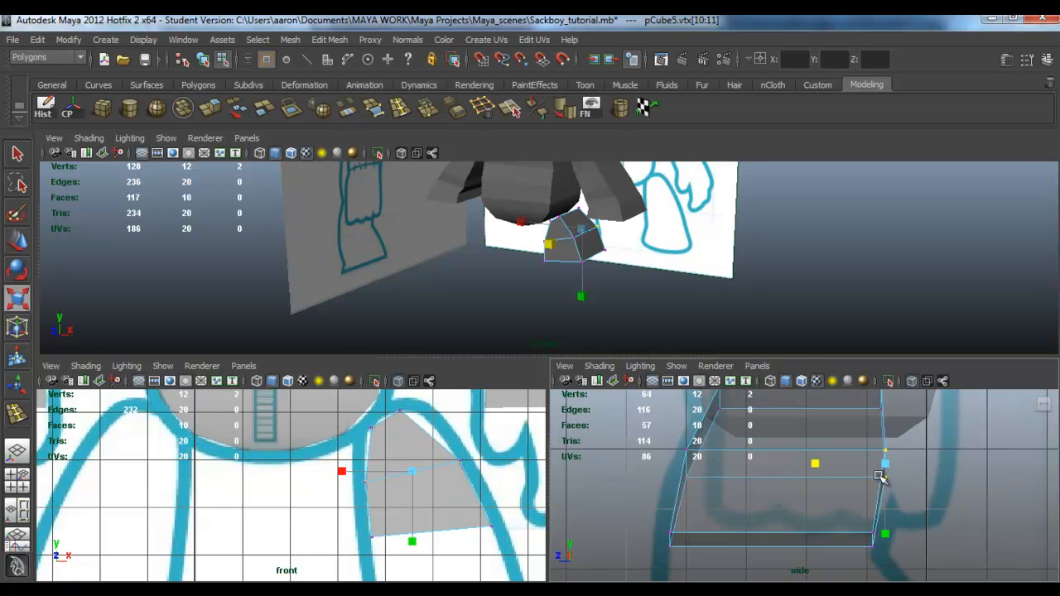
pyautogui.press('w')
pyautogui.moveTo(837, 465); pyautogui.dragTo(844, 467)
pyautogui.keyDown('alt'); pyautogui.moveTo(845, 481); pyautogui.dragTo(840, 515, button='middle'); pyautogui.keyUp('alt')
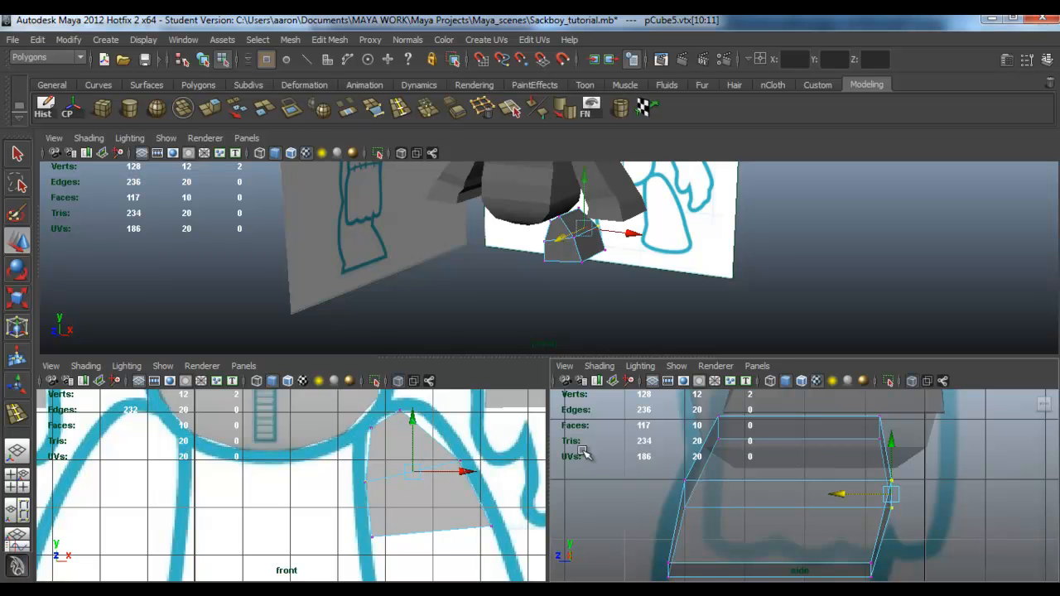
# Step: Insert another edge loop between the leg's top and middle loop, and fit its vertices to the front-view outline
pyautogui.keyDown('alt'); pyautogui.moveTo(621, 305); pyautogui.dragTo(500, 318); pyautogui.keyUp('alt')
pyautogui.click(17, 414)
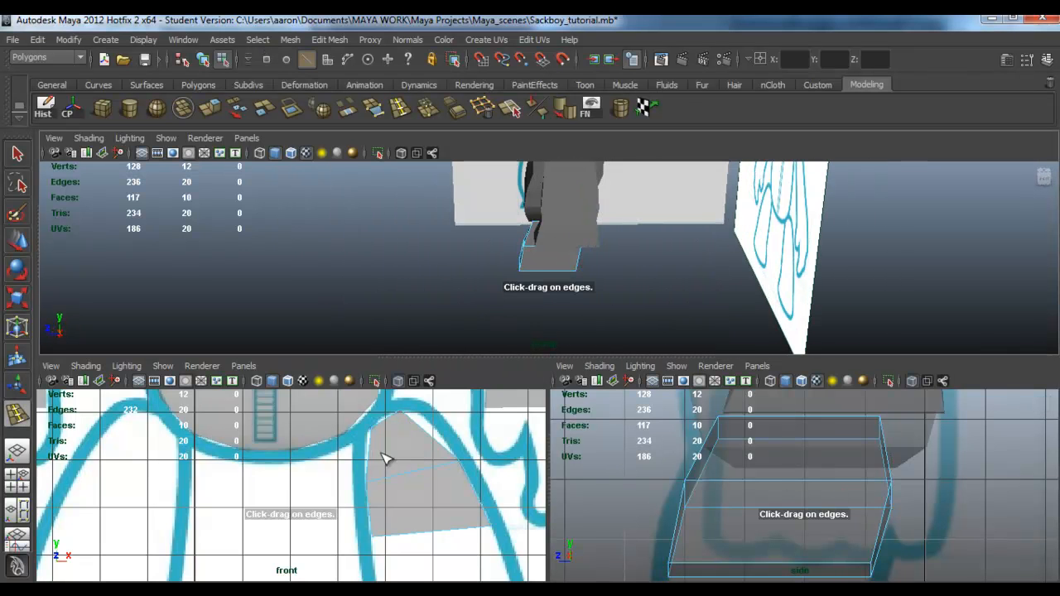
pyautogui.click(401, 427)
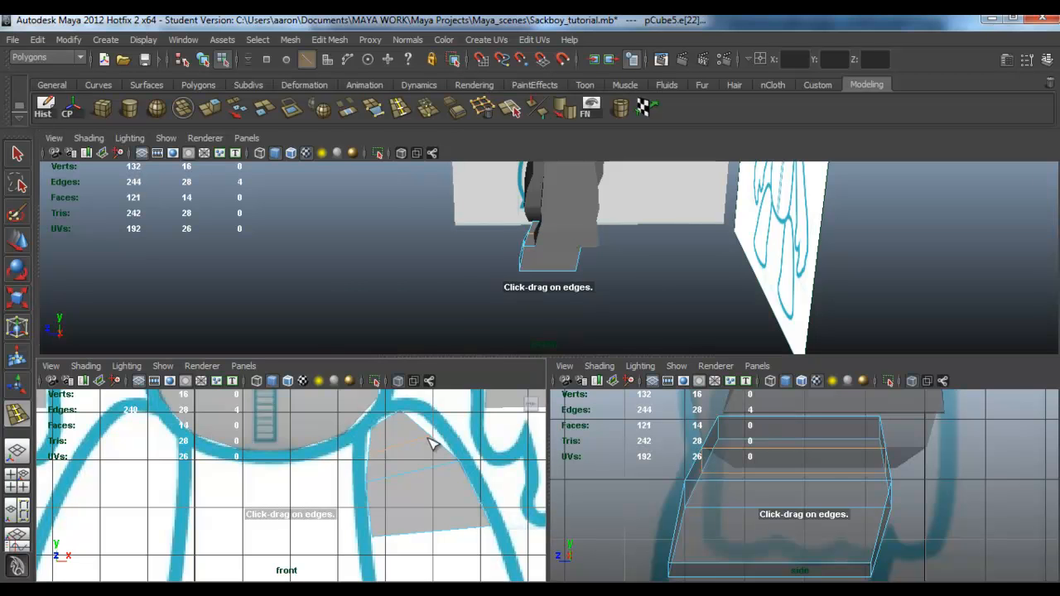
pyautogui.press('w')
pyautogui.moveTo(430, 443); pyautogui.dragTo(402, 435, button='right')
pyautogui.moveTo(449, 414)
pyautogui.mouseDown()
pyautogui.moveTo(414, 447)
pyautogui.moveTo(437, 434)
pyautogui.moveTo(432, 423)
pyautogui.mouseUp()
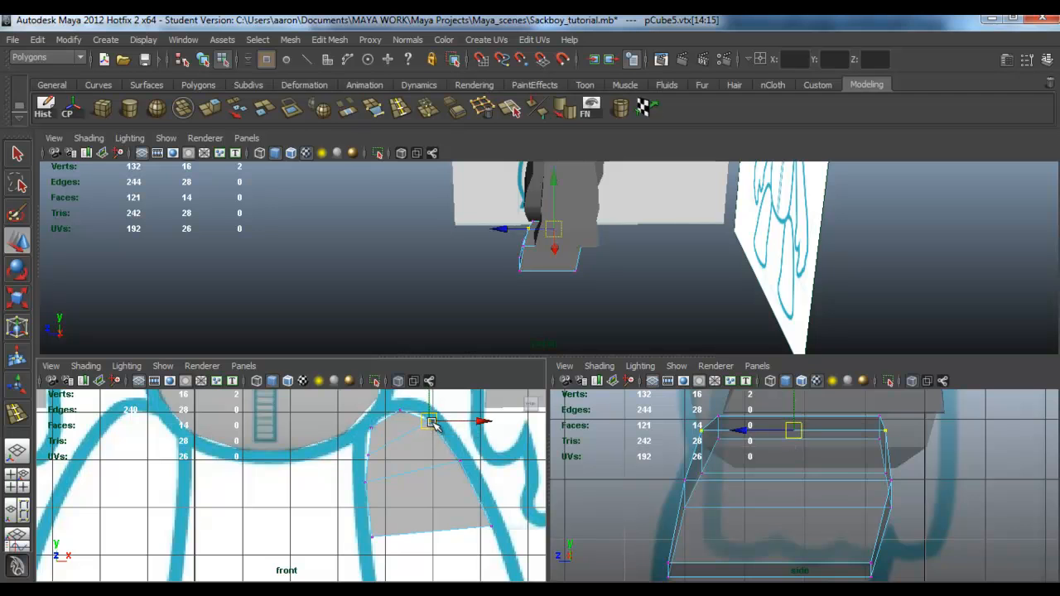
pyautogui.moveTo(358, 441); pyautogui.dragTo(374, 461)
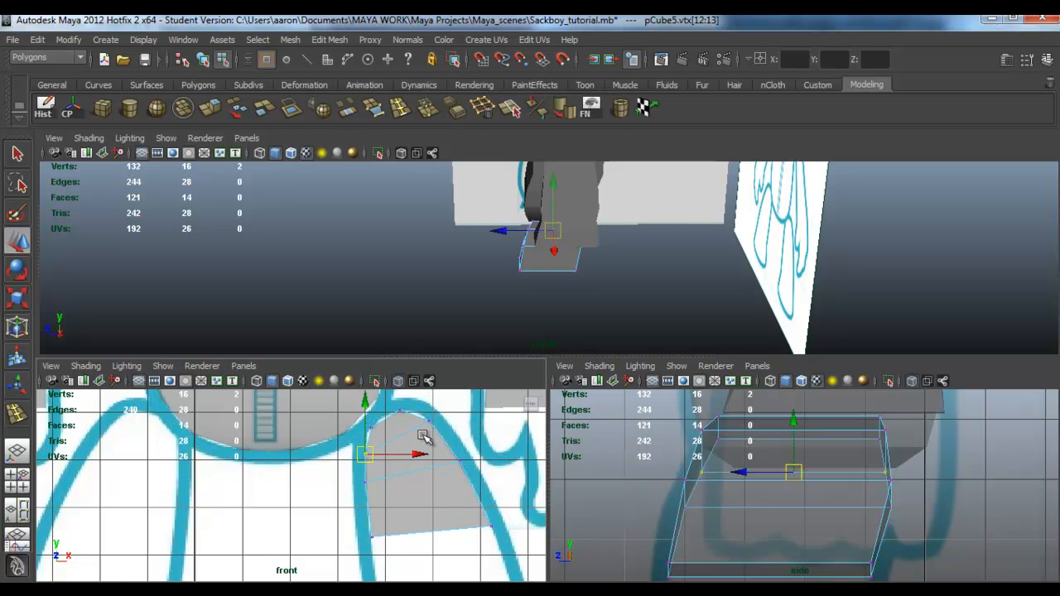
# Step: Extrude the leg's bottom face downward to add a segment along the lower leg
pyautogui.keyDown('alt'); pyautogui.moveTo(437, 436); pyautogui.dragTo(439, 436, button='middle'); pyautogui.keyUp('alt')
pyautogui.moveTo(432, 498); pyautogui.dragTo(445, 483, button='right')
pyautogui.click(437, 533)
pyautogui.scroll(-2, 447, 509)
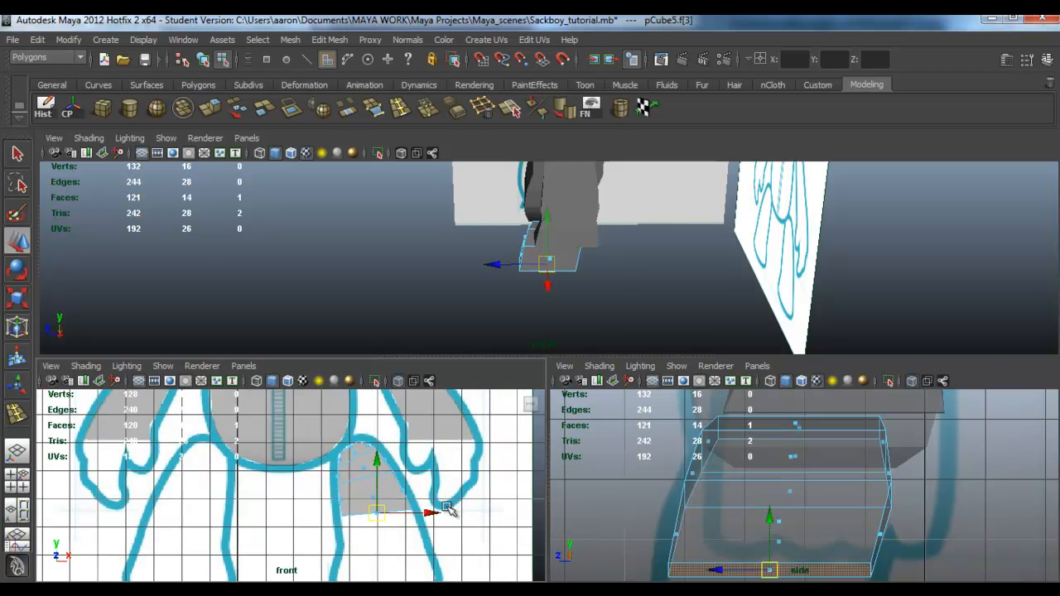
pyautogui.click(209, 114)
pyautogui.keyDown('alt'); pyautogui.moveTo(394, 517); pyautogui.dragTo(384, 453, button='middle'); pyautogui.keyUp('alt')
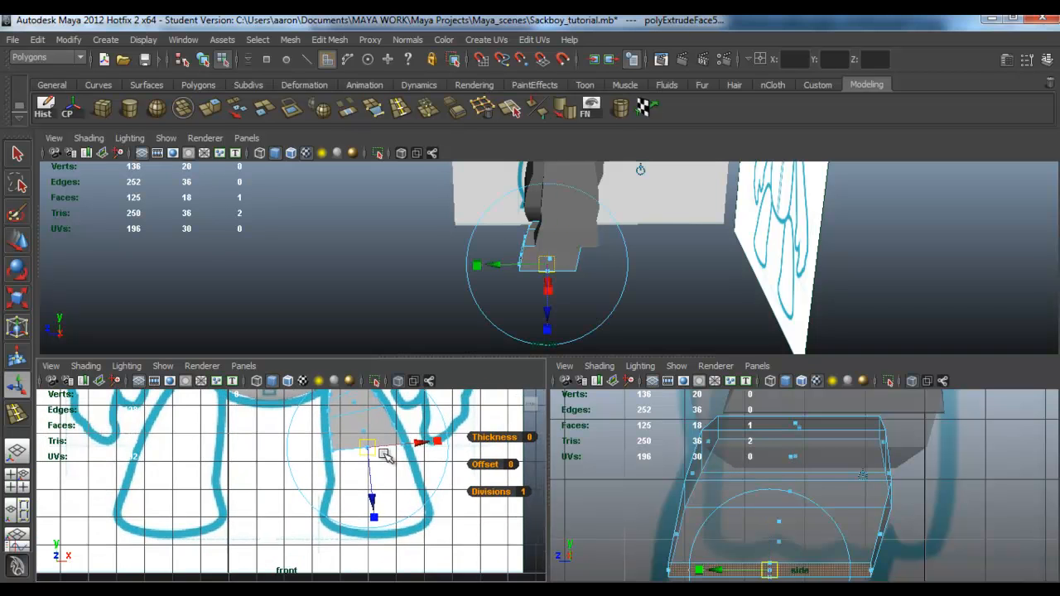
pyautogui.moveTo(374, 497); pyautogui.dragTo(386, 527)
# Step: Move the extruded leg segment's outer vertices in the front view to match the leg outline
pyautogui.scroll(2, 389, 521)
pyautogui.press('w')
pyautogui.moveTo(404, 473); pyautogui.dragTo(336, 315, button='right')
pyautogui.moveTo(456, 465); pyautogui.dragTo(427, 490)
pyautogui.moveTo(496, 476); pyautogui.dragTo(506, 476)
# Step: Shift the extruded segment's rear vertices in the side view to follow the back of the leg outline
pyautogui.keyDown('alt'); pyautogui.moveTo(735, 512); pyautogui.dragTo(720, 444, button='middle'); pyautogui.keyUp('alt')
pyautogui.keyDown('alt'); pyautogui.moveTo(764, 562); pyautogui.dragTo(772, 487, button='middle'); pyautogui.keyUp('alt')
pyautogui.moveTo(845, 528)
pyautogui.mouseDown()
pyautogui.moveTo(783, 506)
pyautogui.moveTo(833, 518)
pyautogui.mouseUp()
pyautogui.moveTo(842, 450)
pyautogui.mouseDown()
pyautogui.moveTo(847, 457)
pyautogui.moveTo(835, 453)
pyautogui.mouseUp()
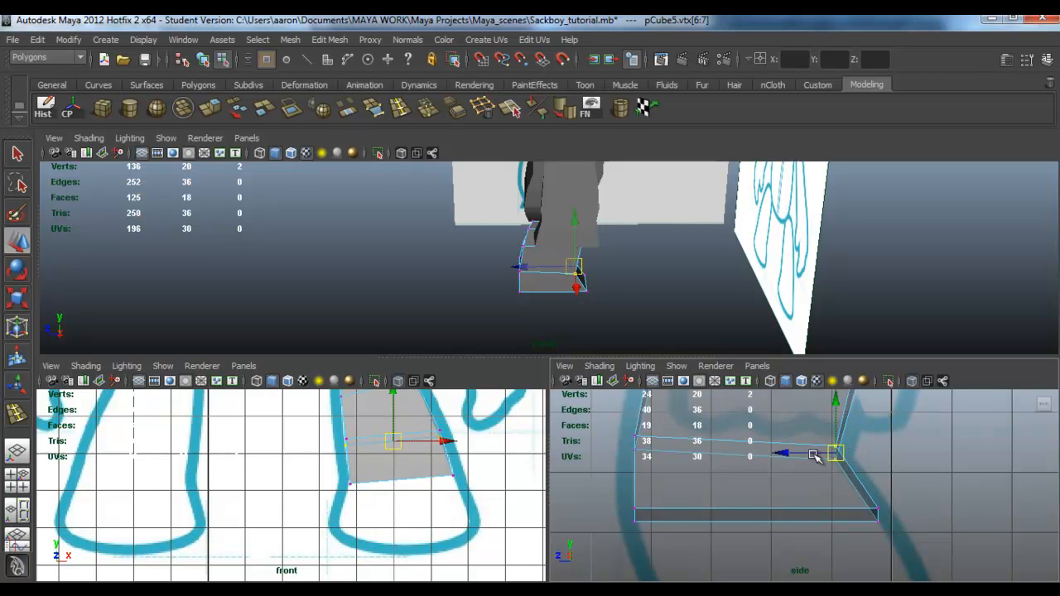
# Step: Move the lower leg segment's front vertices in the side view to follow the front of the leg outline
pyautogui.moveTo(619, 419); pyautogui.dragTo(654, 462)
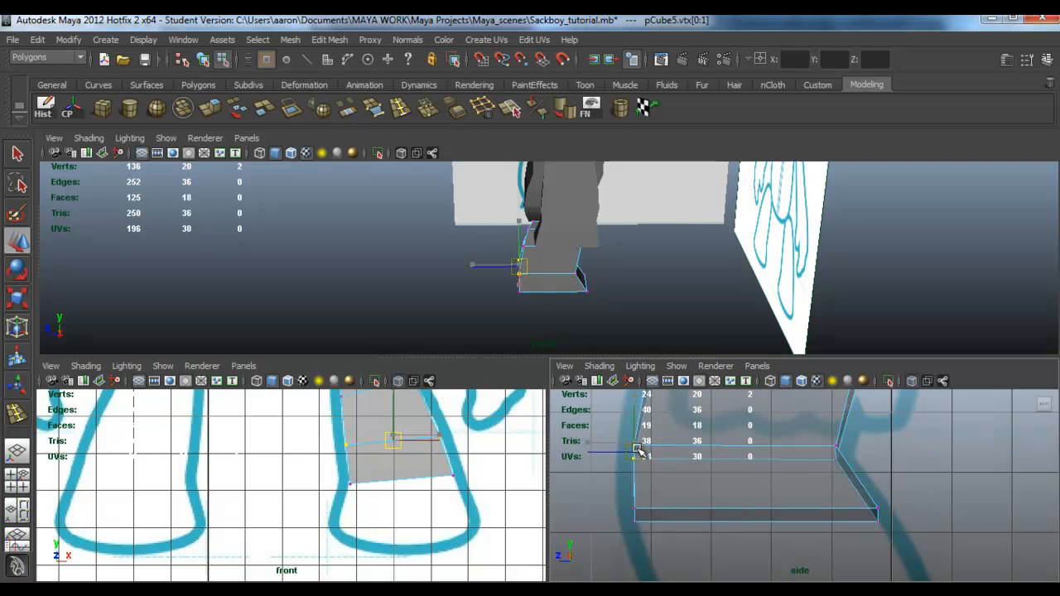
pyautogui.moveTo(642, 534); pyautogui.dragTo(623, 504)
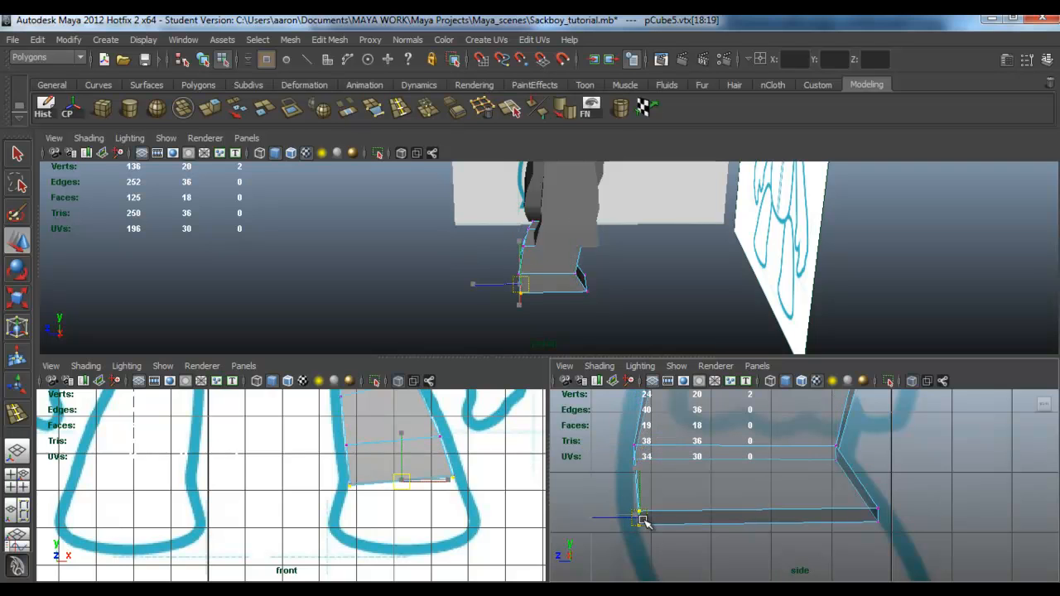
pyautogui.moveTo(622, 417); pyautogui.dragTo(645, 466)
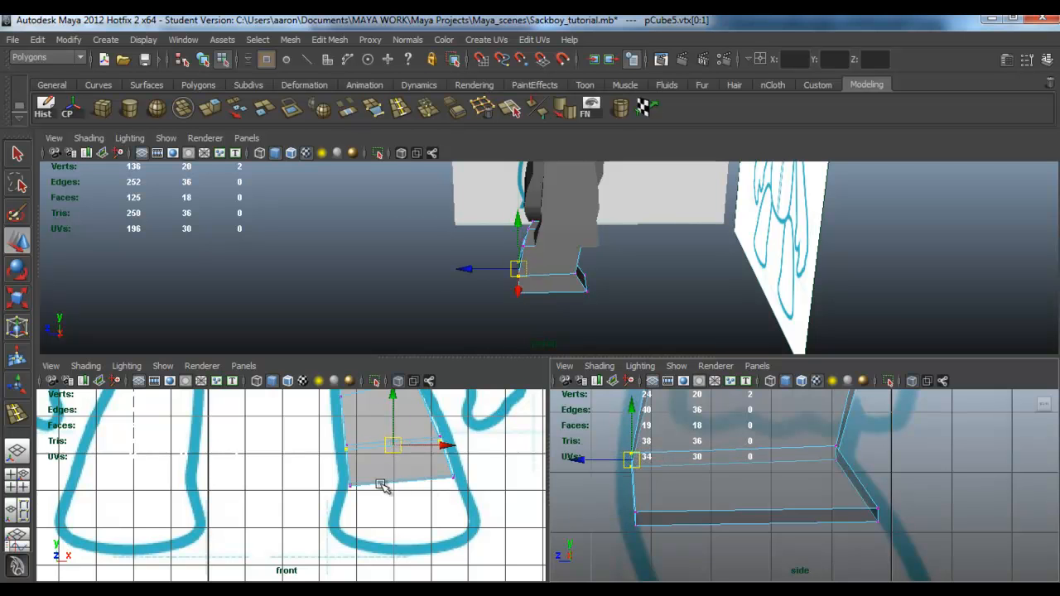
pyautogui.keyDown('alt'); pyautogui.moveTo(482, 318); pyautogui.dragTo(538, 296); pyautogui.keyUp('alt')
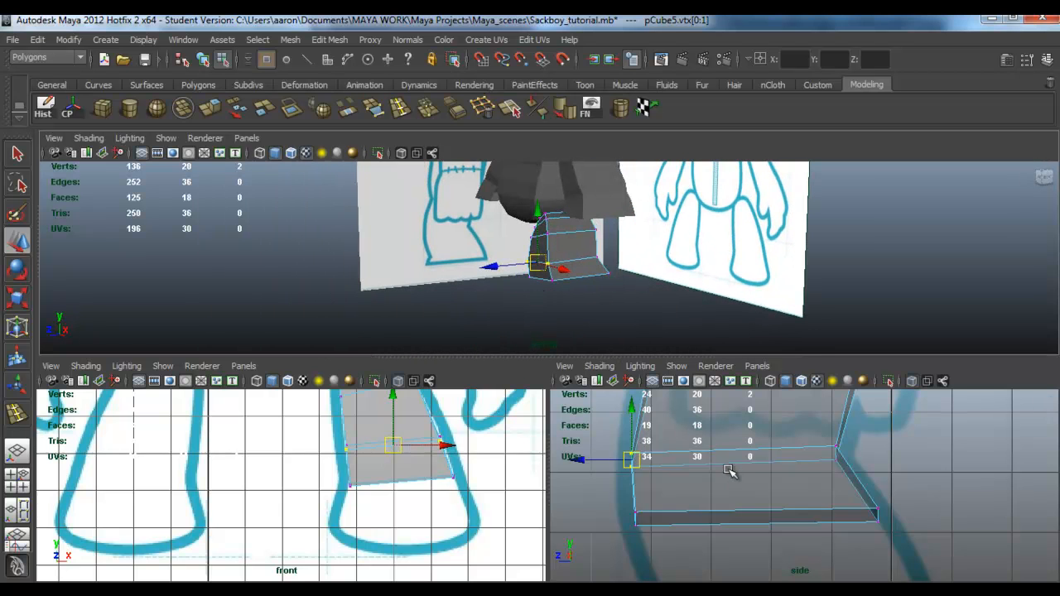
# Step: Extrude the leg's bottom face downward again and scale it wider toward the foot outline in the front view
pyautogui.moveTo(722, 322); pyautogui.dragTo(721, 355, button='right')
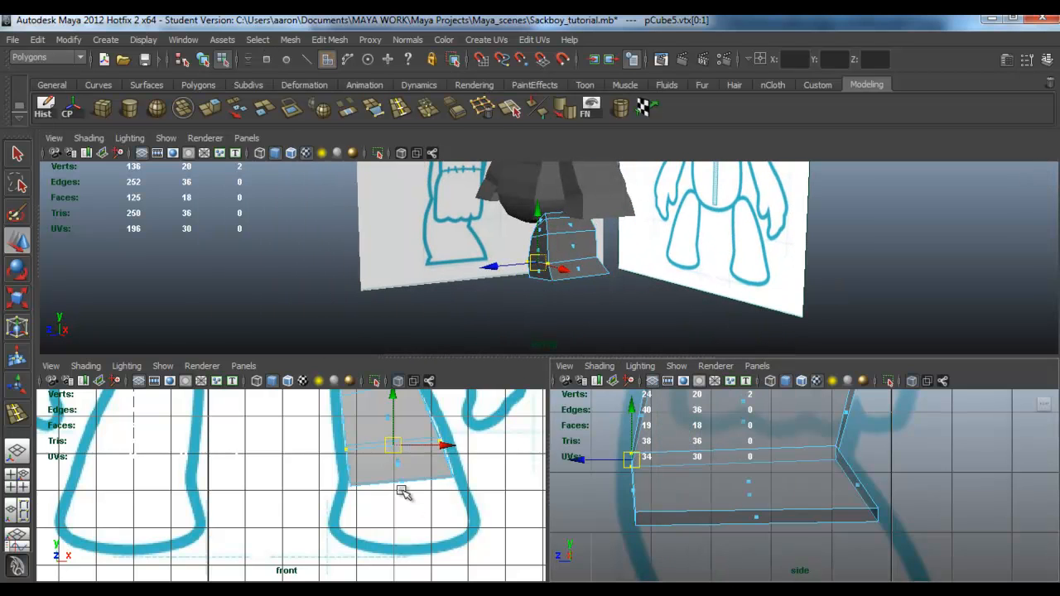
pyautogui.click(392, 483)
pyautogui.keyDown('alt'); pyautogui.moveTo(407, 492); pyautogui.dragTo(404, 522, button='right'); pyautogui.keyUp('alt')
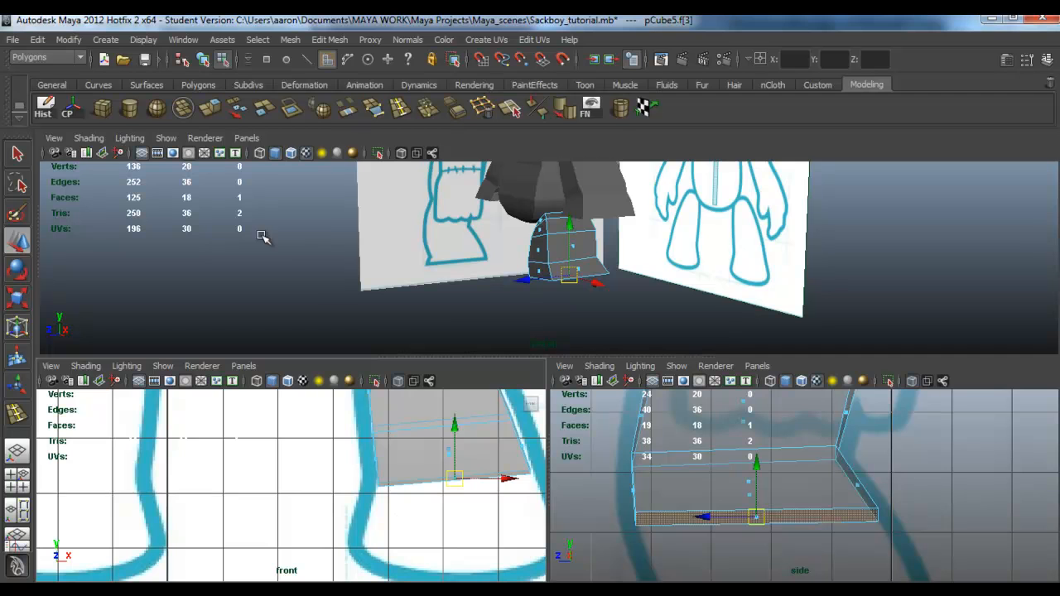
pyautogui.click(210, 108)
pyautogui.keyDown('alt'); pyautogui.moveTo(464, 547); pyautogui.dragTo(434, 492, button='middle'); pyautogui.keyUp('alt')
pyautogui.moveTo(433, 492); pyautogui.dragTo(434, 545)
pyautogui.press('r')
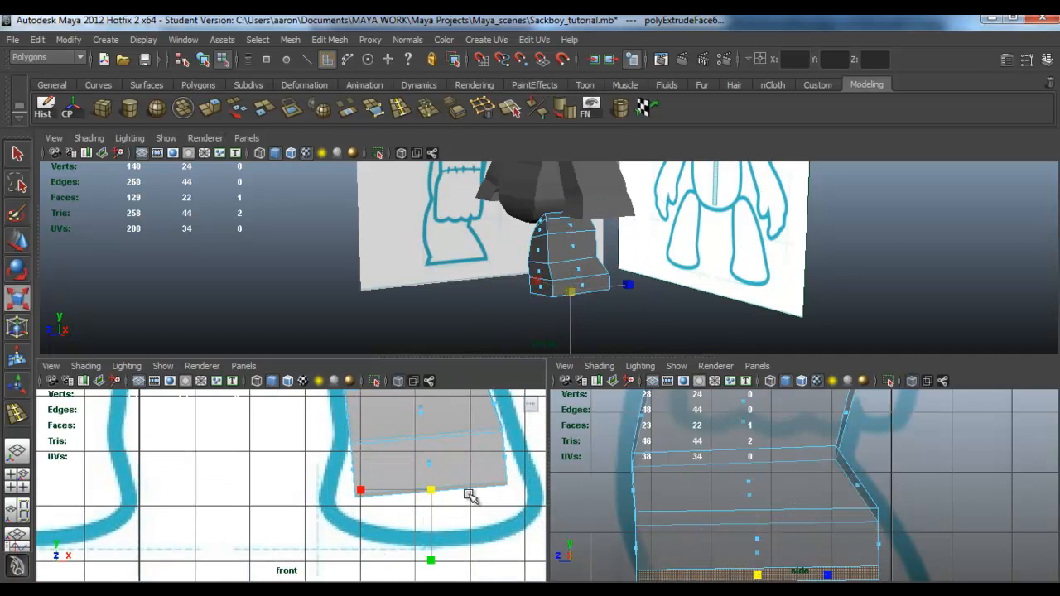
pyautogui.moveTo(360, 492); pyautogui.dragTo(343, 497)
pyautogui.keyDown('alt'); pyautogui.moveTo(380, 519); pyautogui.dragTo(329, 570, button='middle'); pyautogui.keyUp('alt')
# Step: Fit the lower leg's outer vertices to the front-view outline, and shift the bottom front and rear vertices to match the side-view outline
pyautogui.moveTo(403, 307); pyautogui.dragTo(339, 310, button='right')
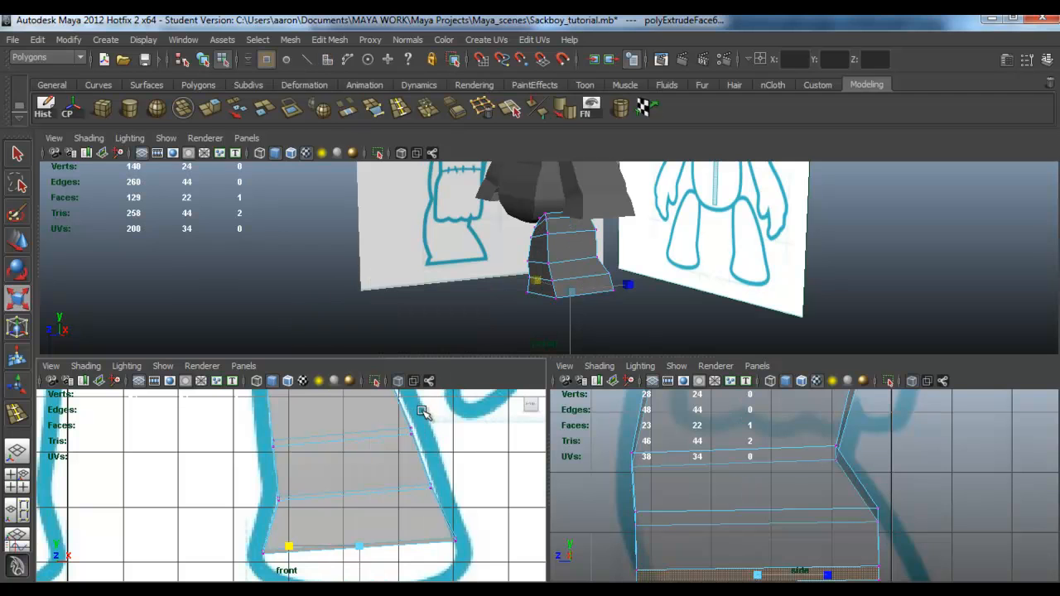
pyautogui.press('w')
pyautogui.click(416, 429)
pyautogui.moveTo(418, 429); pyautogui.dragTo(418, 430)
pyautogui.keyDown('alt'); pyautogui.moveTo(429, 451); pyautogui.dragTo(425, 426, button='middle'); pyautogui.keyUp('alt')
pyautogui.moveTo(441, 511); pyautogui.dragTo(455, 515)
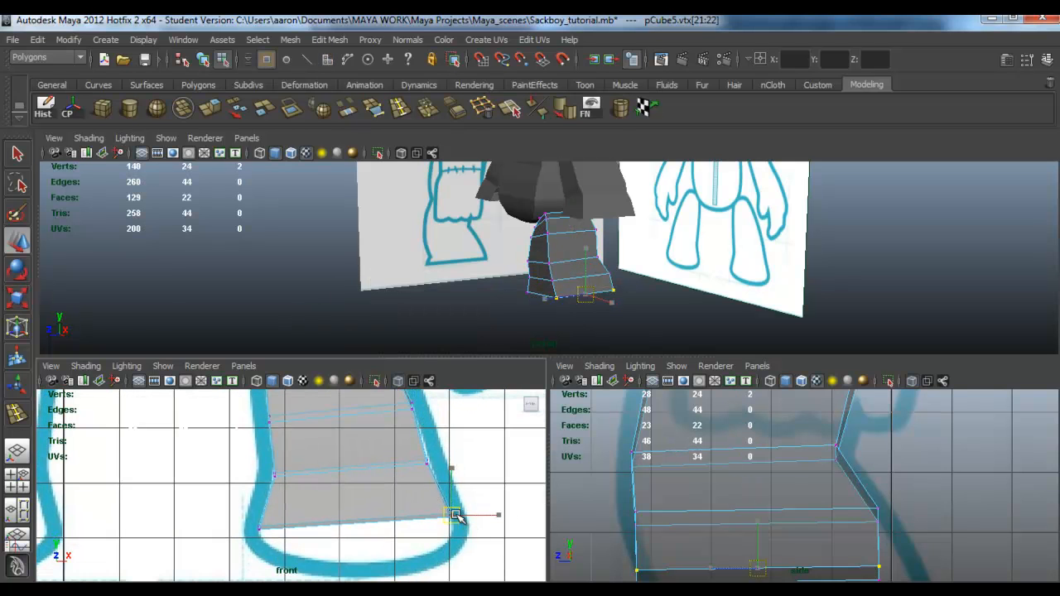
pyautogui.keyDown('alt'); pyautogui.moveTo(695, 527); pyautogui.dragTo(680, 450, button='middle'); pyautogui.keyUp('alt')
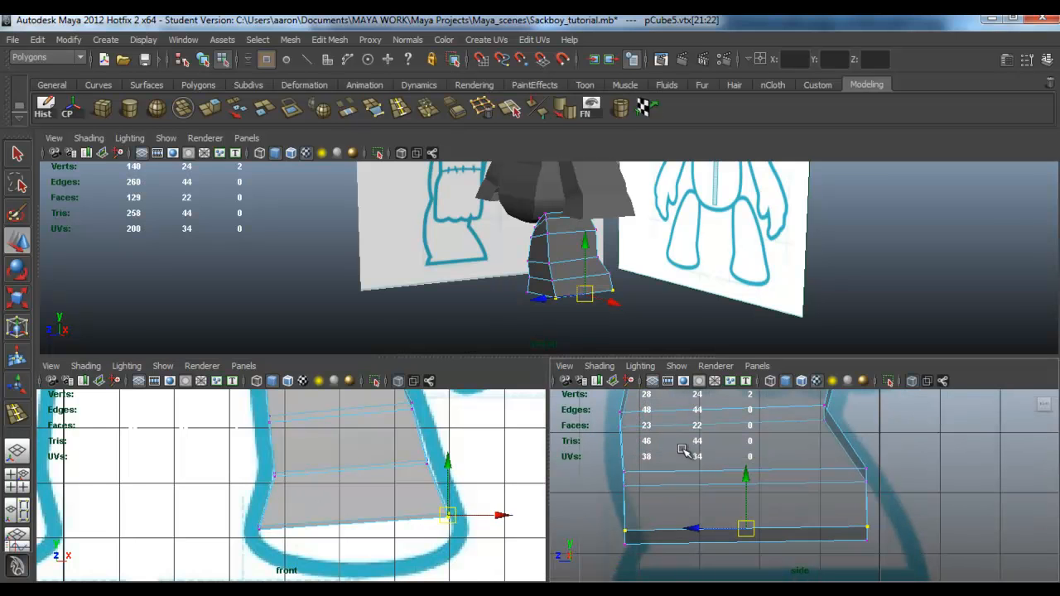
pyautogui.moveTo(859, 512); pyautogui.dragTo(901, 534)
pyautogui.moveTo(621, 547); pyautogui.dragTo(652, 542)
# Step: Extrude the leg's bottom face down to the base of the foot and scale it narrower to round the sole
pyautogui.moveTo(322, 457); pyautogui.dragTo(321, 352, button='right')
pyautogui.moveTo(395, 549); pyautogui.dragTo(370, 536)
pyautogui.hotkey('ctrl', 'e')
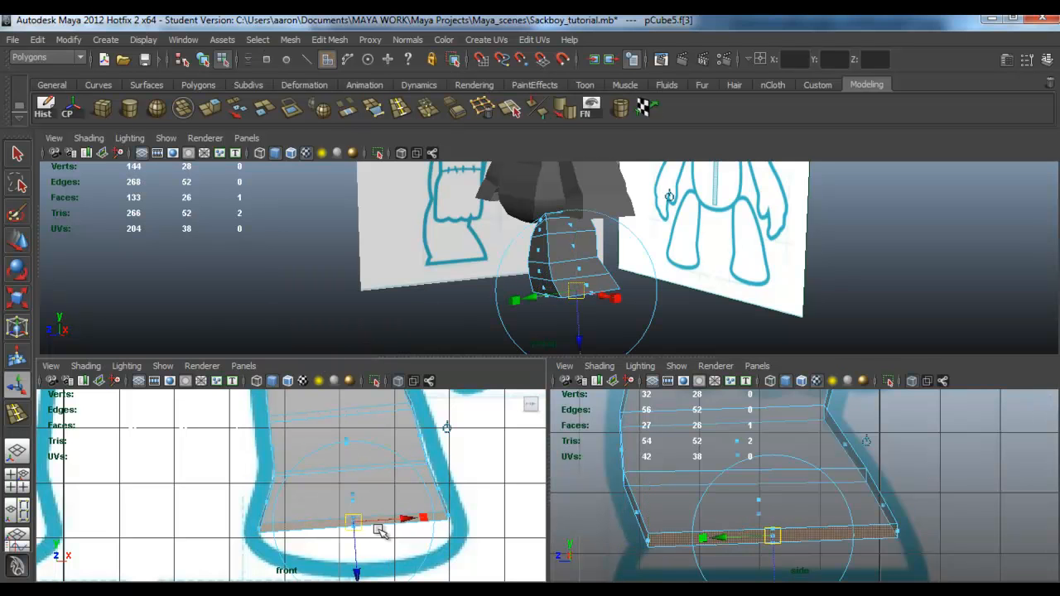
pyautogui.moveTo(447, 427); pyautogui.dragTo(449, 469, button='middle')
pyautogui.press('r')
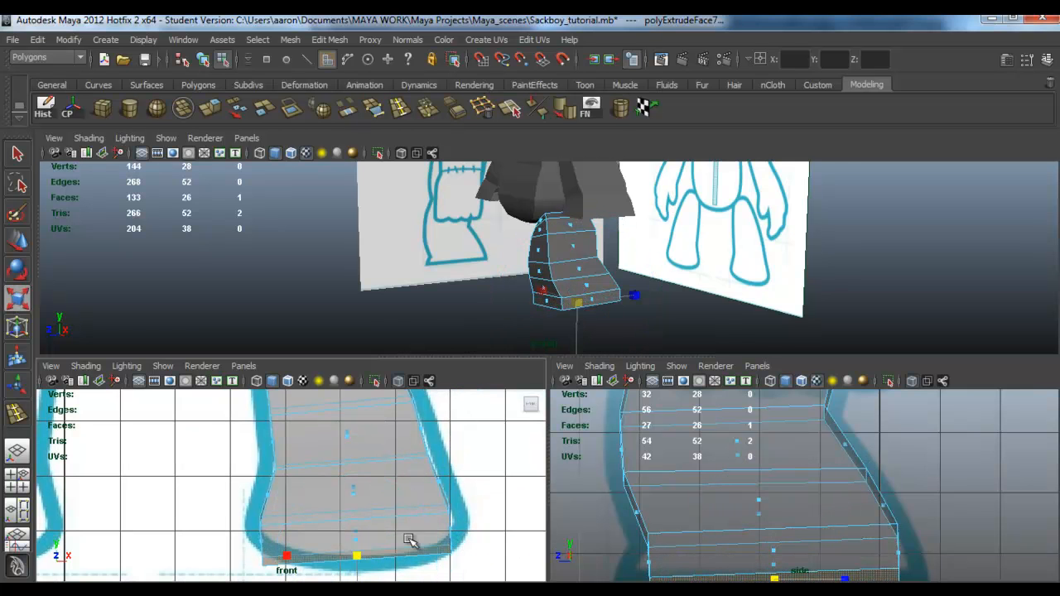
pyautogui.moveTo(310, 557); pyautogui.dragTo(303, 559)
pyautogui.moveTo(313, 558); pyautogui.dragTo(321, 558)
# Step: Rotate the foot's bottom face level in the front view and reposition it inside the foot outline
pyautogui.press('e')
pyautogui.click(323, 497)
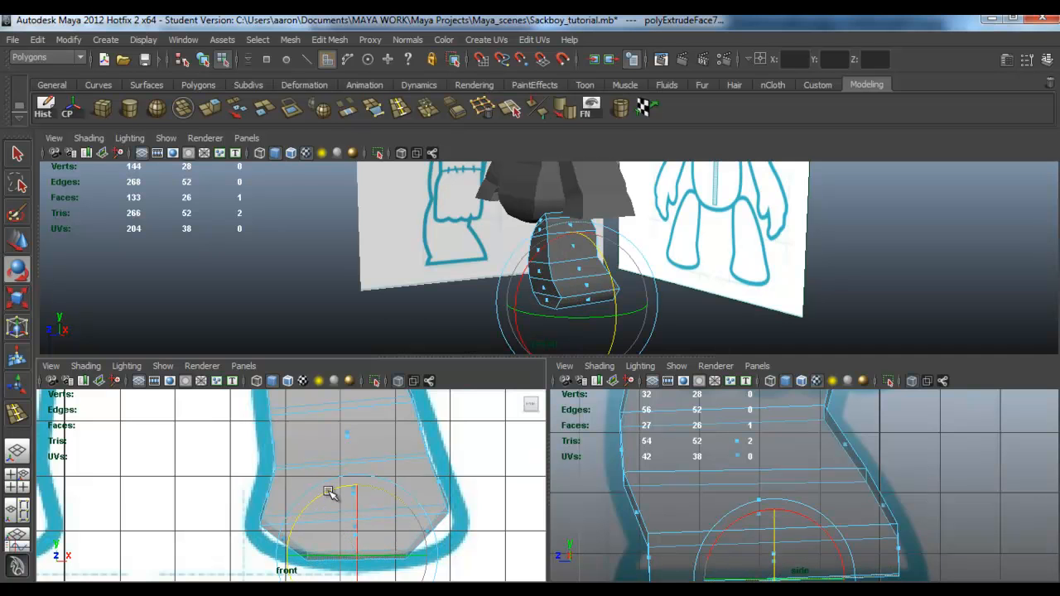
pyautogui.press('w')
pyautogui.moveTo(362, 546); pyautogui.dragTo(354, 549)
# Step: Try to raise the foot's bottom front and rear vertices in the side view to line up along the base
pyautogui.keyDown('alt'); pyautogui.moveTo(710, 482); pyautogui.dragTo(693, 429, button='middle'); pyautogui.keyUp('alt')
pyautogui.moveTo(642, 528); pyautogui.dragTo(543, 305, button='right')
pyautogui.moveTo(638, 551); pyautogui.dragTo(605, 517)
pyautogui.moveTo(857, 499); pyautogui.dragTo(906, 541)
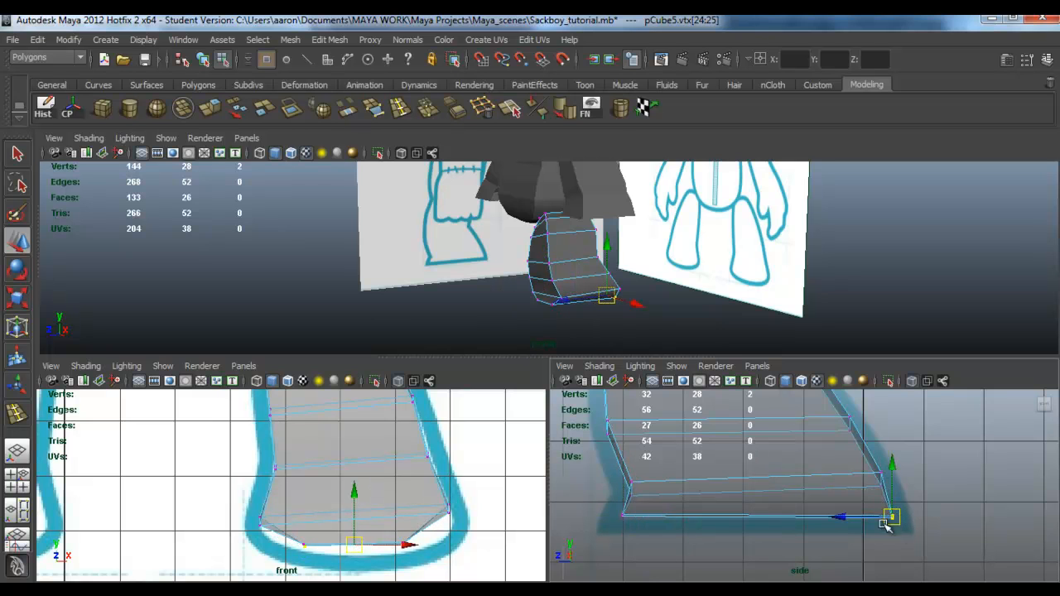
pyautogui.hotkey('ctrl', 'z')
pyautogui.hotkey('ctrl', 'z')
pyautogui.hotkey('ctrl', 'z')
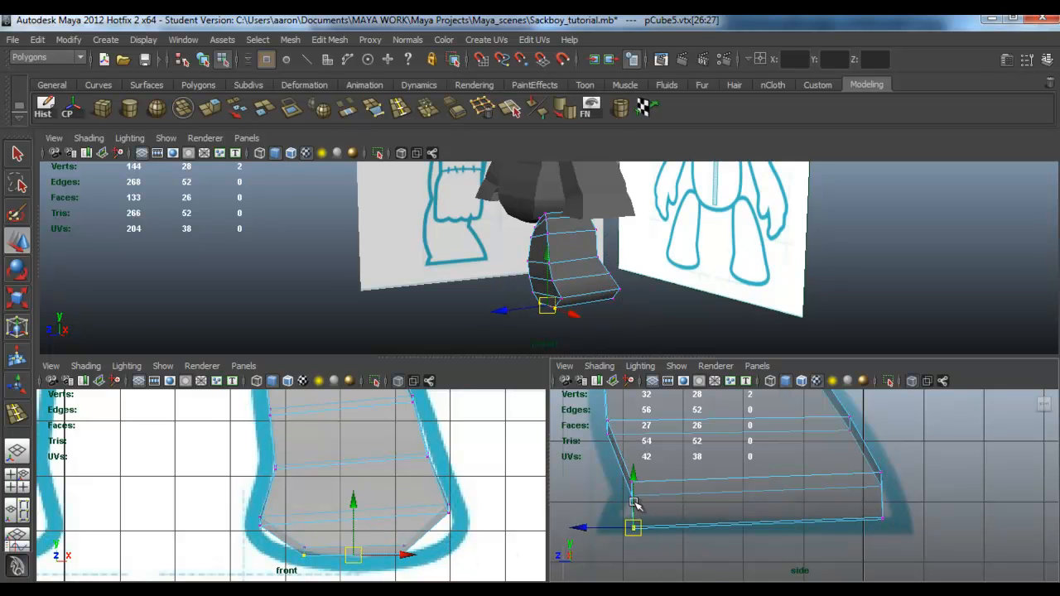
pyautogui.moveTo(635, 484); pyautogui.dragTo(634, 471)
pyautogui.hotkey('ctrl', 'z')
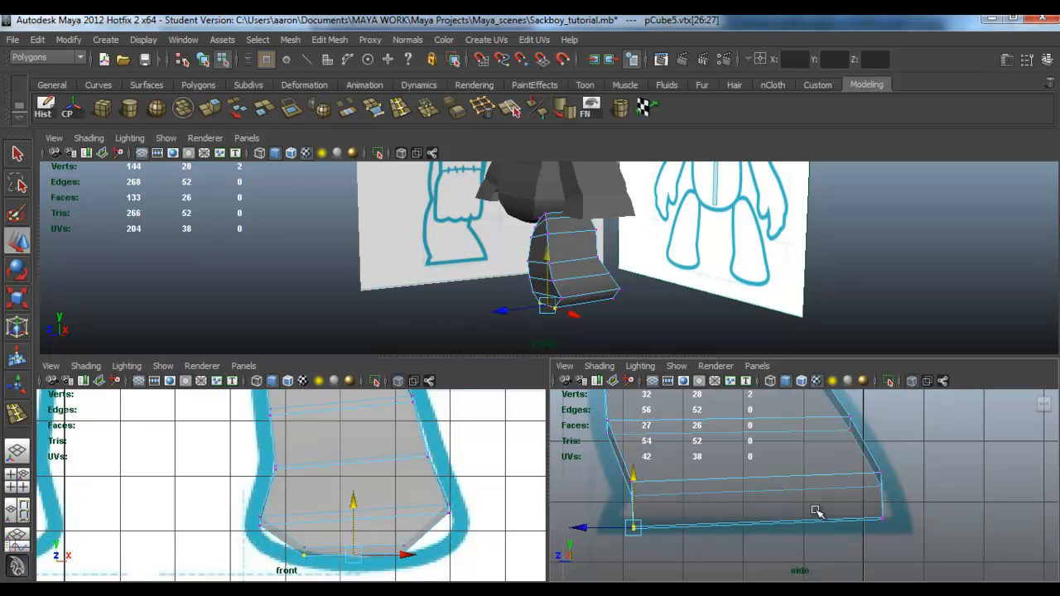
# Step: Move the foot's bottom rear and front vertices outward in the side view to meet the foot outline
pyautogui.moveTo(868, 513); pyautogui.dragTo(901, 517)
pyautogui.moveTo(617, 515); pyautogui.dragTo(643, 531)
pyautogui.click(633, 527)
pyautogui.hotkey('ctrl', 'z')
pyautogui.moveTo(633, 529)
pyautogui.mouseDown()
pyautogui.moveTo(626, 517)
pyautogui.moveTo(620, 529)
pyautogui.mouseUp()
pyautogui.keyDown('alt'); pyautogui.moveTo(623, 303); pyautogui.dragTo(741, 306); pyautogui.keyUp('alt')
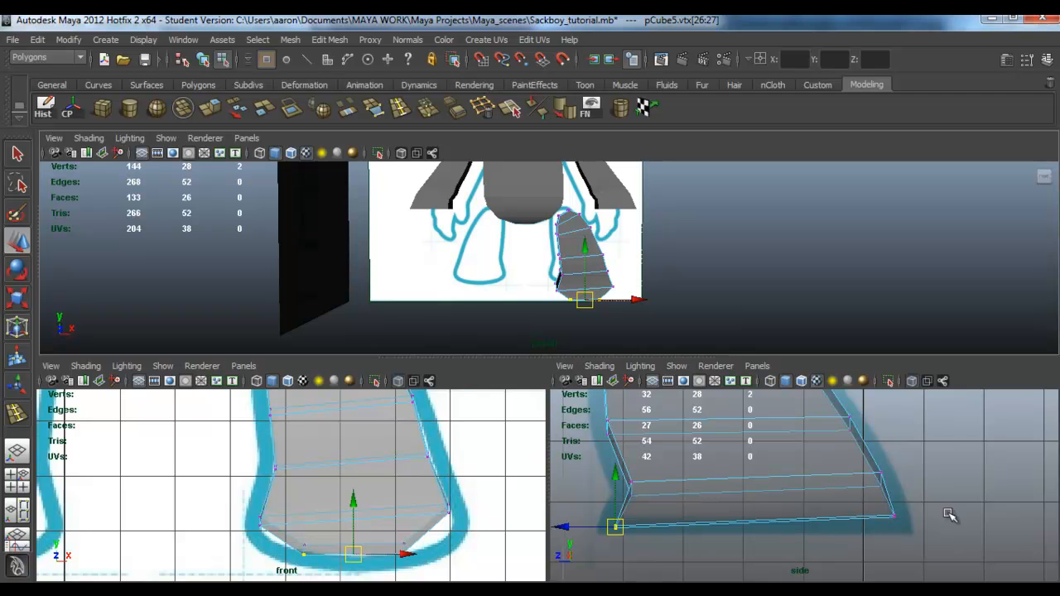
# Step: Insert an edge loop just above the foot's sole and move its vertices outward to round the front-view profile
pyautogui.scroll(1, 358, 562)
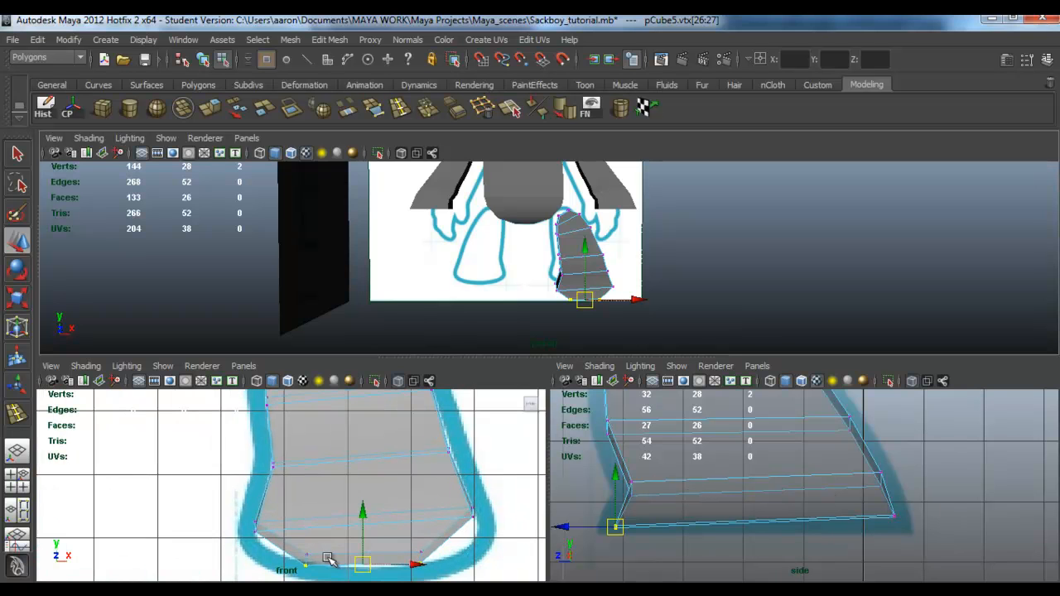
pyautogui.keyDown('alt'); pyautogui.moveTo(390, 550); pyautogui.dragTo(392, 509, button='middle'); pyautogui.keyUp('alt')
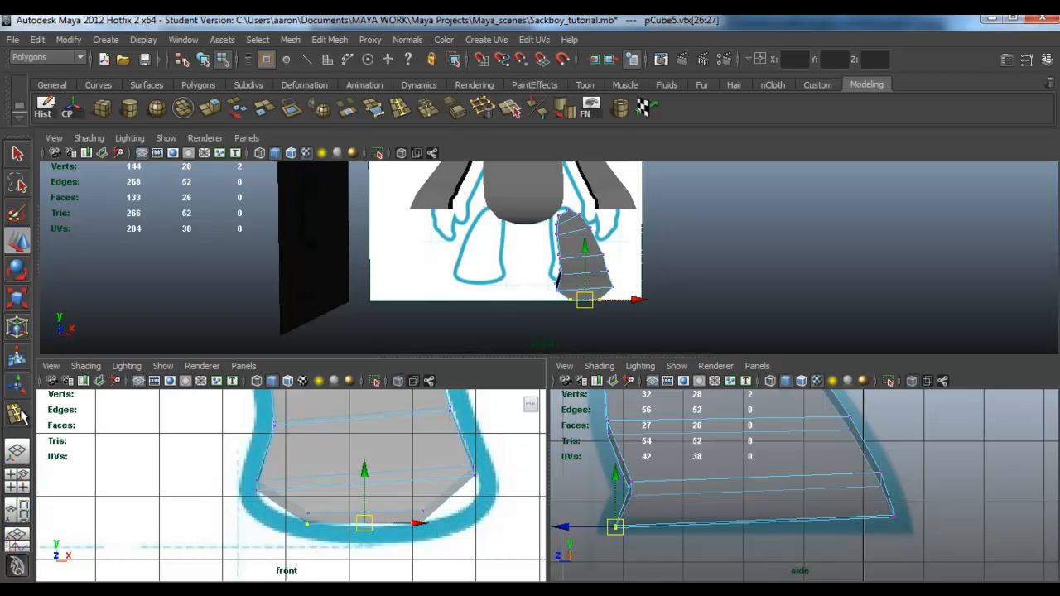
pyautogui.press('y')
pyautogui.moveTo(289, 497); pyautogui.dragTo(290, 504)
pyautogui.press('w')
pyautogui.moveTo(457, 495); pyautogui.dragTo(385, 318, button='right')
pyautogui.moveTo(461, 502)
pyautogui.mouseDown()
pyautogui.moveTo(439, 484)
pyautogui.moveTo(473, 500)
pyautogui.mouseUp()
pyautogui.moveTo(274, 500)
pyautogui.mouseDown()
pyautogui.moveTo(310, 518)
pyautogui.moveTo(276, 504)
pyautogui.mouseUp()
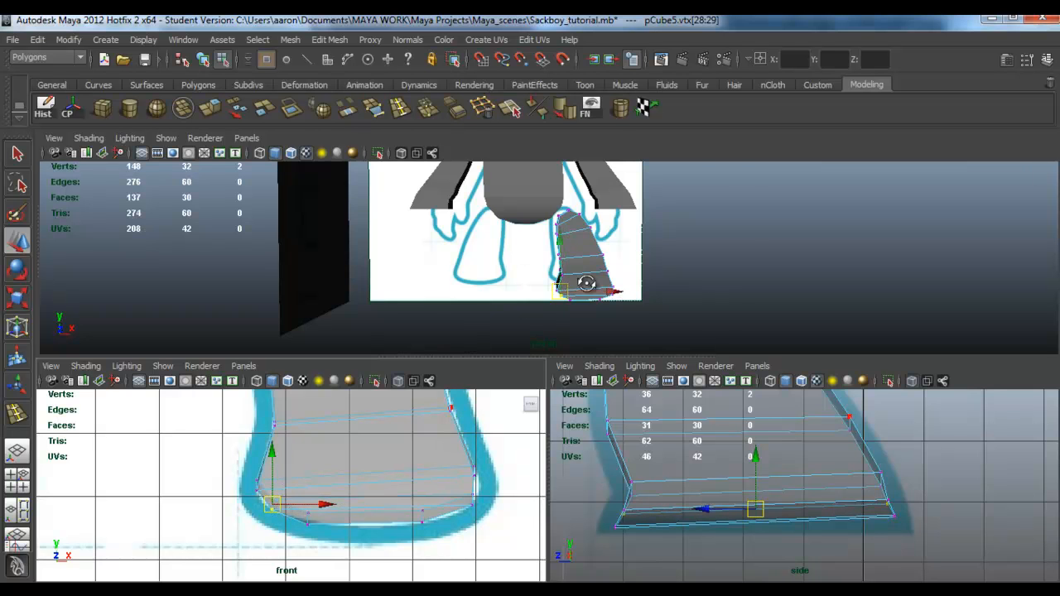
# Step: Return the leg to object mode and examine its overall shape from several angles against the reference drawings
pyautogui.press('f')
pyautogui.moveTo(581, 258); pyautogui.dragTo(655, 220, button='right')
pyautogui.keyDown('alt'); pyautogui.moveTo(655, 219); pyautogui.dragTo(639, 192); pyautogui.keyUp('alt')
pyautogui.keyDown('alt'); pyautogui.moveTo(407, 435); pyautogui.dragTo(411, 570, button='middle'); pyautogui.keyUp('alt')
pyautogui.keyDown('alt'); pyautogui.moveTo(351, 427); pyautogui.dragTo(384, 546, button='middle'); pyautogui.keyUp('alt')
pyautogui.click(336, 455)
pyautogui.moveTo(336, 454); pyautogui.dragTo(335, 318, button='right')
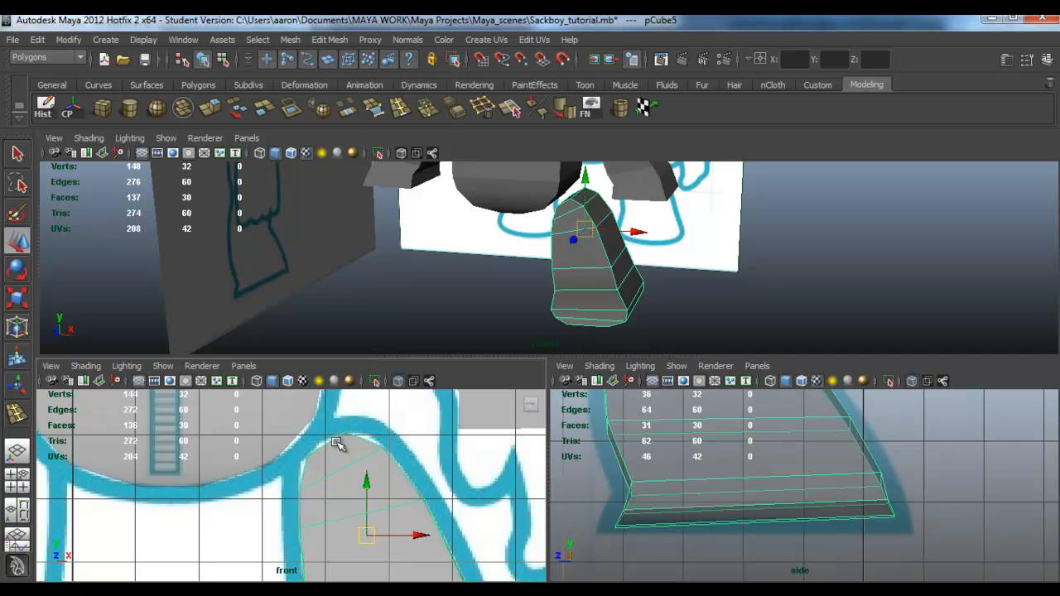
pyautogui.keyDown('alt'); pyautogui.moveTo(584, 255); pyautogui.dragTo(613, 248); pyautogui.keyUp('alt')
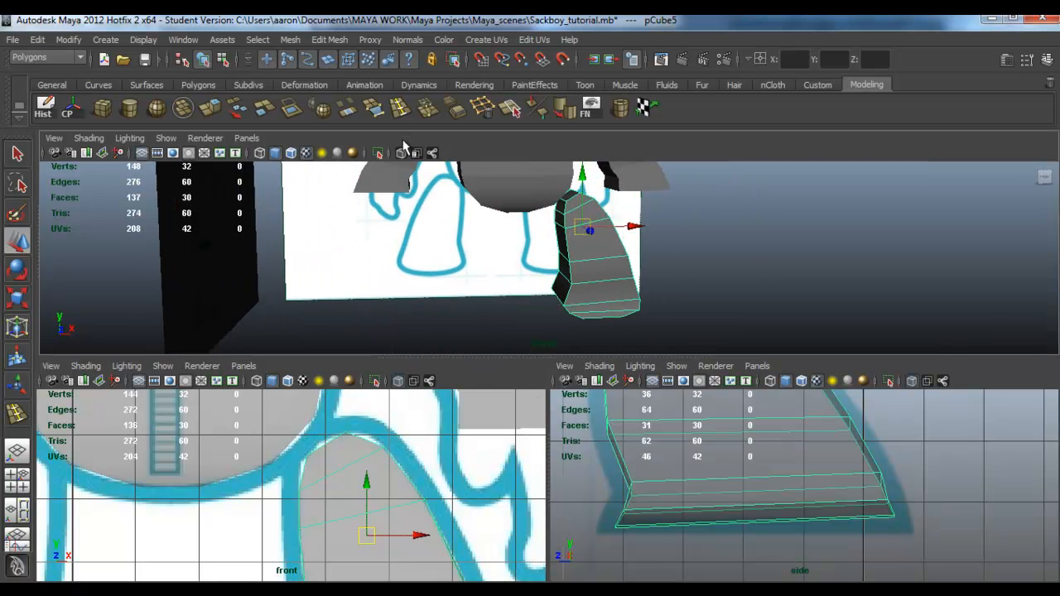
pyautogui.keyDown('alt'); pyautogui.moveTo(727, 246); pyautogui.dragTo(751, 245); pyautogui.keyUp('alt')
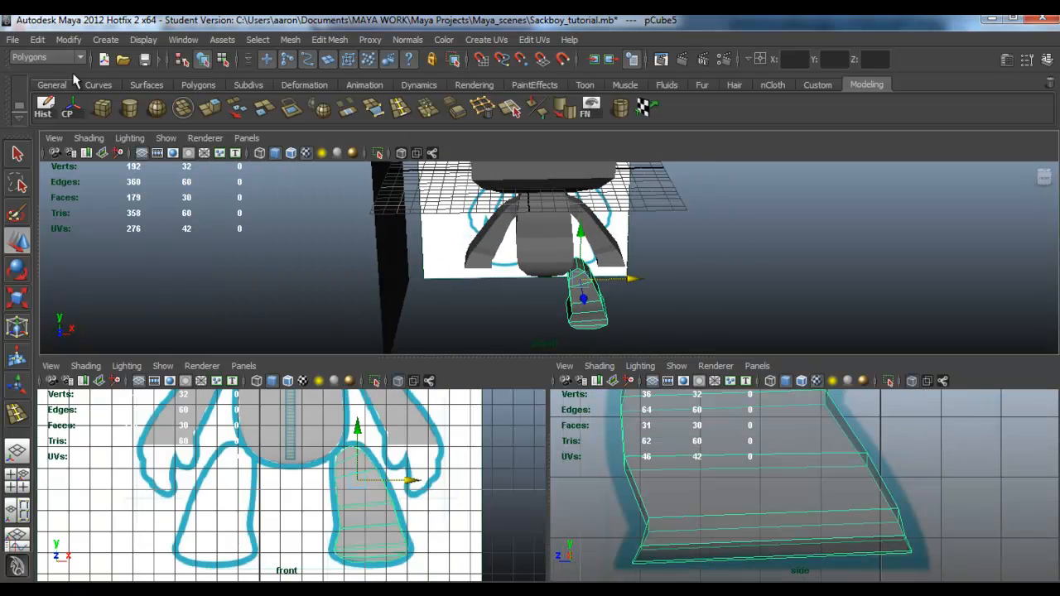
# Step: Duplicate the leg as a mirrored instance with X translate -5.5 and X scale -1, aligning it to the opposite leg outline
pyautogui.click(40, 40)
pyautogui.click(179, 383)
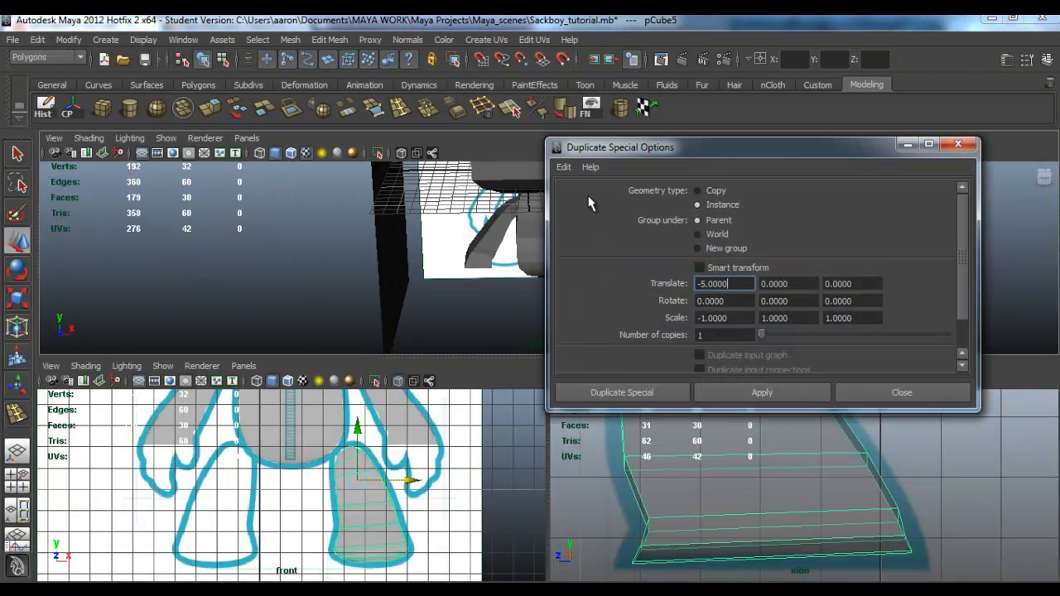
pyautogui.moveTo(738, 283); pyautogui.dragTo(671, 273)
pyautogui.moveTo(750, 317); pyautogui.dragTo(705, 322)
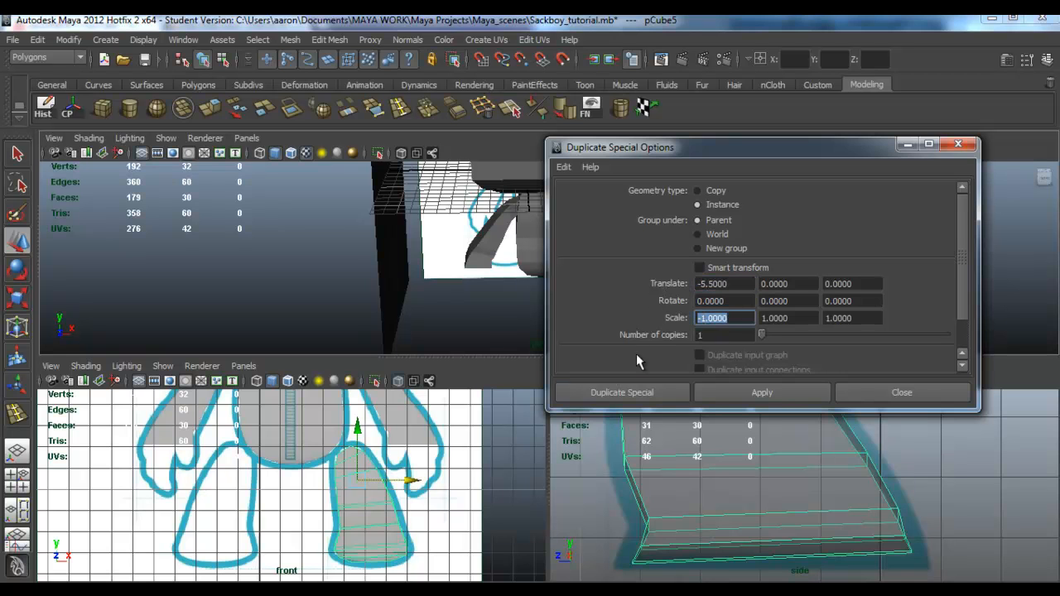
pyautogui.click(629, 390)
pyautogui.moveTo(190, 481); pyautogui.dragTo(180, 484)
# Step: Select a front face on the original leg and compare it with the mirrored instance from several angles
pyautogui.scroll(3, 645, 261)
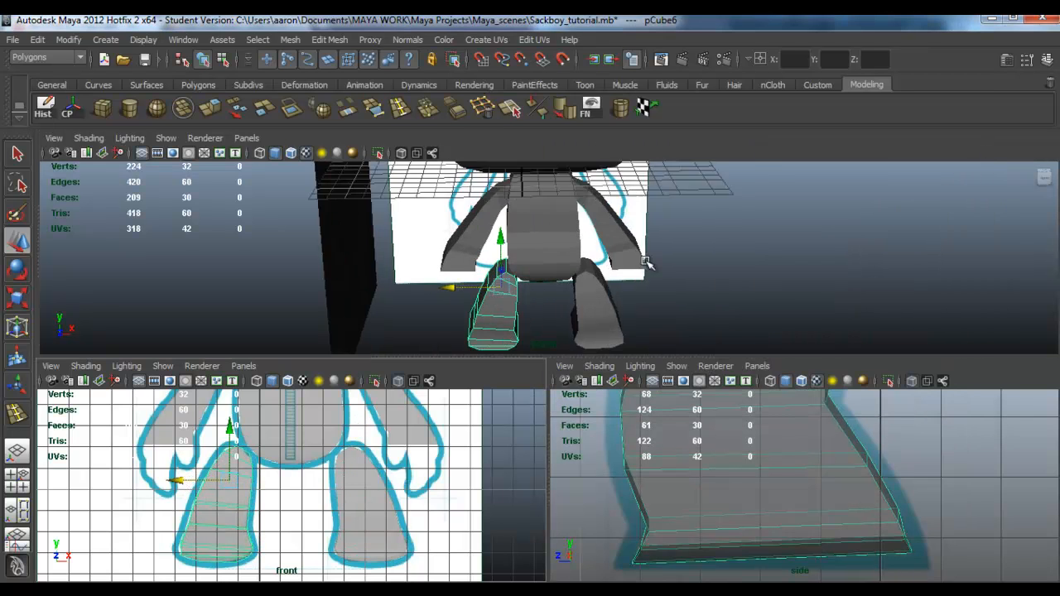
pyautogui.keyDown('alt'); pyautogui.moveTo(644, 261); pyautogui.dragTo(583, 275); pyautogui.keyUp('alt')
pyautogui.keyDown('alt'); pyautogui.moveTo(601, 325); pyautogui.dragTo(611, 293); pyautogui.keyUp('alt')
pyautogui.moveTo(611, 294); pyautogui.dragTo(613, 321, button='right')
pyautogui.click(611, 296)
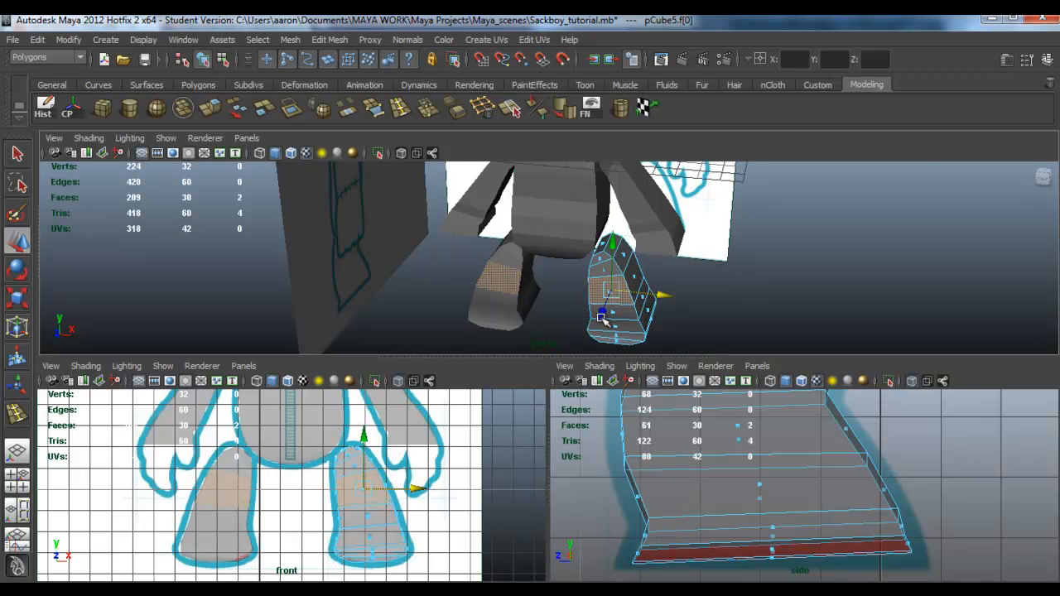
pyautogui.keyDown('alt'); pyautogui.moveTo(536, 316); pyautogui.dragTo(634, 269); pyautogui.keyUp('alt')
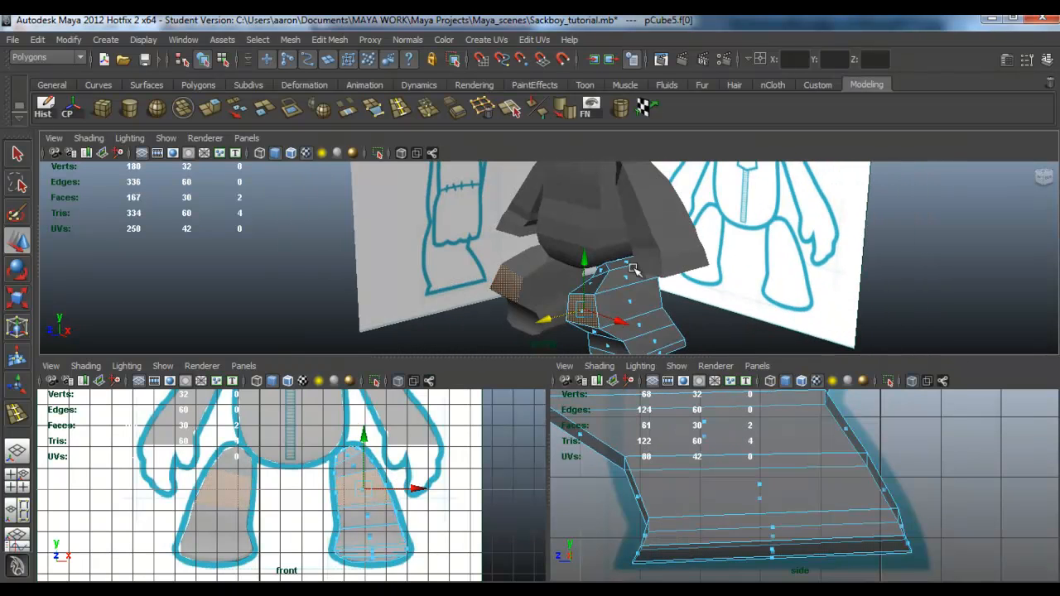
pyautogui.keyDown('alt'); pyautogui.moveTo(534, 280); pyautogui.dragTo(605, 276); pyautogui.keyUp('alt')
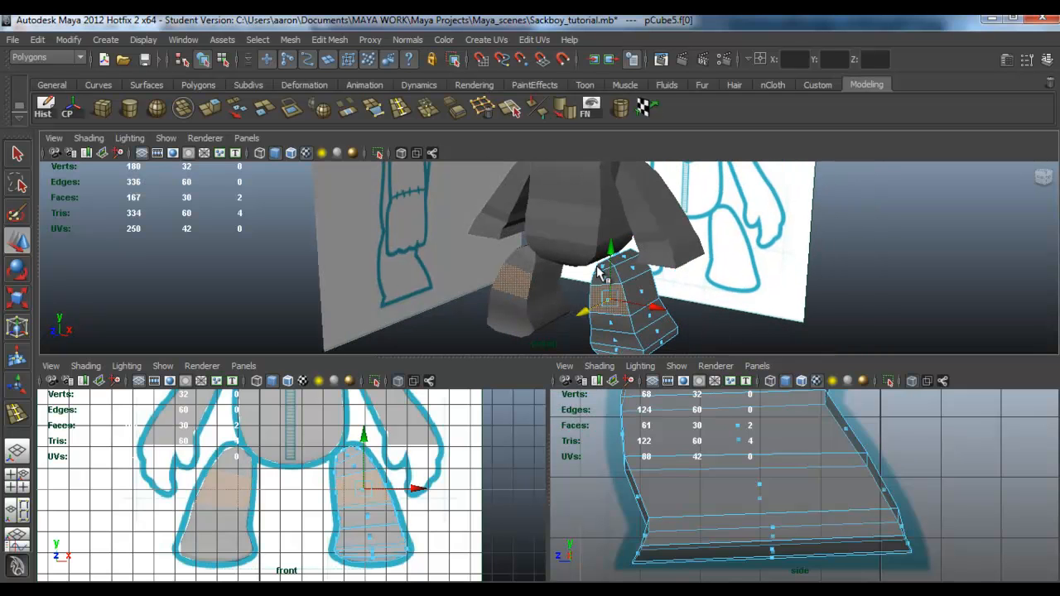
# Step: Try inserting extra edge loops across the original leg
pyautogui.click(399, 109)
pyautogui.click(605, 276)
pyautogui.keyDown('alt'); pyautogui.moveTo(520, 267); pyautogui.dragTo(559, 272); pyautogui.keyUp('alt')
pyautogui.click(599, 257)
pyautogui.click(589, 263)
pyautogui.hotkey('ctrl', 'z')
pyautogui.hotkey('ctrl', 'z')
pyautogui.hotkey('ctrl', 'z')
pyautogui.hotkey('ctrl', 'z')
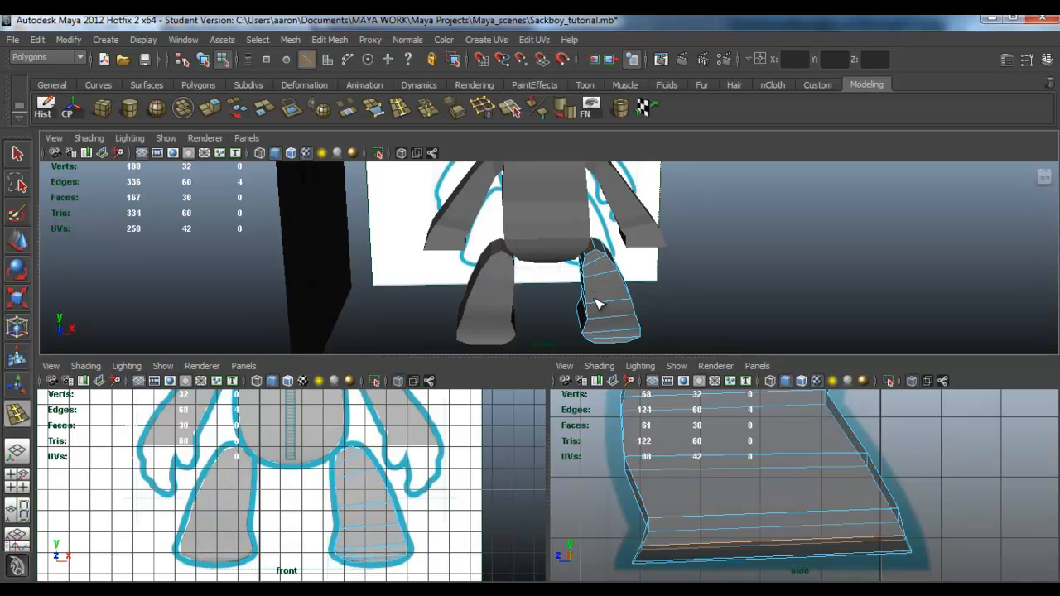
# Step: Return to object mode, create a polygon cube, and move it onto the torso's zipper pull in the front view
pyautogui.press('q')
pyautogui.moveTo(602, 298); pyautogui.dragTo(649, 258, button='right')
pyautogui.moveTo(637, 282)
pyautogui.keyDown('alt'); pyautogui.mouseDown()
pyautogui.moveTo(661, 282)
pyautogui.moveTo(641, 285)
pyautogui.mouseUp(); pyautogui.keyUp('alt')
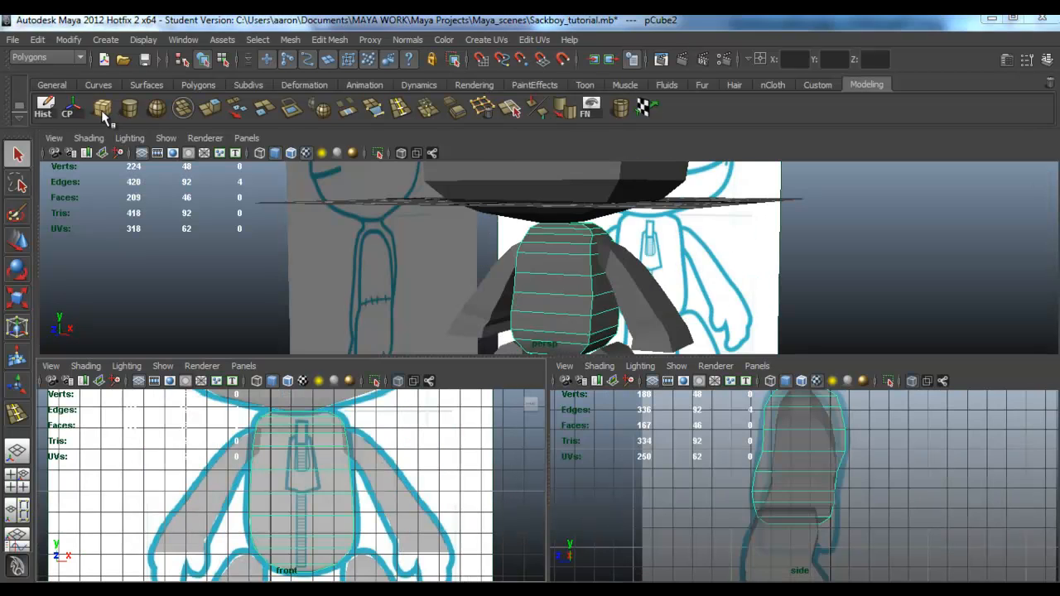
pyautogui.click(101, 112)
pyautogui.scroll(-5, 585, 224)
pyautogui.press('w')
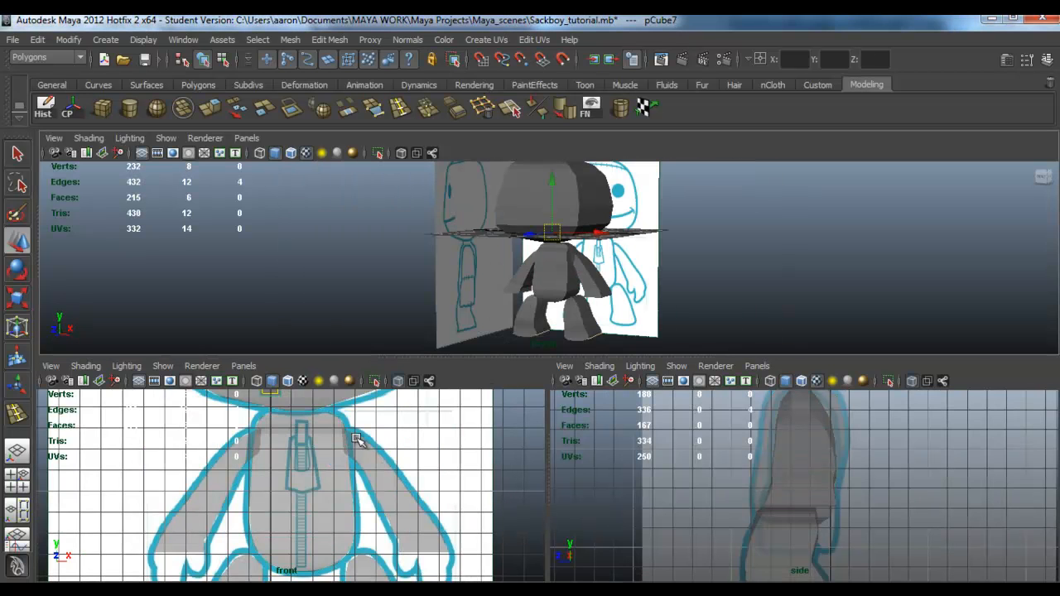
pyautogui.keyDown('alt'); pyautogui.moveTo(356, 439); pyautogui.dragTo(363, 468, button='middle'); pyautogui.keyUp('alt')
pyautogui.moveTo(276, 415); pyautogui.dragTo(346, 475)
# Step: Scale the cube down to the width of the zipper pull's inner slot and center it there in the front view
pyautogui.scroll(5, 314, 479)
pyautogui.scroll(3, 329, 479)
pyautogui.press('r')
pyautogui.press('w')
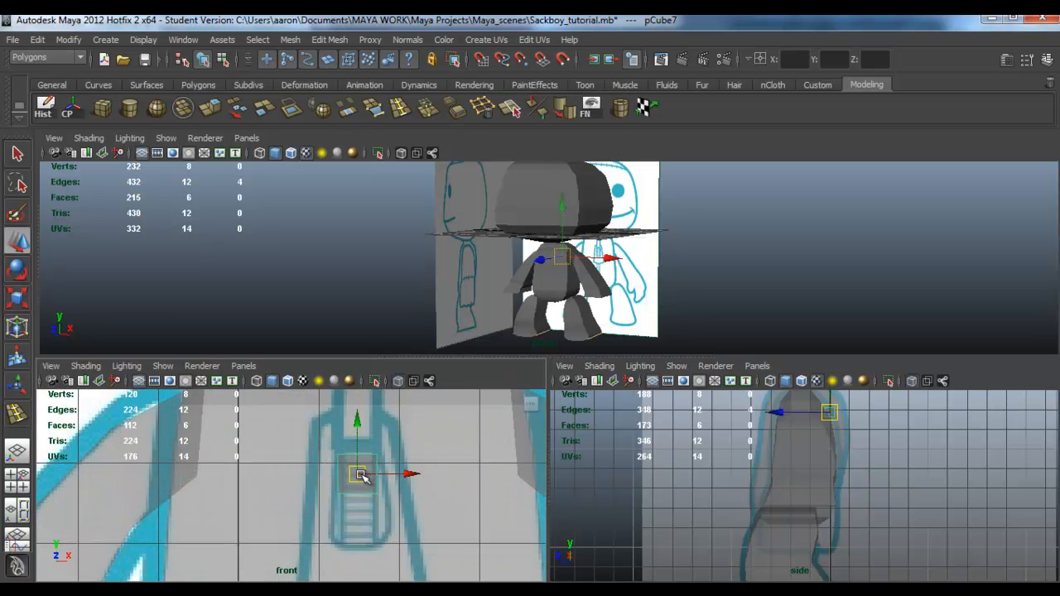
pyautogui.press('r')
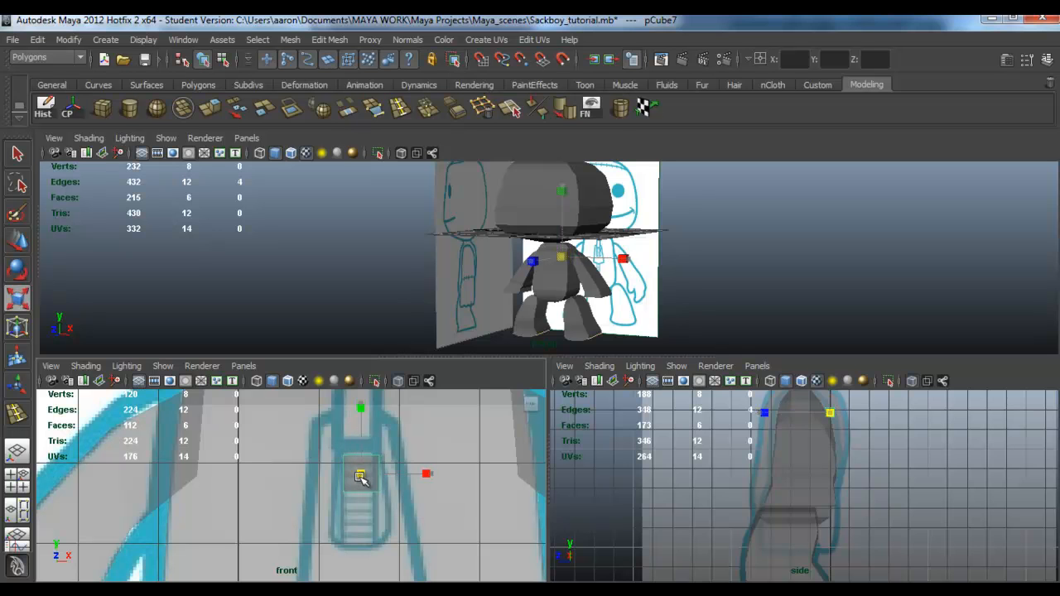
pyautogui.press('w')
pyautogui.keyDown('alt'); pyautogui.moveTo(591, 303); pyautogui.dragTo(548, 307); pyautogui.keyUp('alt')
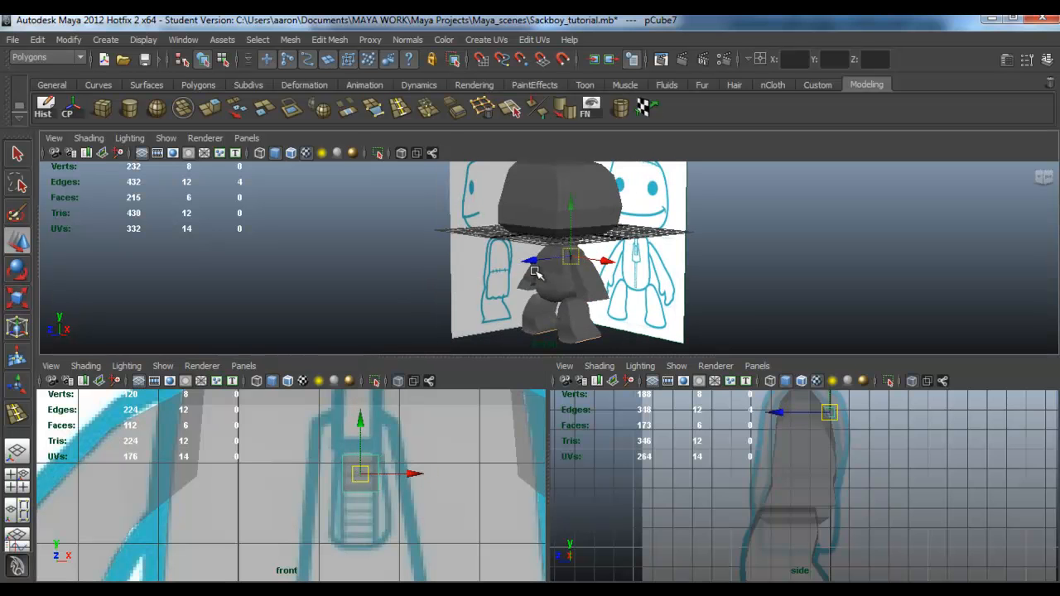
# Step: Set the zipper cube's scale to 0.5 in X, 0.5 in Y and 0.2 in Z
pyautogui.moveTo(514, 271)
pyautogui.mouseDown()
pyautogui.moveTo(503, 265)
pyautogui.moveTo(518, 268)
pyautogui.mouseUp()
pyautogui.scroll(8, 508, 267)
pyautogui.hotkey('ctrl', 'a')
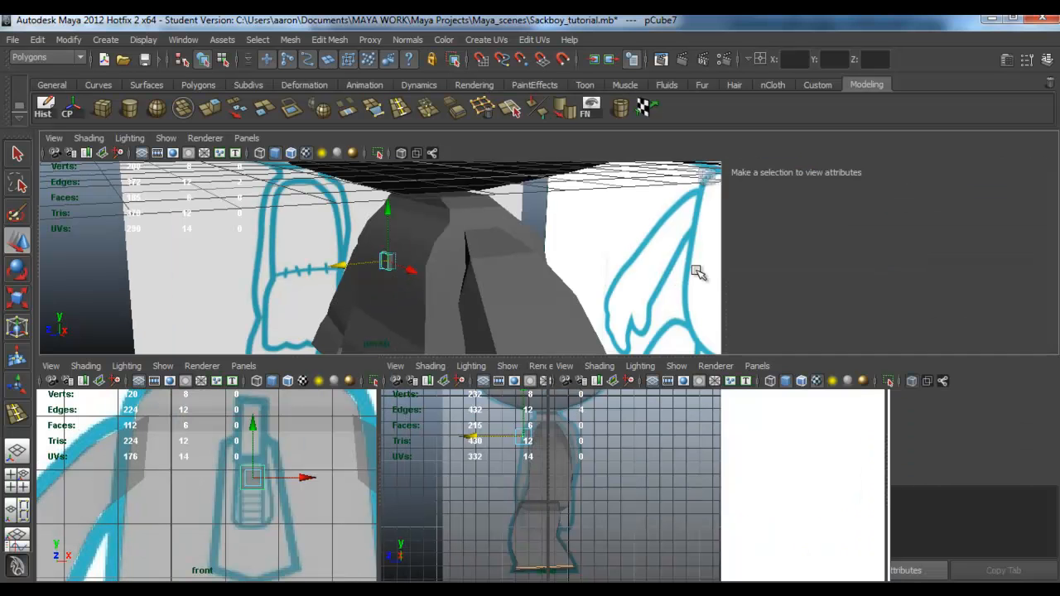
pyautogui.click(880, 322)
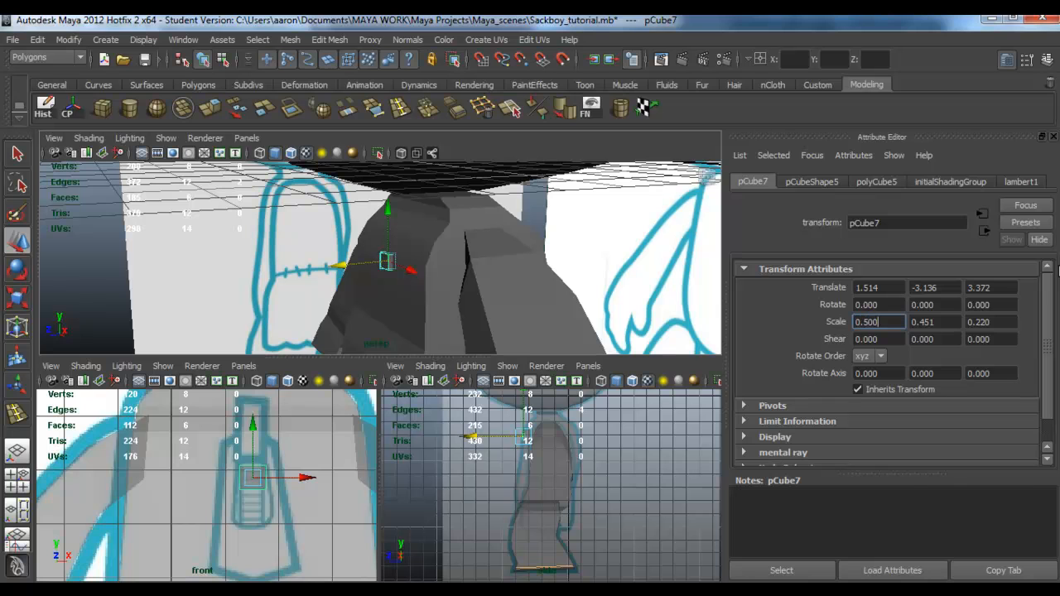
pyautogui.press('Tab')
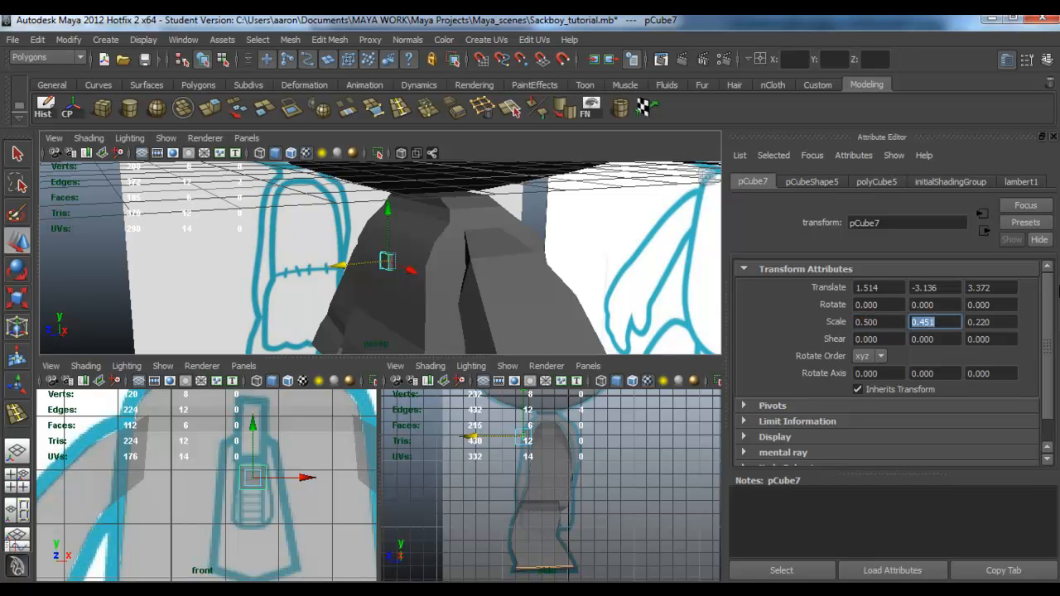
pyautogui.press('Tab')
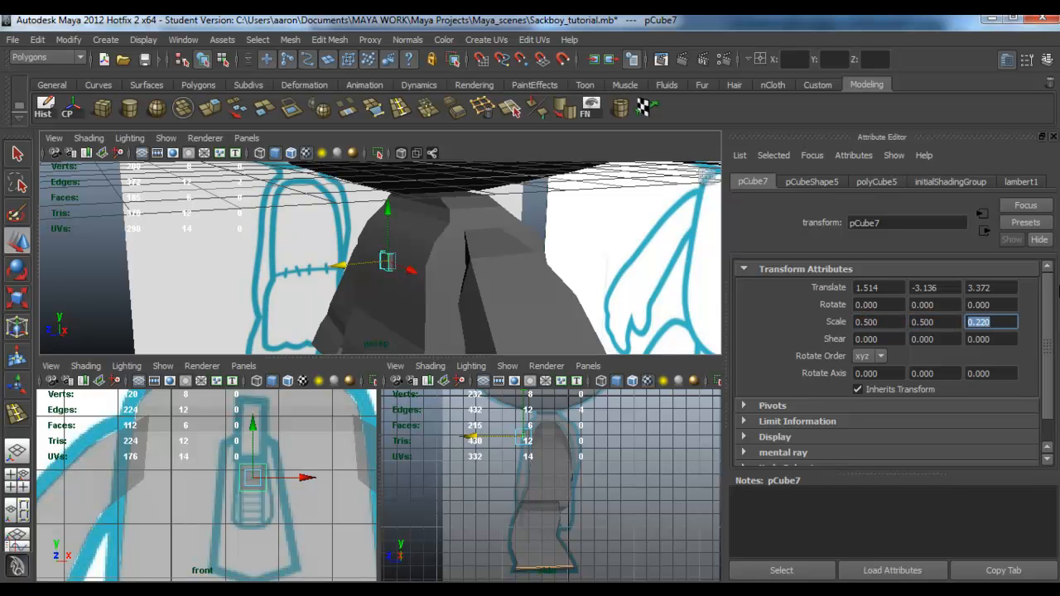
pyautogui.scroll(5, 293, 413)
pyautogui.keyDown('alt'); pyautogui.moveTo(368, 198); pyautogui.dragTo(677, 310); pyautogui.keyUp('alt')
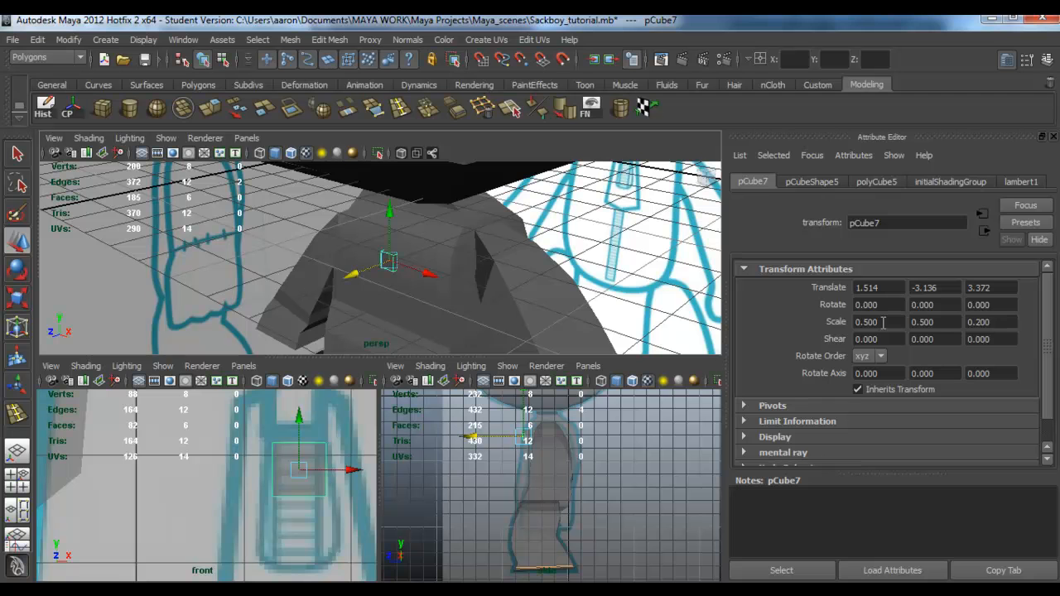
# Step: Select the cube's bottom face and move it down to the lower end of the zipper in the front view
pyautogui.moveTo(503, 287)
pyautogui.keyDown('alt'); pyautogui.mouseDown()
pyautogui.moveTo(350, 274)
pyautogui.moveTo(517, 290)
pyautogui.mouseUp(); pyautogui.keyUp('alt')
pyautogui.scroll(4, 367, 450)
pyautogui.scroll(-5, 355, 456)
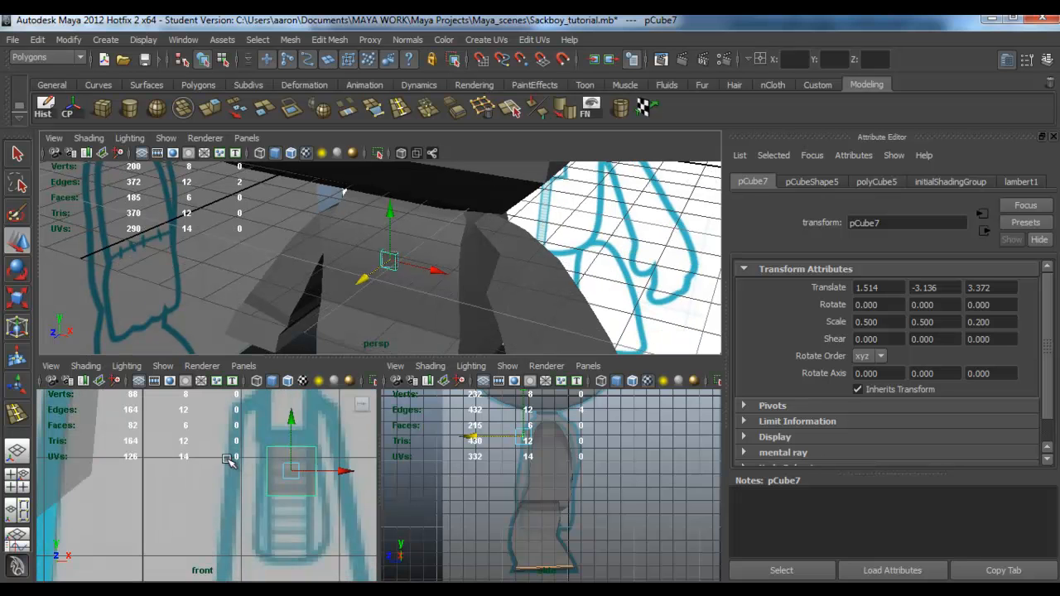
pyautogui.keyDown('alt'); pyautogui.moveTo(539, 460); pyautogui.dragTo(571, 526, button='middle'); pyautogui.keyUp('alt')
pyautogui.scroll(8, 578, 542)
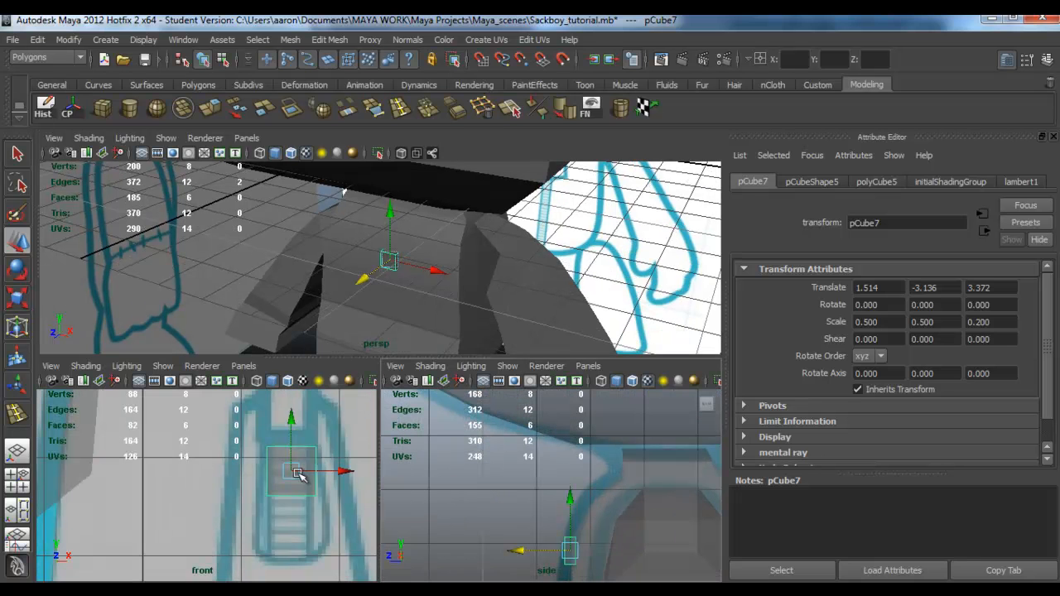
pyautogui.keyDown('alt'); pyautogui.moveTo(292, 479); pyautogui.dragTo(286, 461, button='middle'); pyautogui.keyUp('alt')
pyautogui.moveTo(286, 461); pyautogui.dragTo(287, 354, button='right')
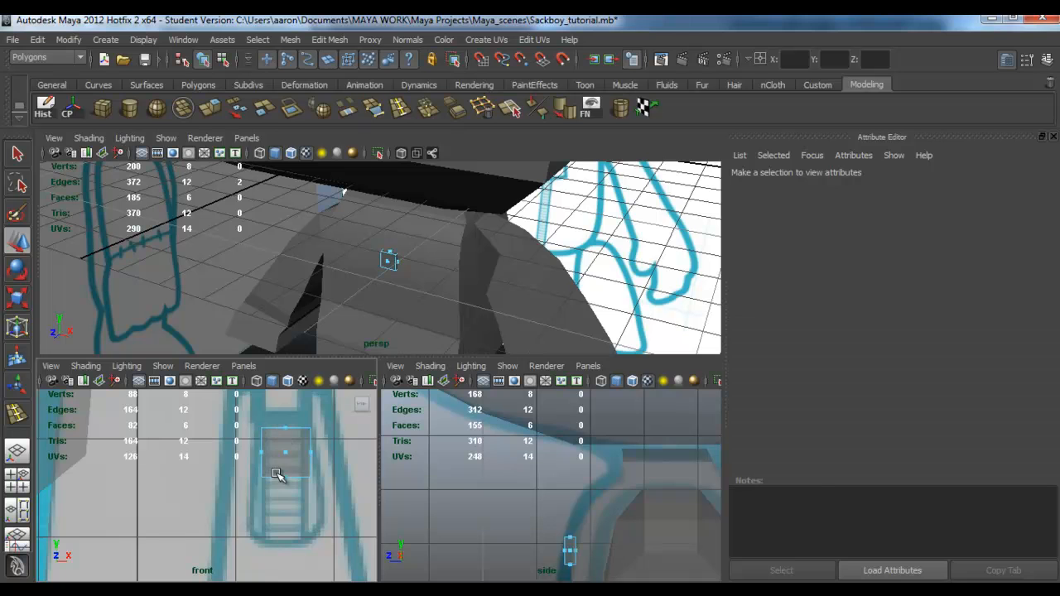
pyautogui.click(292, 484)
pyautogui.scroll(-6, 273, 497)
pyautogui.moveTo(222, 463); pyautogui.dragTo(214, 509)
pyautogui.scroll(8, 217, 505)
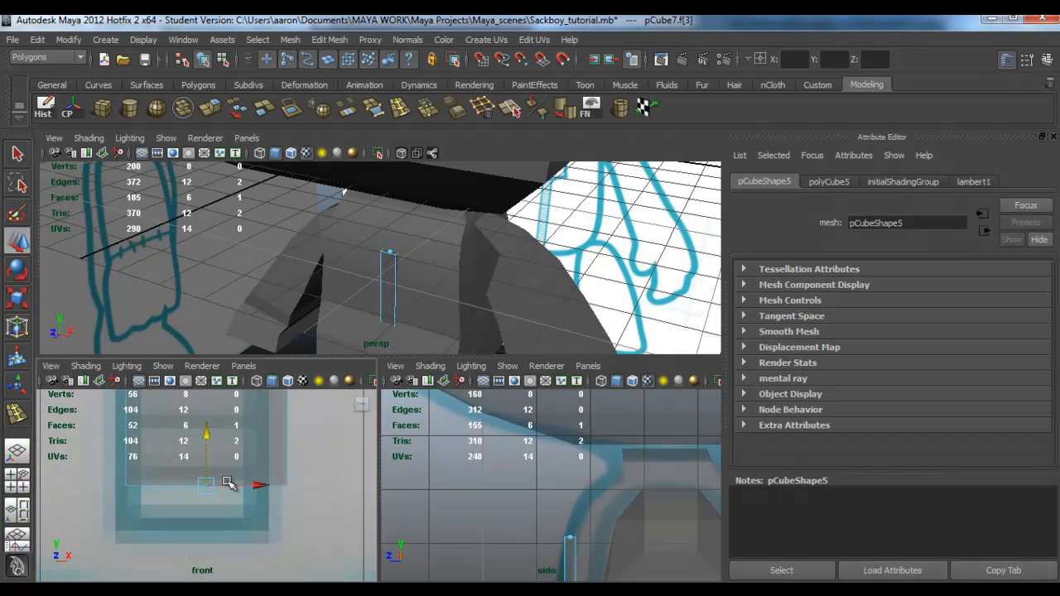
pyautogui.moveTo(202, 427); pyautogui.dragTo(200, 470)
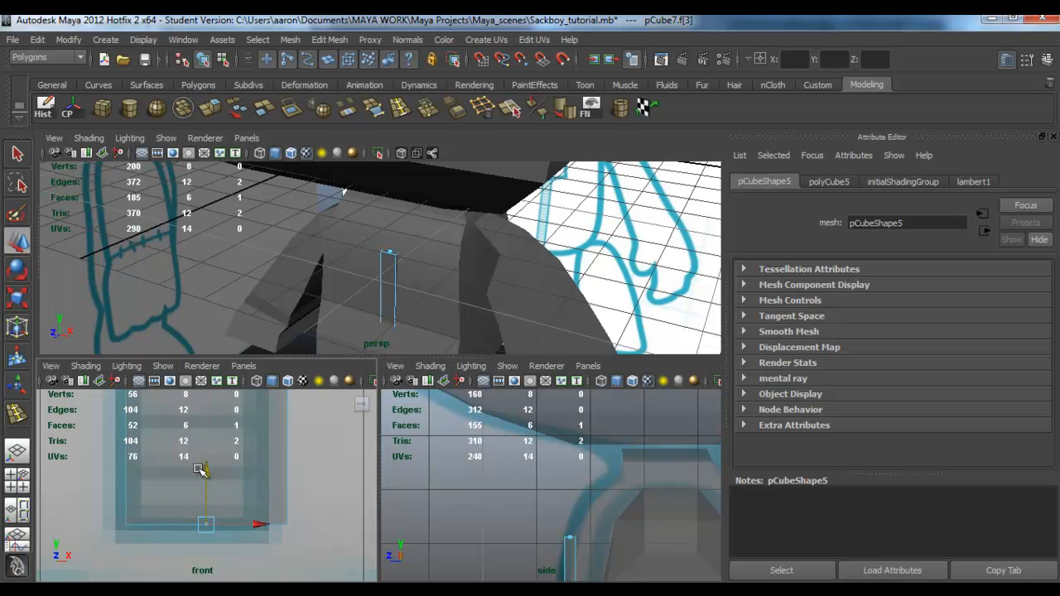
pyautogui.keyDown('alt'); pyautogui.moveTo(463, 307); pyautogui.dragTo(391, 285); pyautogui.keyUp('alt')
pyautogui.scroll(-8, 307, 442)
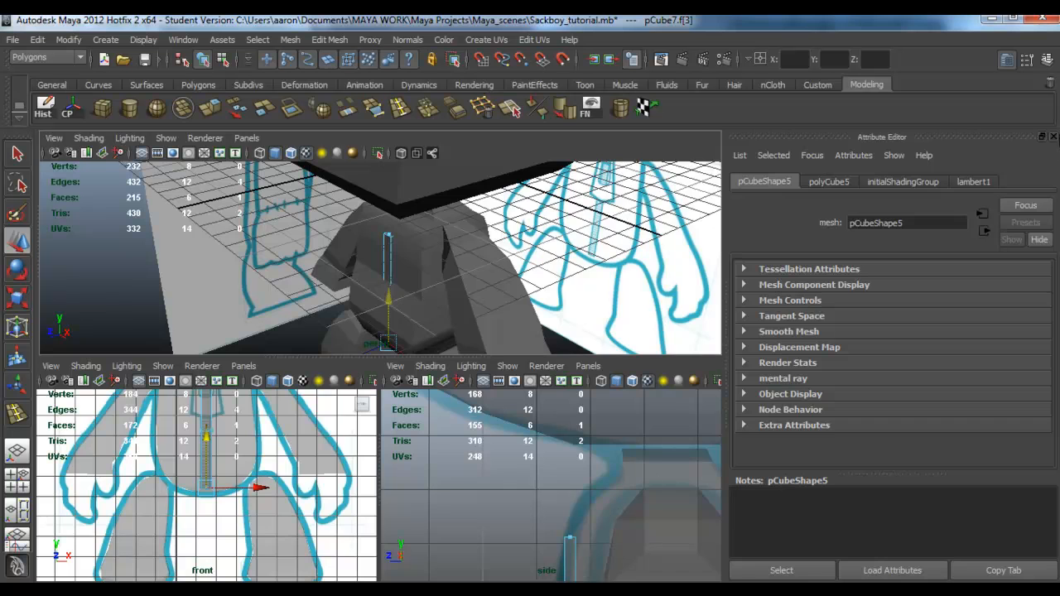
pyautogui.click(1052, 136)
# Step: Set the Insert Edge Loop tool to relative distance from edge and try to add a loop to the zipper strip
pyautogui.scroll(-5, 747, 519)
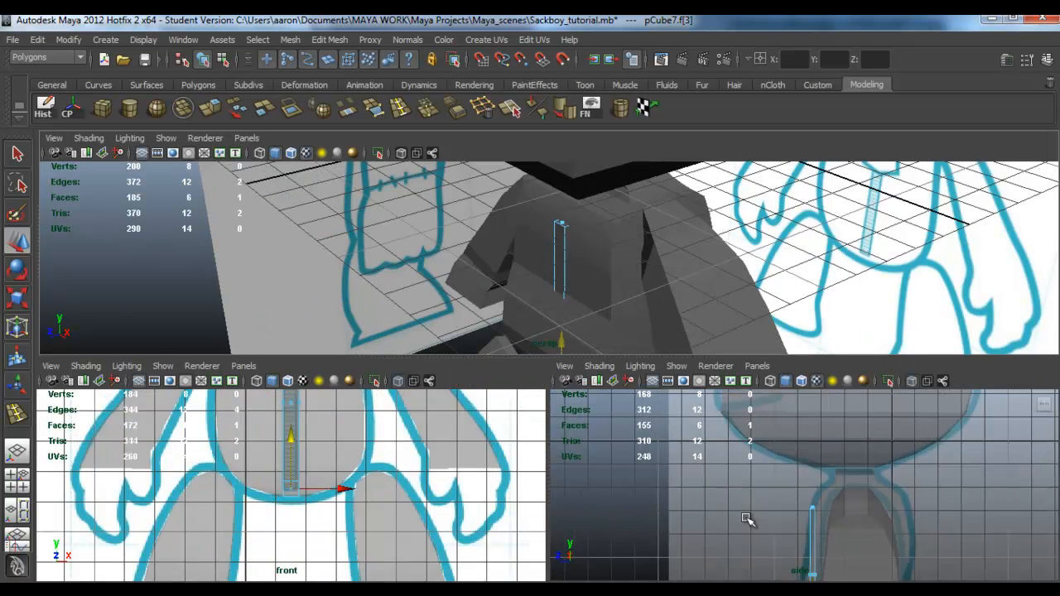
pyautogui.scroll(-2, 747, 520)
pyautogui.scroll(5, 797, 508)
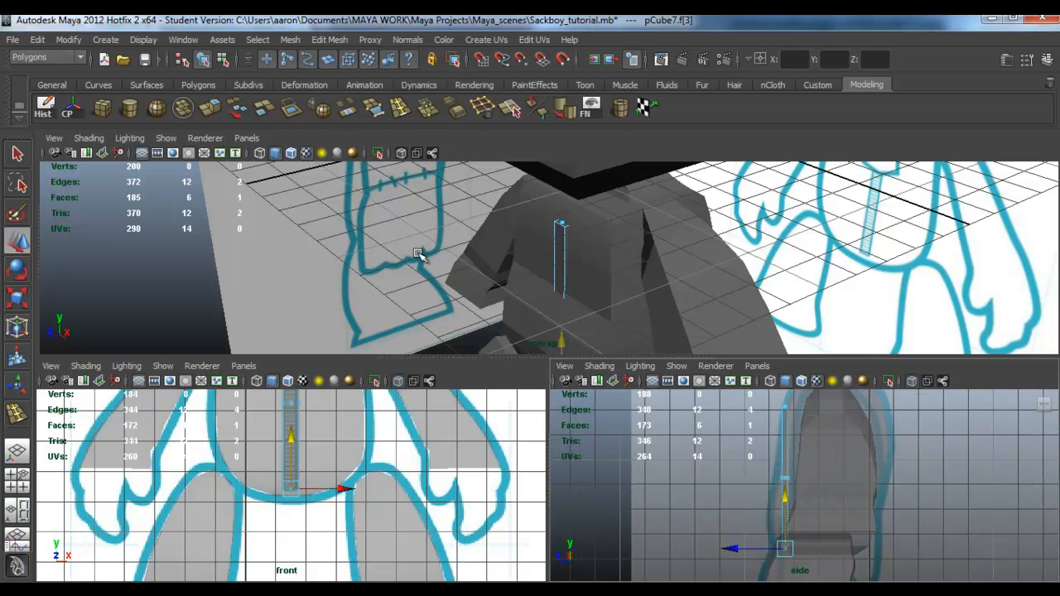
pyautogui.doubleClick(16, 416)
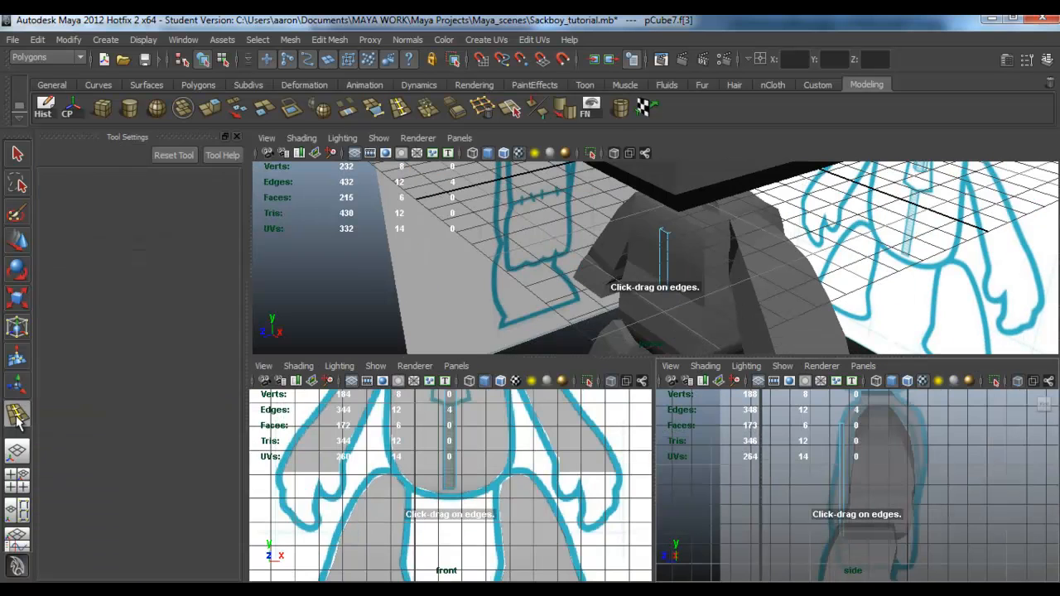
pyautogui.click(193, 296)
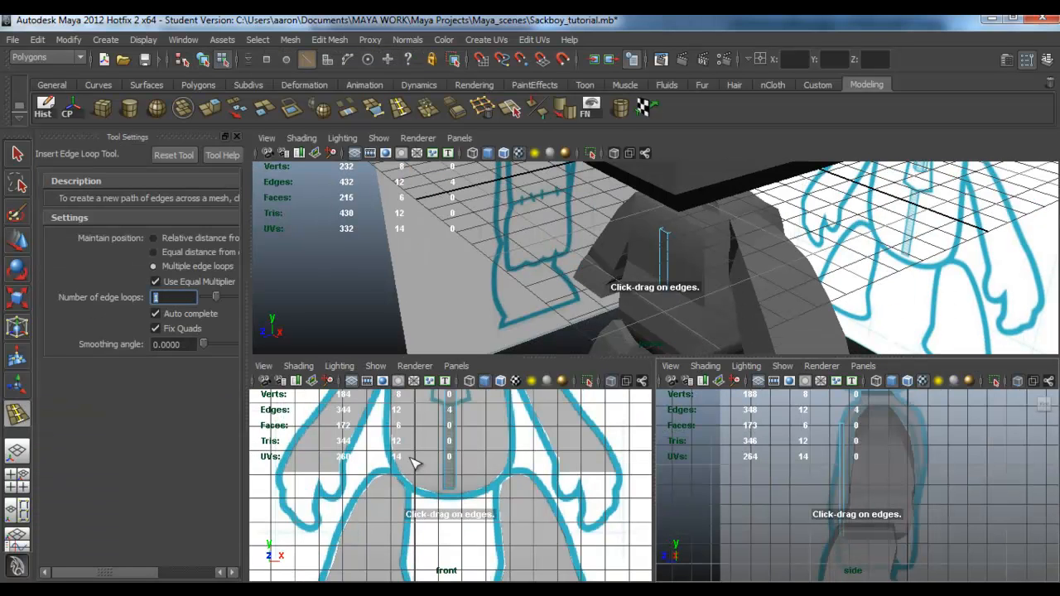
pyautogui.scroll(4, 458, 479)
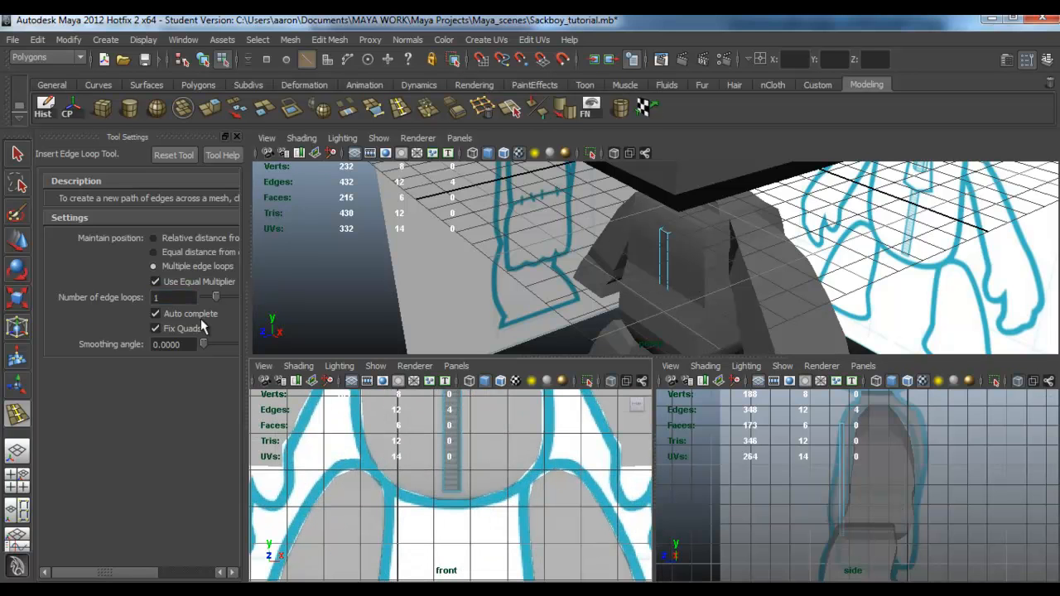
pyautogui.click(153, 237)
pyautogui.scroll(3, 414, 514)
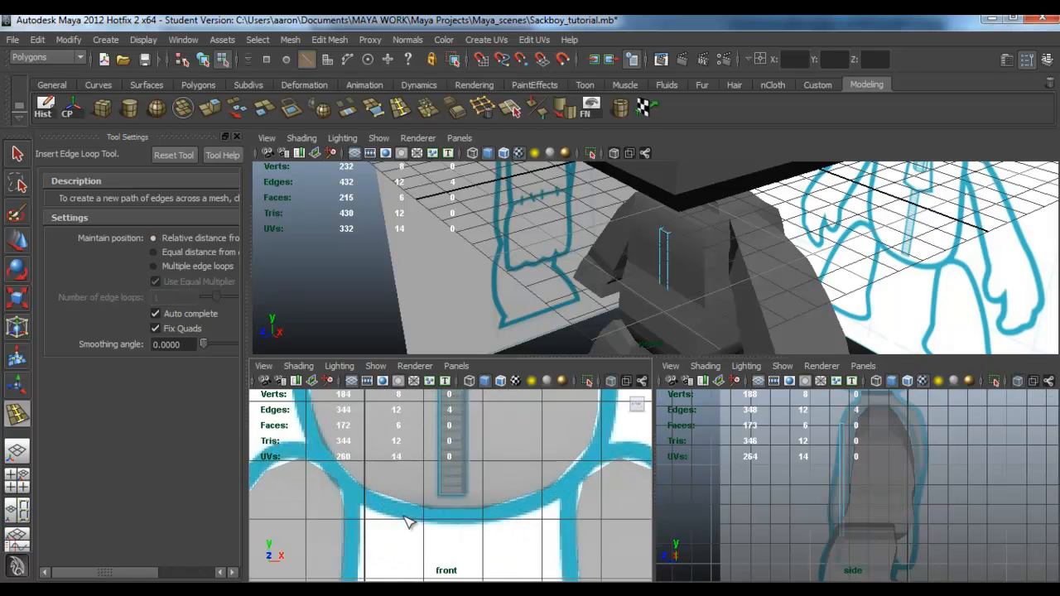
pyautogui.click(470, 494)
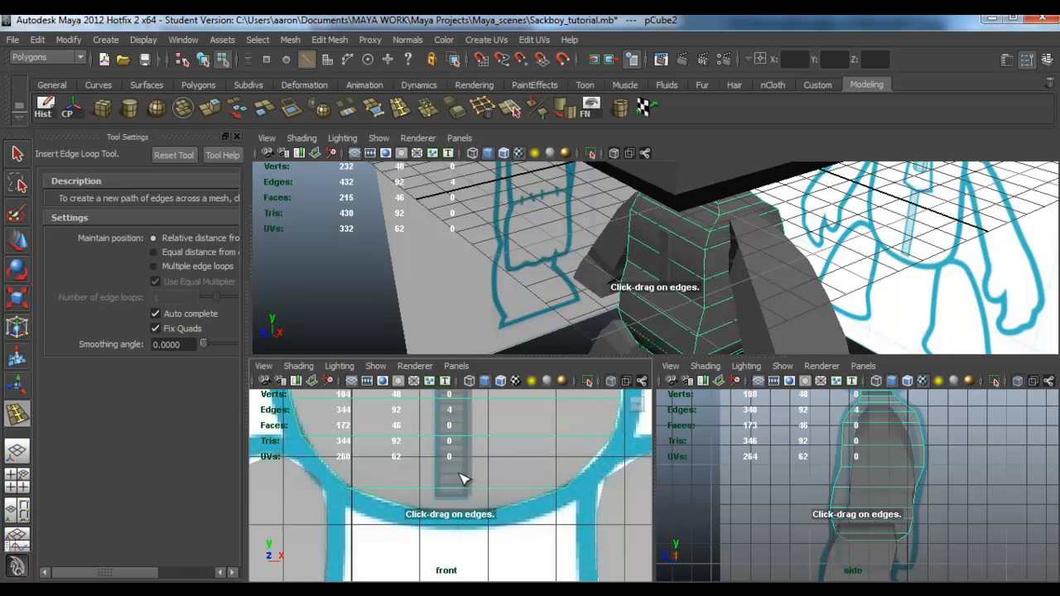
pyautogui.click(673, 251)
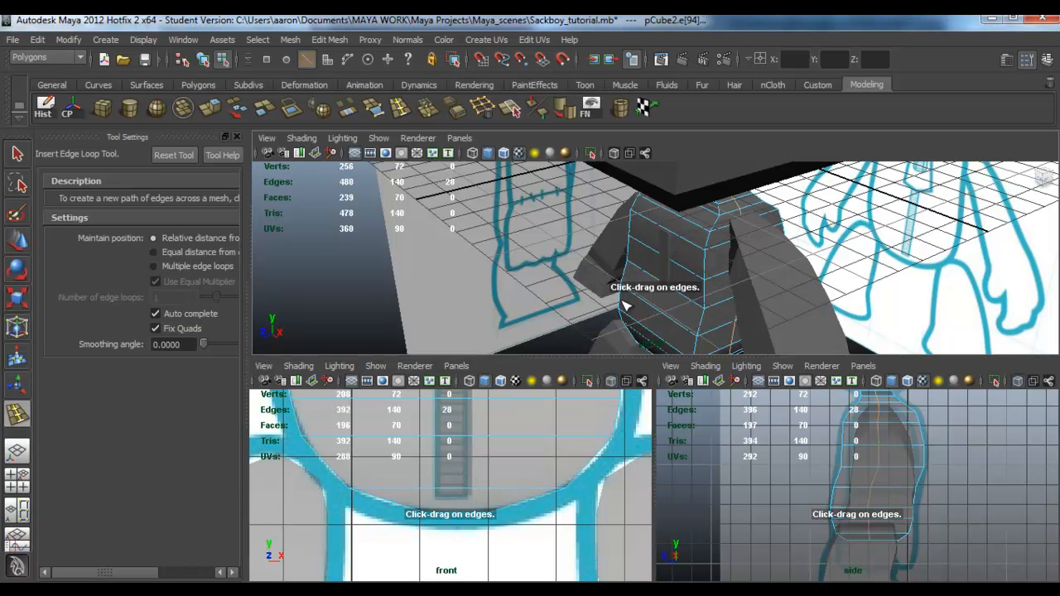
# Step: Reselect the zipper strip and try again to insert edge loops near its lower end in the front view
pyautogui.press('q')
pyautogui.click(665, 245)
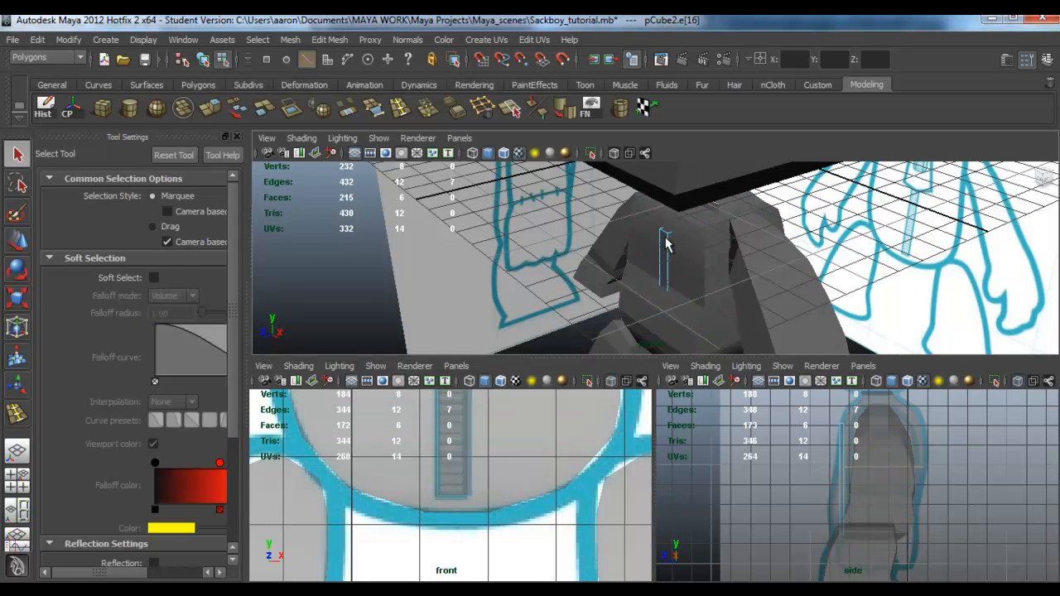
pyautogui.moveTo(663, 234); pyautogui.dragTo(715, 217, button='right')
pyautogui.click(666, 237)
pyautogui.click(17, 413)
pyautogui.scroll(2, 493, 475)
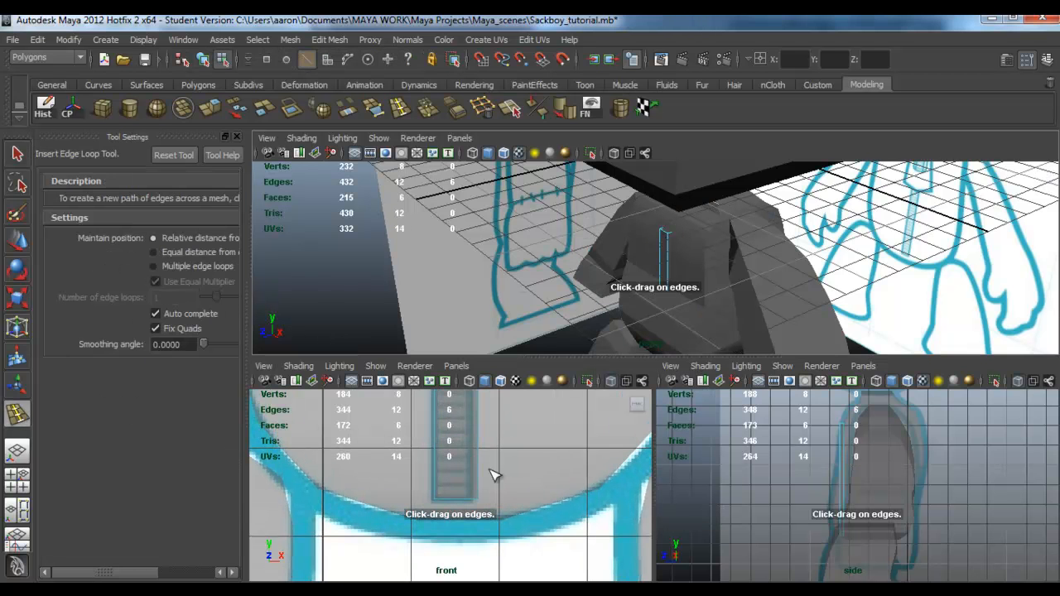
pyautogui.moveTo(478, 478); pyautogui.dragTo(479, 490)
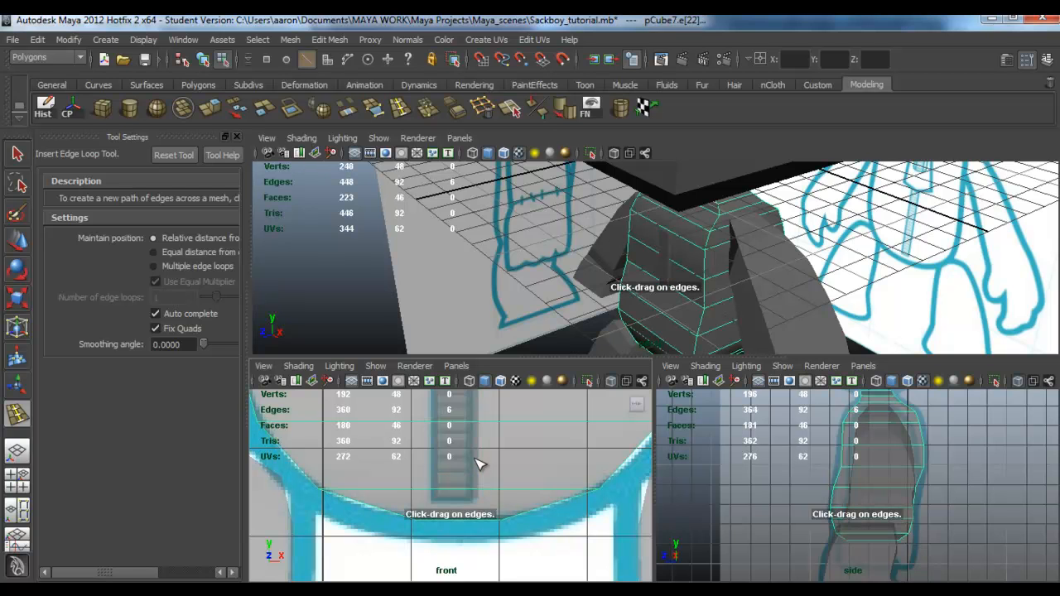
# Step: Undo the edge loops just inserted
pyautogui.press('w')
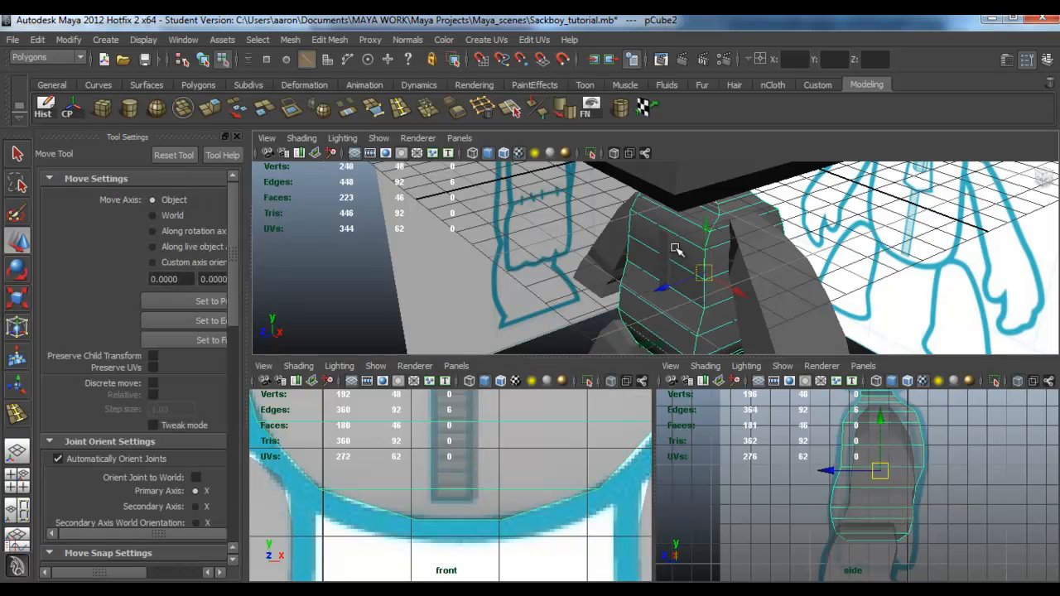
pyautogui.hotkey('ctrl', 'z')
pyautogui.hotkey('ctrl', 'z')
pyautogui.hotkey('ctrl', 'z')
pyautogui.hotkey('ctrl', 'z')
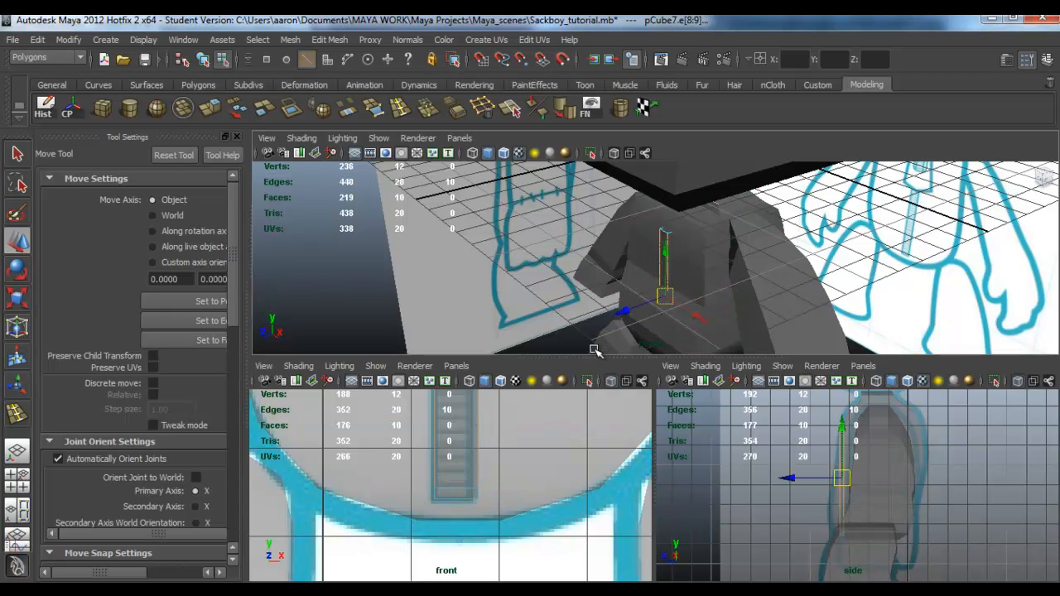
# Step: Select the torso mesh in object mode and hide it to expose the zipper strip
pyautogui.moveTo(667, 240); pyautogui.dragTo(675, 217, button='right')
pyautogui.click(717, 236)
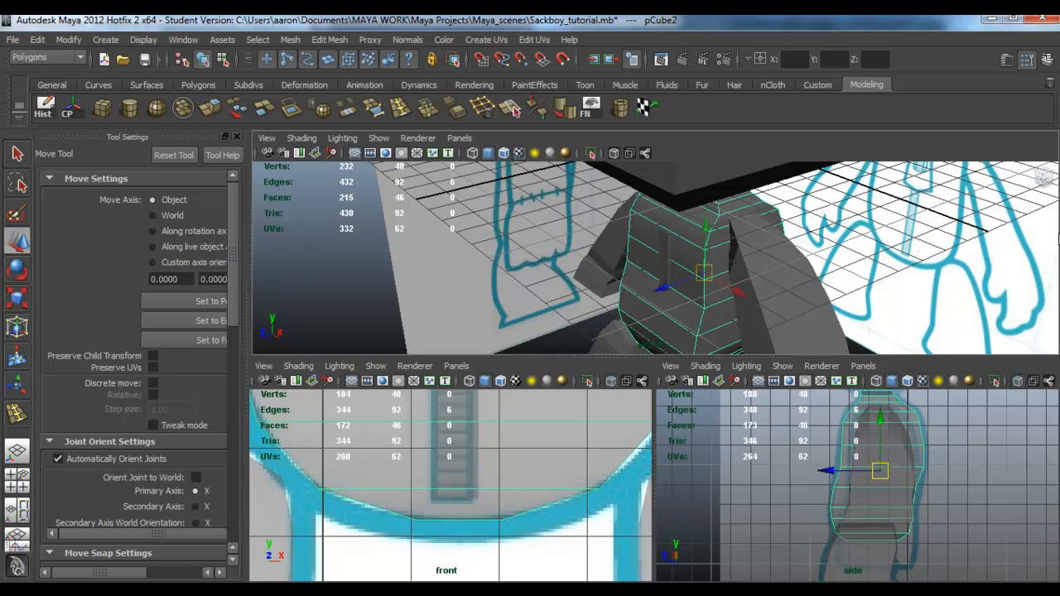
pyautogui.hotkey('ctrl', 'h')
pyautogui.keyDown('alt'); pyautogui.moveTo(848, 288); pyautogui.dragTo(873, 224); pyautogui.keyUp('alt')
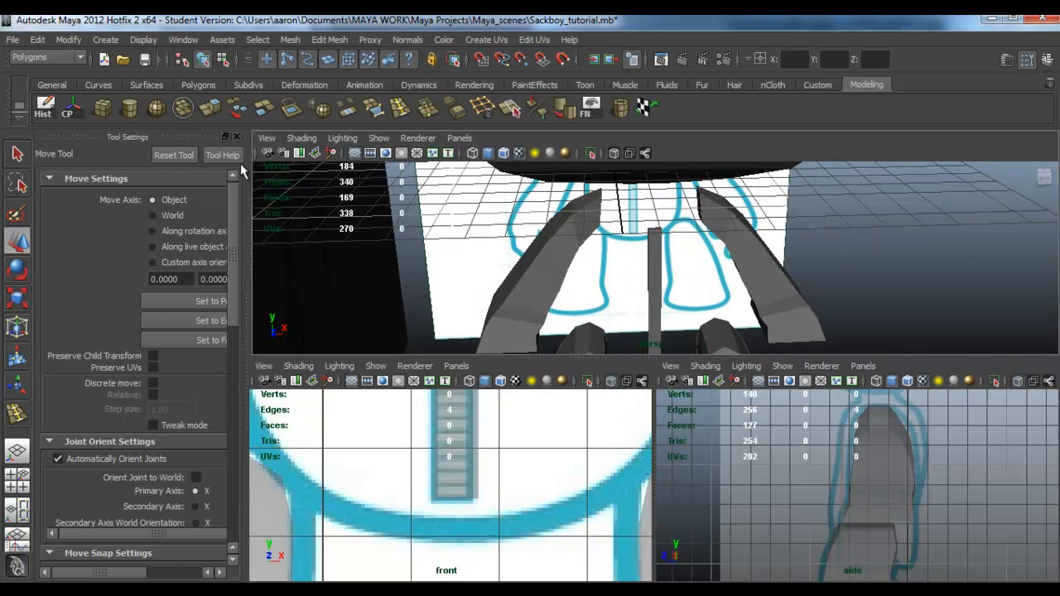
# Step: Set the Insert Edge Loop tool to multiple edge loops with a count of 10 and insert them along the zipper strip
pyautogui.click(237, 137)
pyautogui.doubleClick(17, 412)
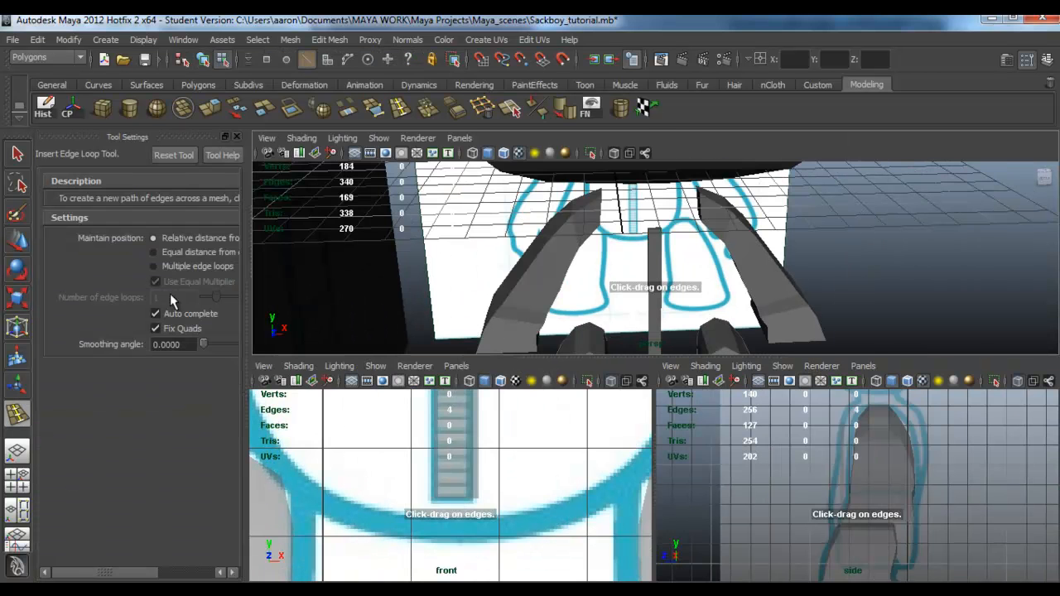
pyautogui.click(184, 266)
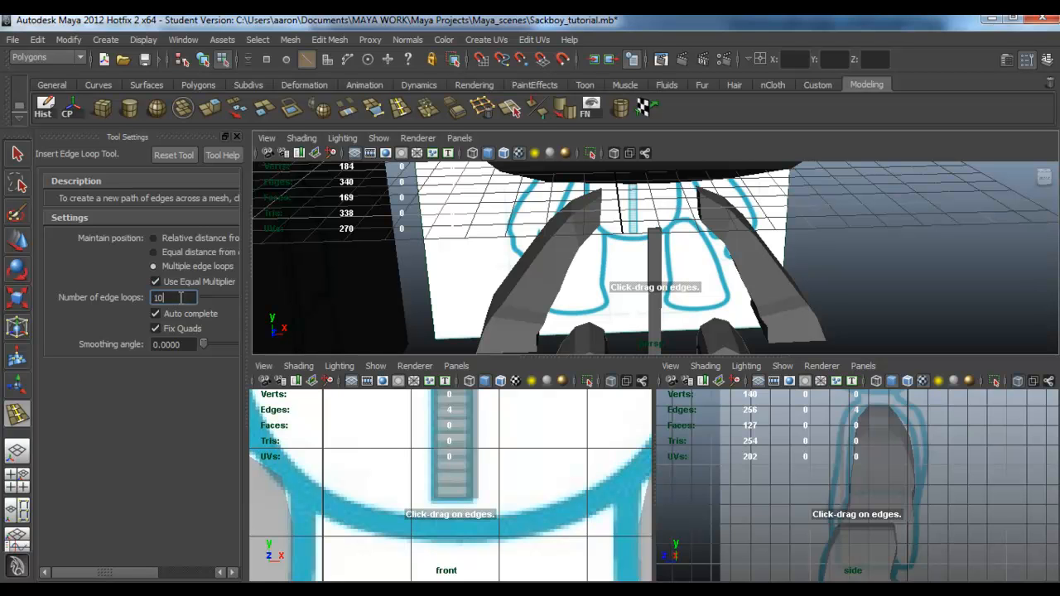
pyautogui.keyDown('alt'); pyautogui.moveTo(676, 262); pyautogui.dragTo(686, 271); pyautogui.keyUp('alt')
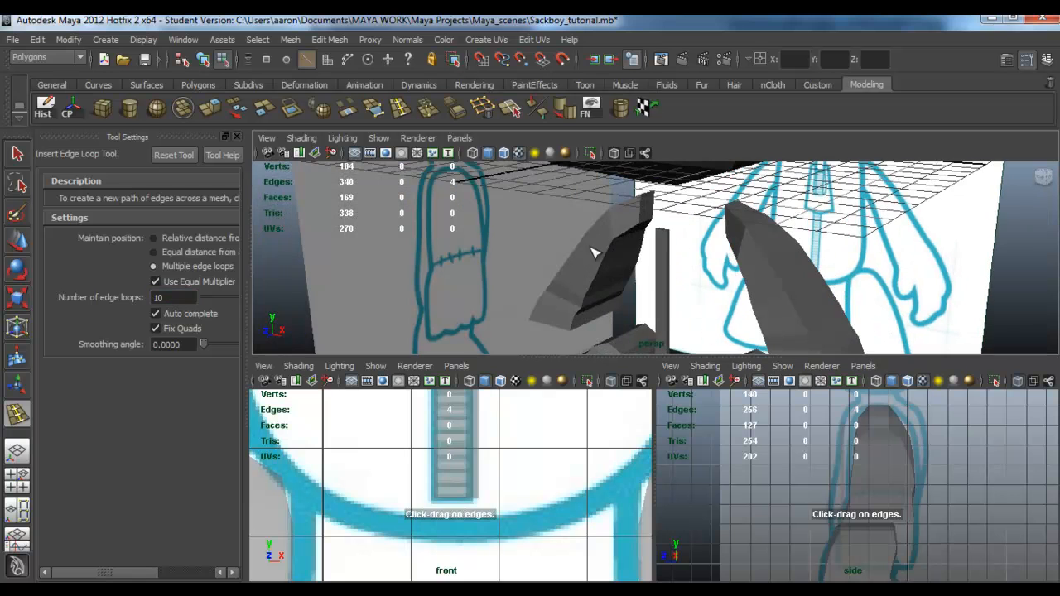
pyautogui.click(672, 263)
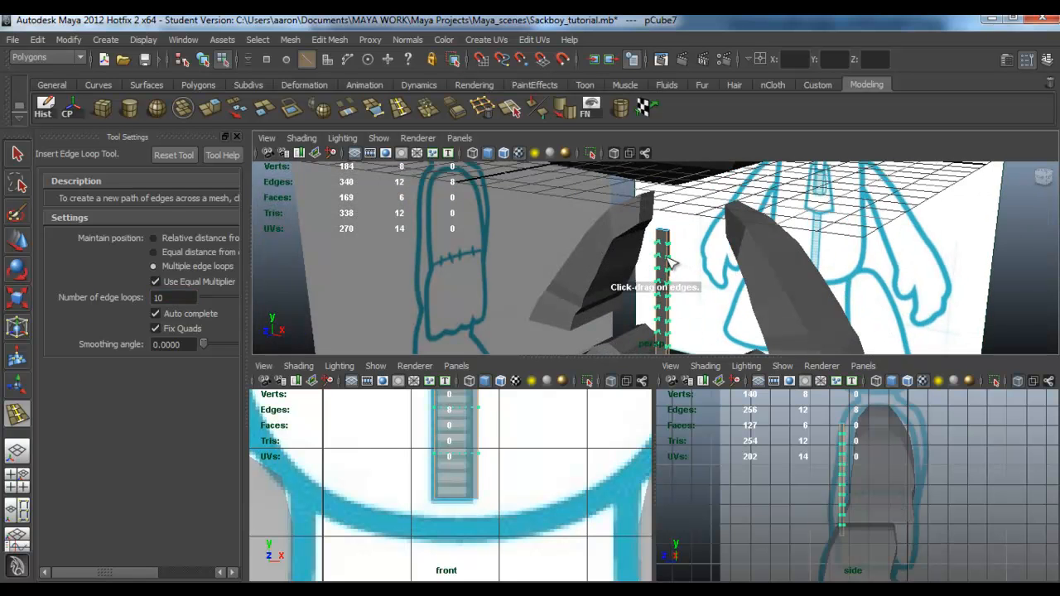
pyautogui.scroll(3, 497, 454)
pyautogui.keyDown('alt'); pyautogui.moveTo(497, 454); pyautogui.dragTo(494, 475, button='middle'); pyautogui.keyUp('alt')
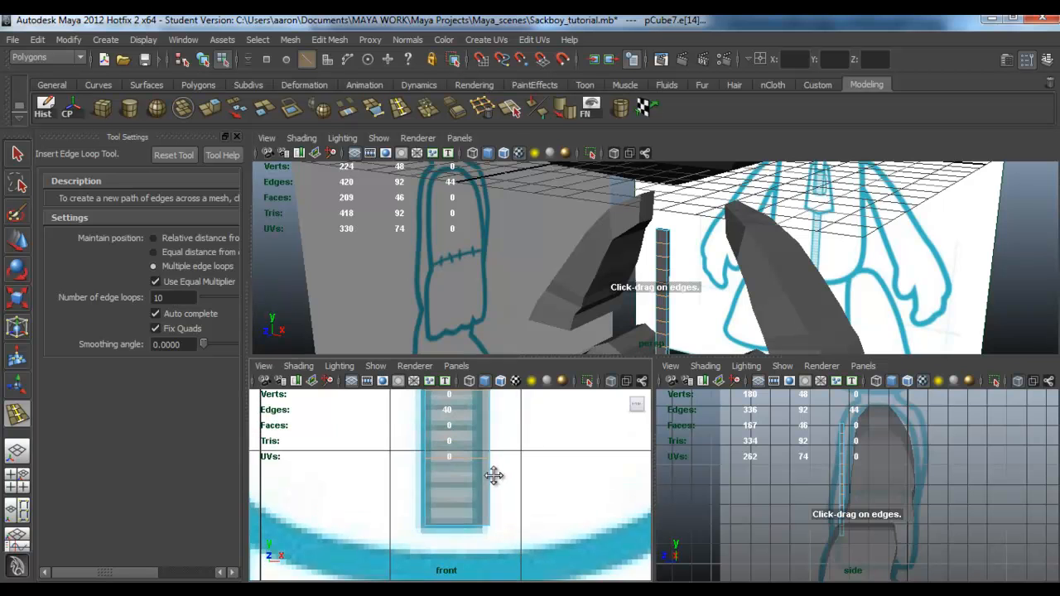
# Step: Set the number of edge loops to 3 and insert them in the lower segments of the zipper strip
pyautogui.moveTo(247, 292); pyautogui.dragTo(346, 295)
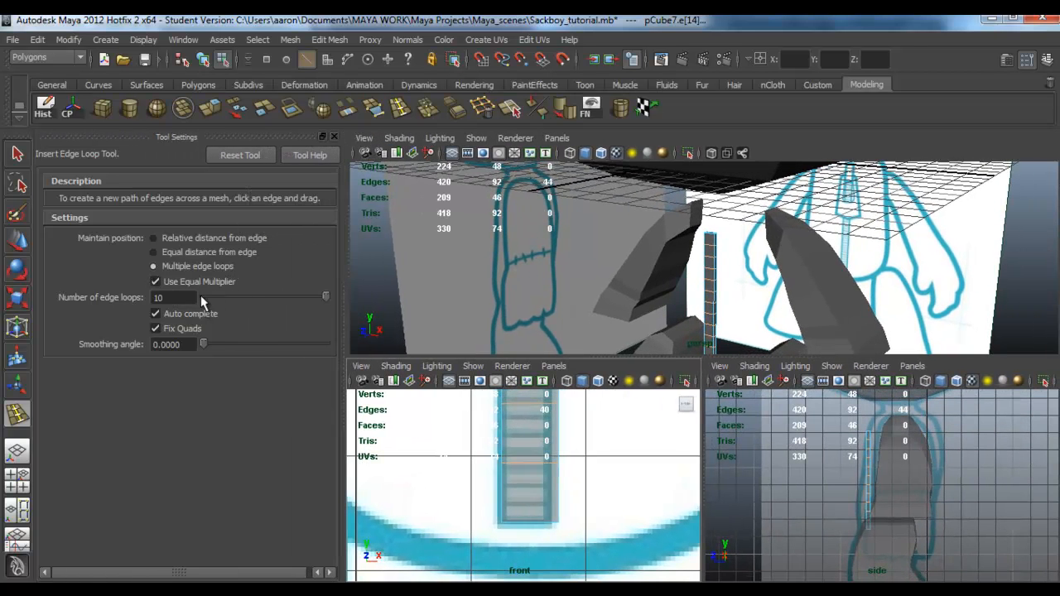
pyautogui.moveTo(174, 300); pyautogui.dragTo(135, 299)
pyautogui.write('3')
pyautogui.click(561, 490)
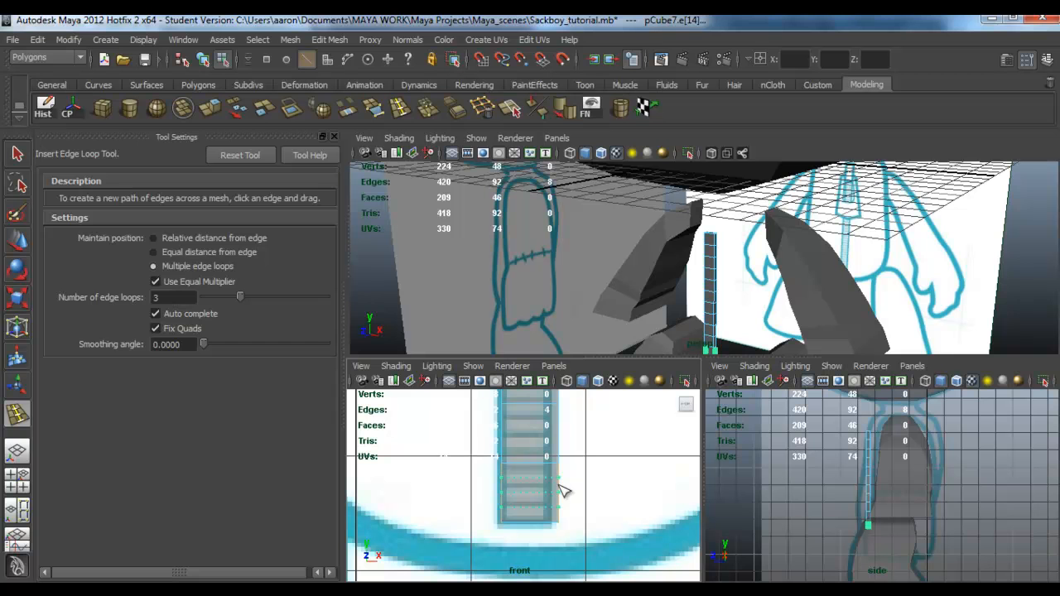
pyautogui.moveTo(560, 489); pyautogui.dragTo(564, 468)
pyautogui.click(558, 432)
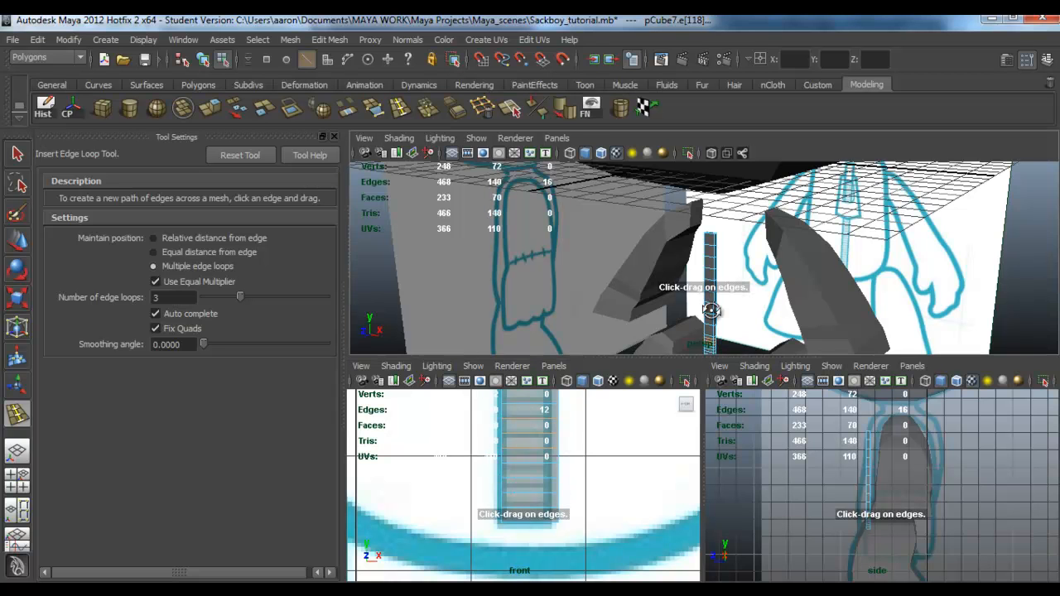
# Step: Insert three edge loops into each successive segment along the middle of the zipper strip in the perspective view
pyautogui.keyDown('alt'); pyautogui.moveTo(710, 309); pyautogui.dragTo(748, 317, button='right'); pyautogui.keyUp('alt')
pyautogui.keyDown('alt'); pyautogui.moveTo(748, 317); pyautogui.dragTo(719, 233, button='middle'); pyautogui.keyUp('alt')
pyautogui.keyDown('alt'); pyautogui.moveTo(719, 233); pyautogui.dragTo(767, 247, button='right'); pyautogui.keyUp('alt')
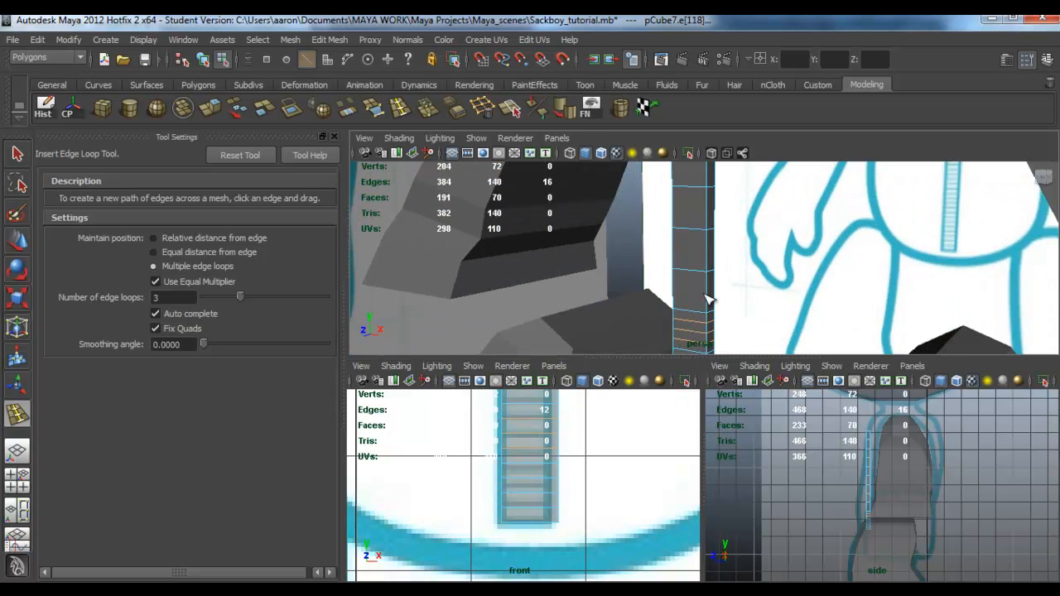
pyautogui.click(709, 295)
pyautogui.click(709, 258)
pyautogui.click(707, 212)
pyautogui.keyDown('alt'); pyautogui.moveTo(702, 221); pyautogui.dragTo(708, 321, button='middle'); pyautogui.keyUp('alt')
pyautogui.click(710, 241)
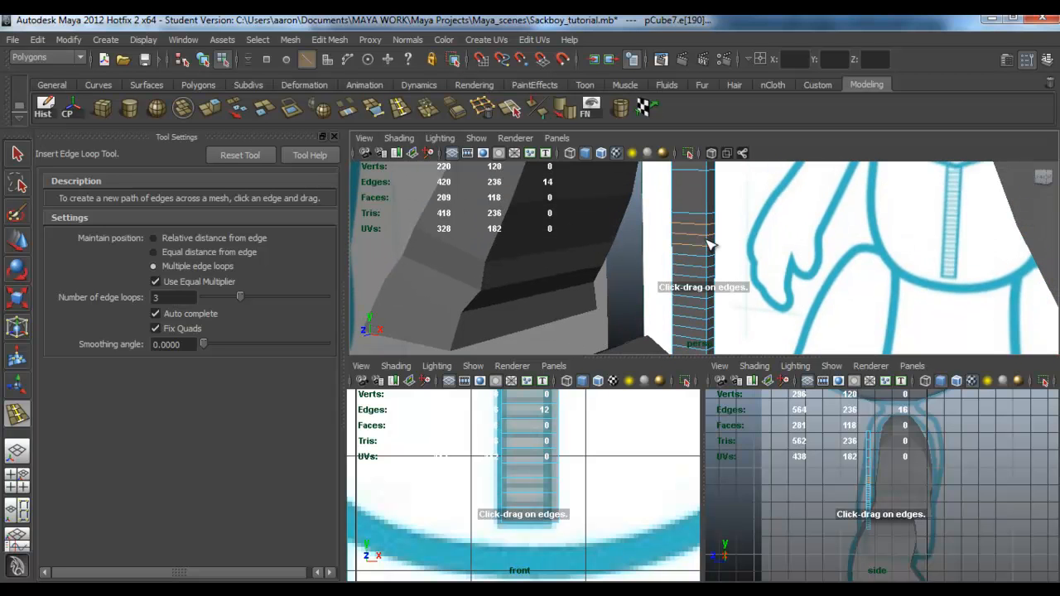
# Step: Insert three edge loops into each remaining segment up to the zipper strip's top end and leave the tool
pyautogui.keyDown('alt'); pyautogui.moveTo(713, 272); pyautogui.dragTo(725, 335, button='middle'); pyautogui.keyUp('alt')
pyautogui.click(716, 232)
pyautogui.click(715, 192)
pyautogui.scroll(-4, 712, 201)
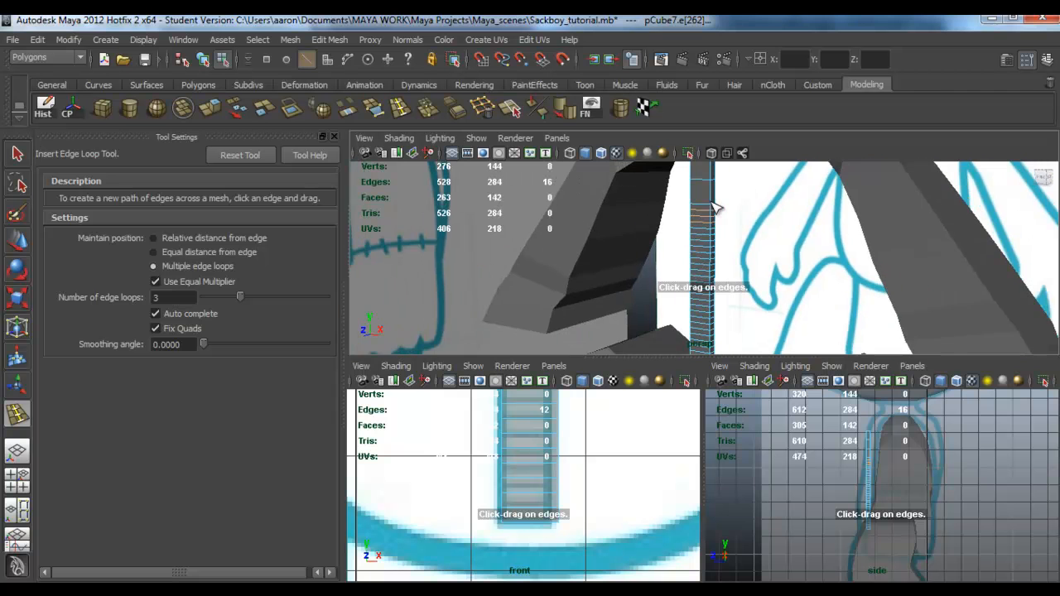
pyautogui.click(710, 199)
pyautogui.keyDown('alt'); pyautogui.moveTo(710, 198); pyautogui.dragTo(695, 290, button='middle'); pyautogui.keyUp('alt')
pyautogui.click(696, 290)
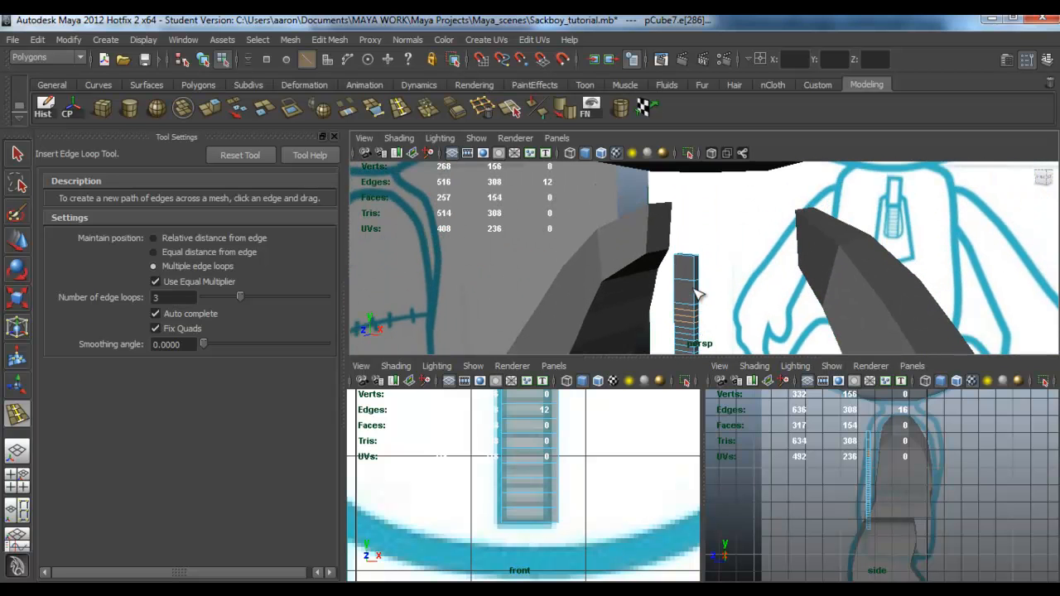
pyautogui.click(695, 272)
pyautogui.keyDown('alt'); pyautogui.moveTo(696, 271); pyautogui.dragTo(699, 208); pyautogui.keyUp('alt')
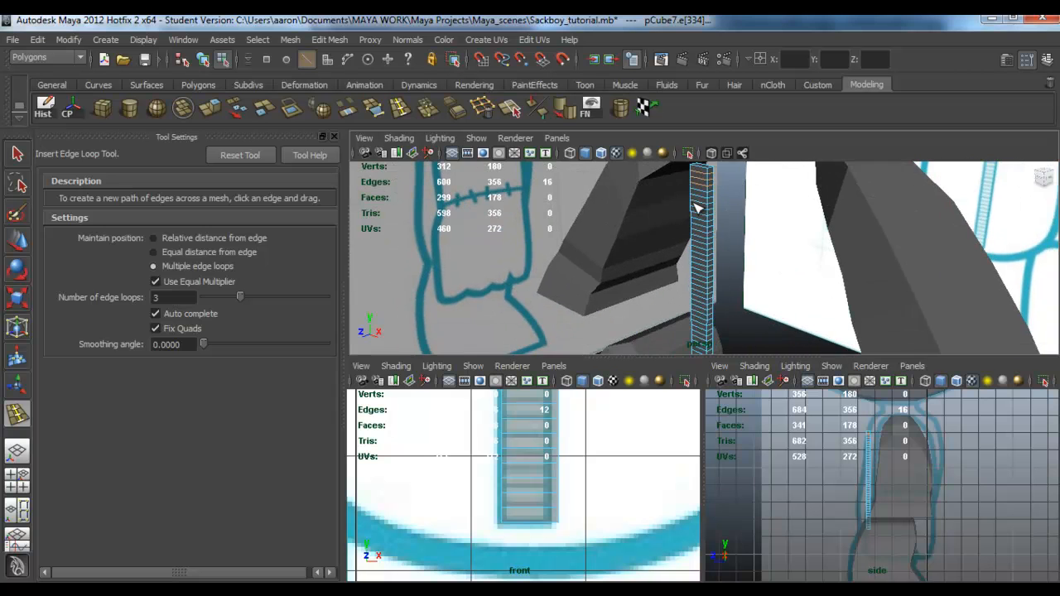
pyautogui.click(334, 136)
pyautogui.click(16, 153)
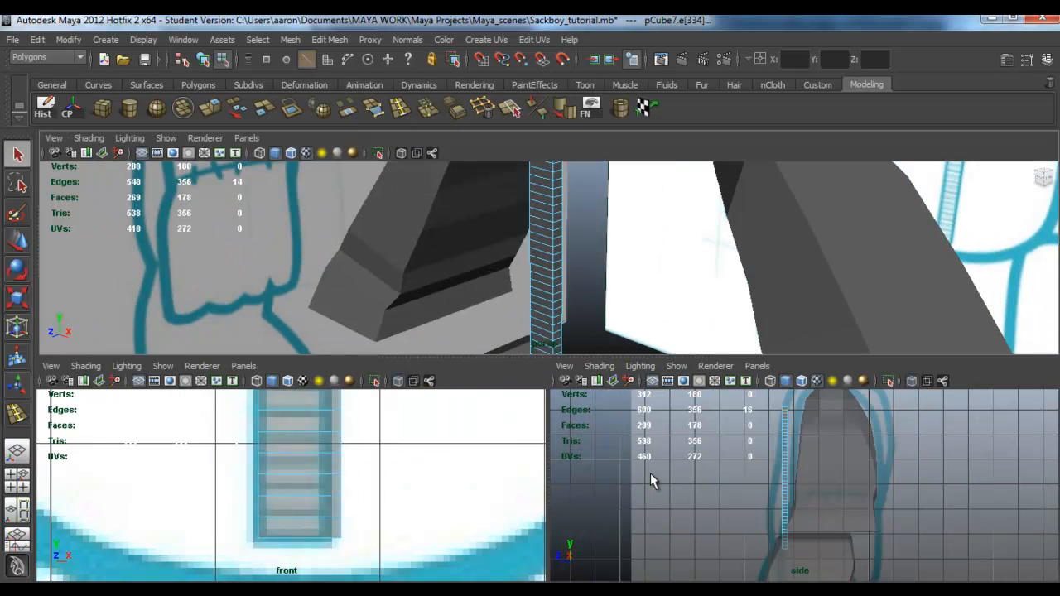
# Step: Hide the arms, legs and head in object mode, leaving only the zipper strip and reference images
pyautogui.keyDown('alt'); pyautogui.moveTo(738, 462); pyautogui.dragTo(727, 514, button='middle'); pyautogui.keyUp('alt')
pyautogui.scroll(3, 727, 514)
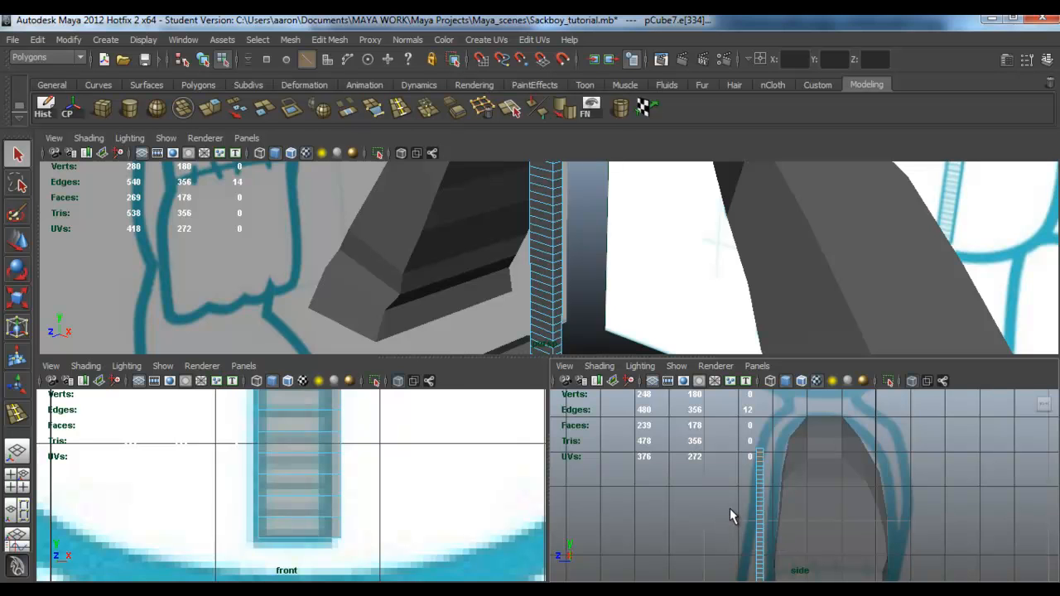
pyautogui.scroll(-4, 306, 484)
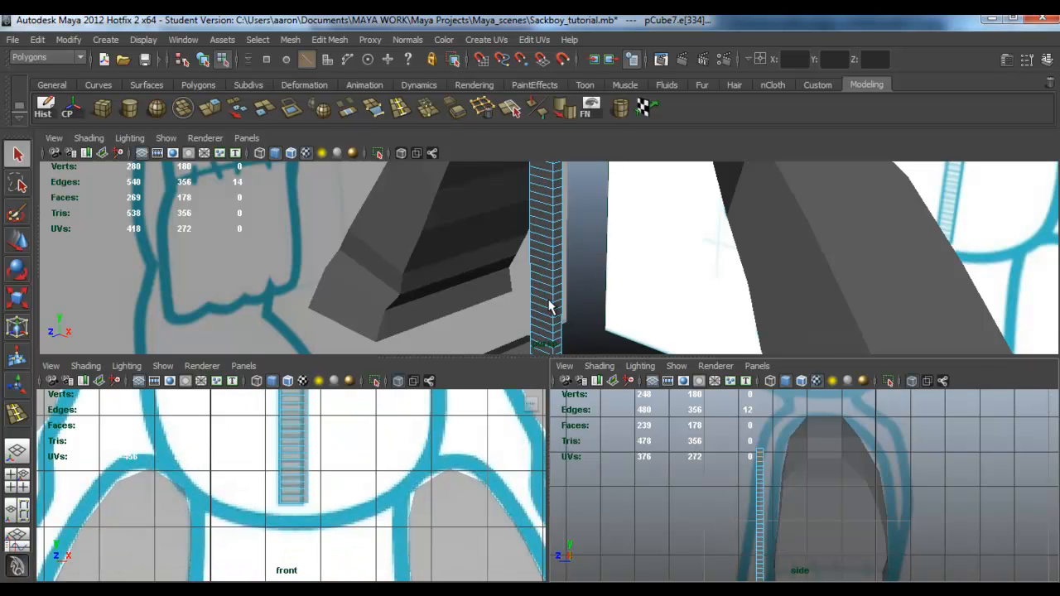
pyautogui.scroll(-5, 572, 294)
pyautogui.click(595, 279)
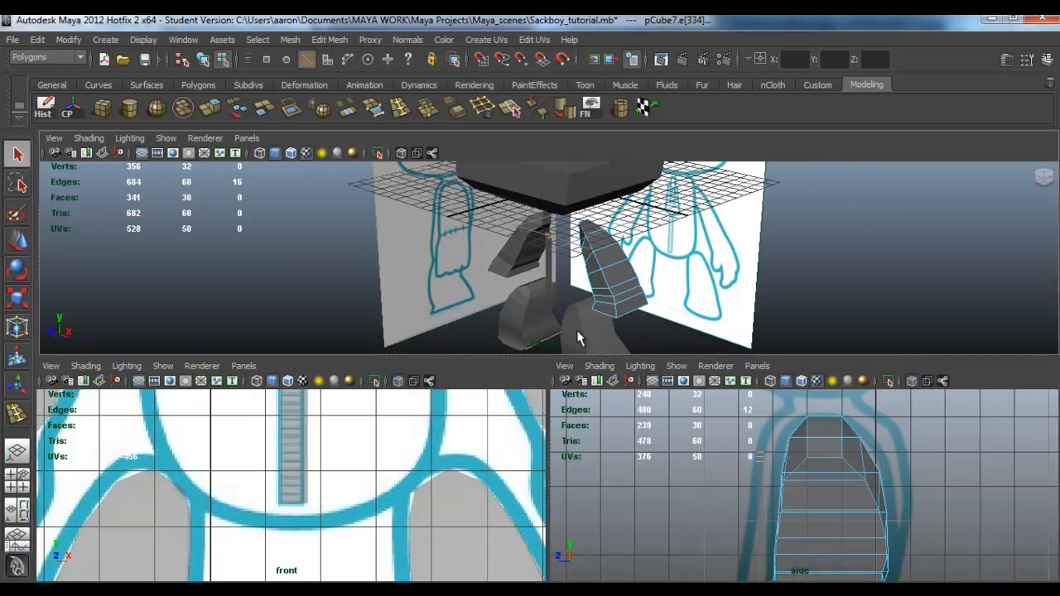
pyautogui.moveTo(589, 271); pyautogui.dragTo(614, 262, button='right')
pyautogui.click(609, 278)
pyautogui.press('Delete')
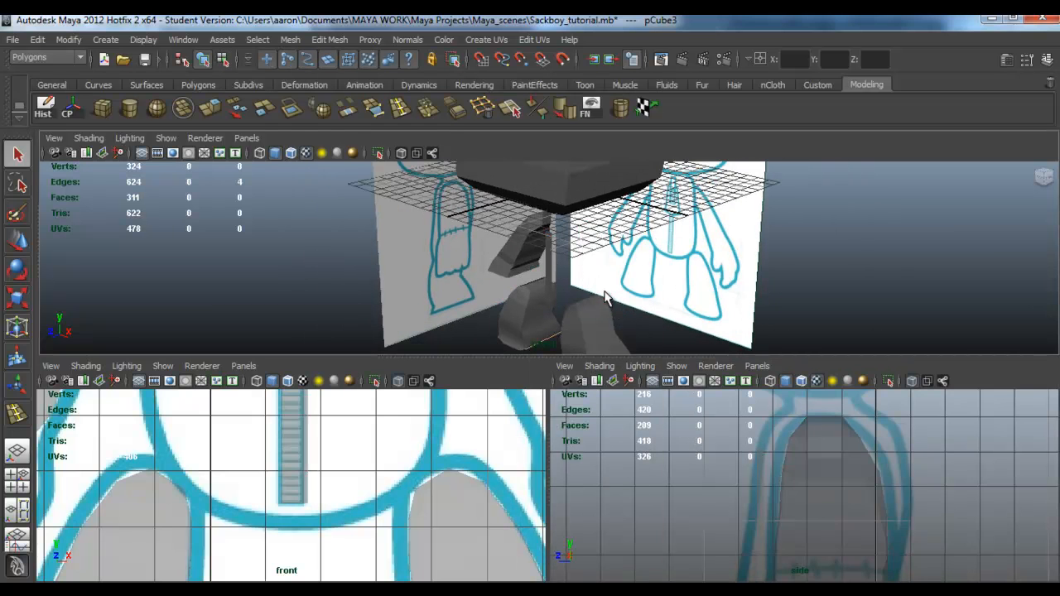
pyautogui.click(512, 251)
pyautogui.press('Delete')
pyautogui.click(590, 320)
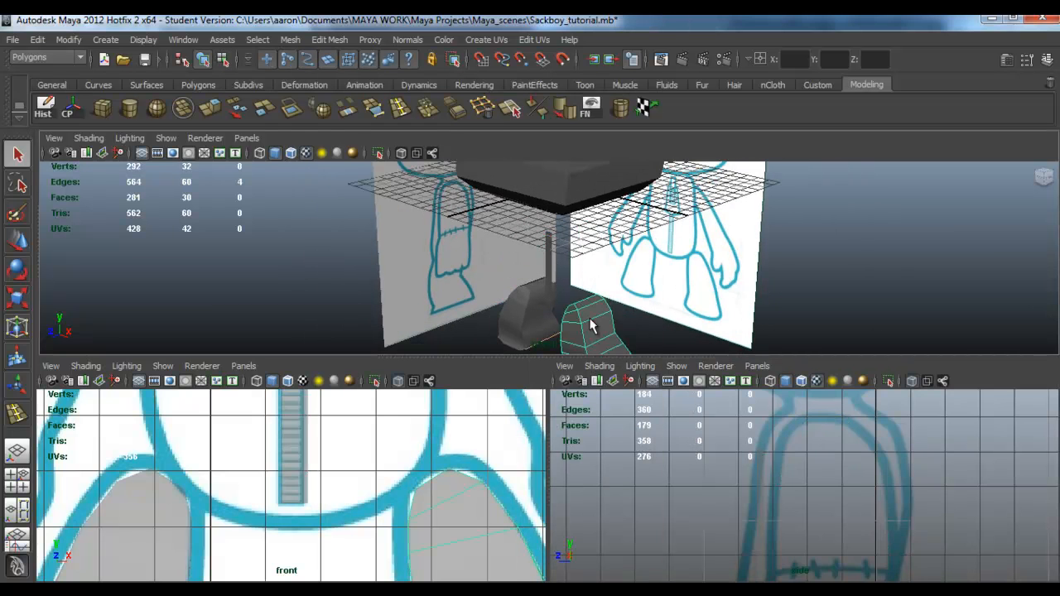
pyautogui.press('Delete')
pyautogui.click(539, 318)
pyautogui.press('Delete')
pyautogui.click(571, 172)
pyautogui.press('Delete')
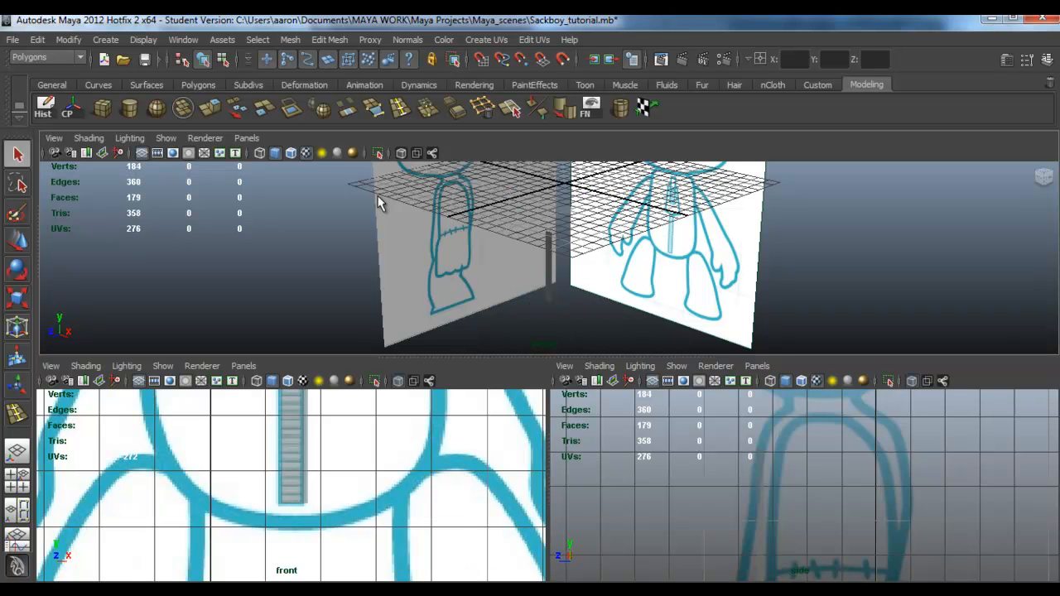
# Step: Show all hidden objects, including the torso
pyautogui.click(68, 40)
pyautogui.moveTo(180, 123)
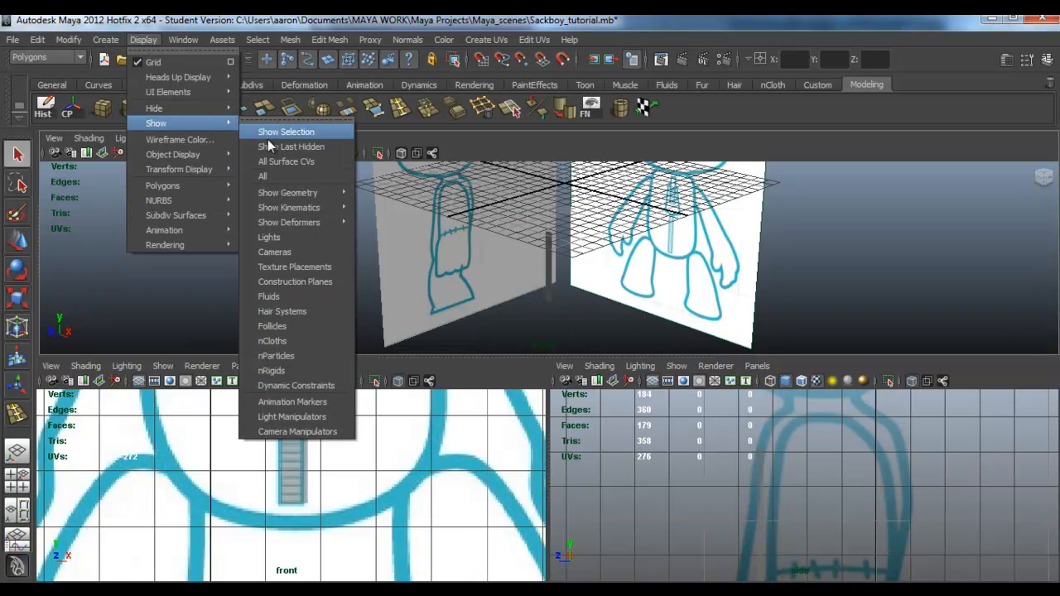
pyautogui.click(276, 167)
pyautogui.click(108, 39)
pyautogui.moveTo(71, 34)
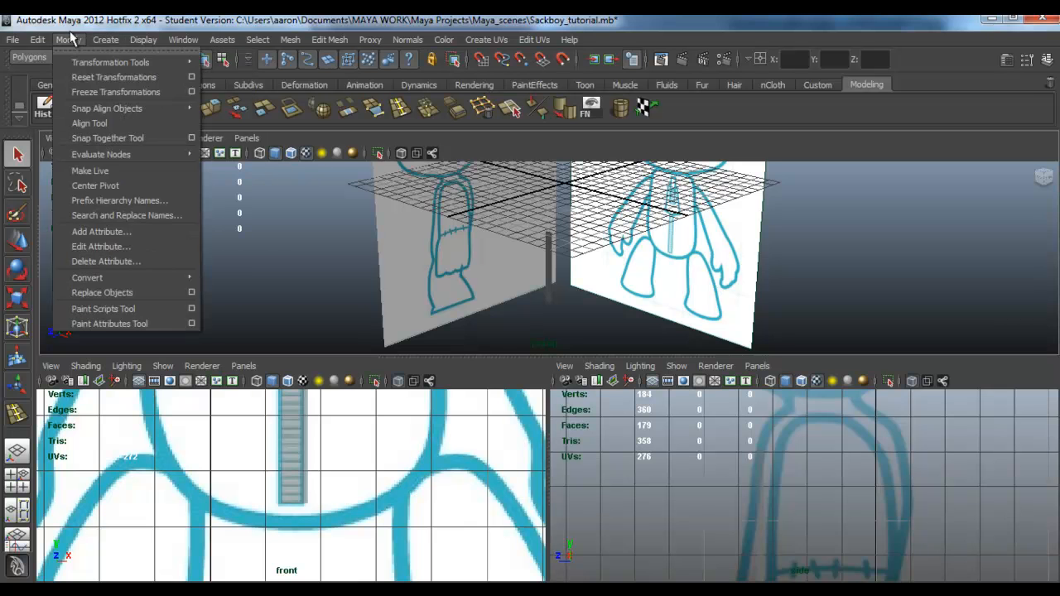
pyautogui.moveTo(143, 38)
pyautogui.moveTo(191, 120)
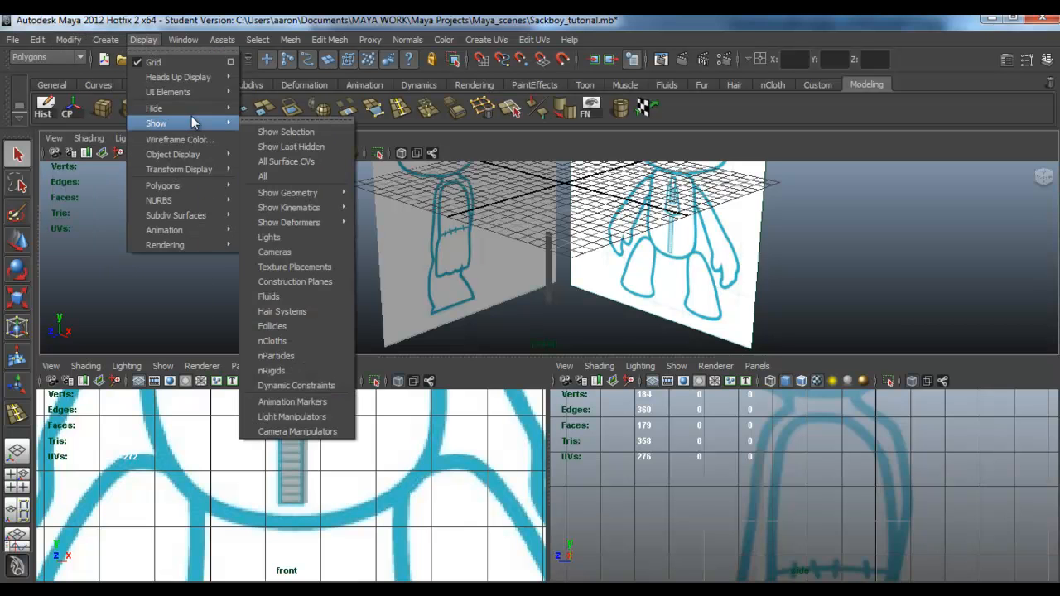
pyautogui.click(263, 177)
# Step: Select the head, both arms and both legs together and hide them to expose the torso and zipper strip
pyautogui.click(588, 174)
pyautogui.keyDown('shift'); pyautogui.click(606, 267); pyautogui.keyUp('shift')
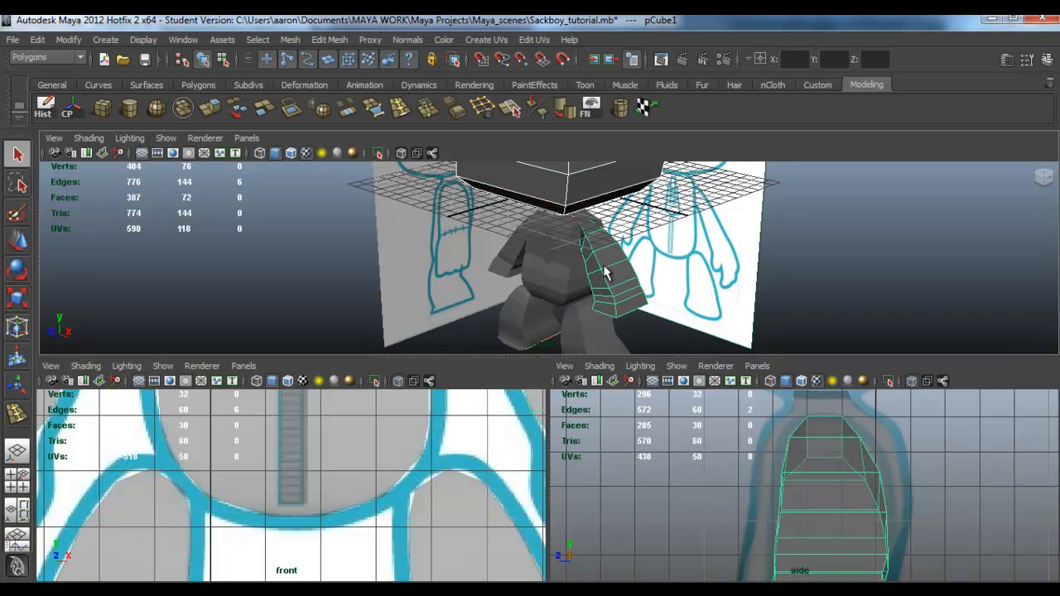
pyautogui.keyDown('shift'); pyautogui.click(505, 256); pyautogui.keyUp('shift')
pyautogui.keyDown('shift'); pyautogui.click(586, 325); pyautogui.keyUp('shift')
pyautogui.keyDown('shift'); pyautogui.click(530, 321); pyautogui.keyUp('shift')
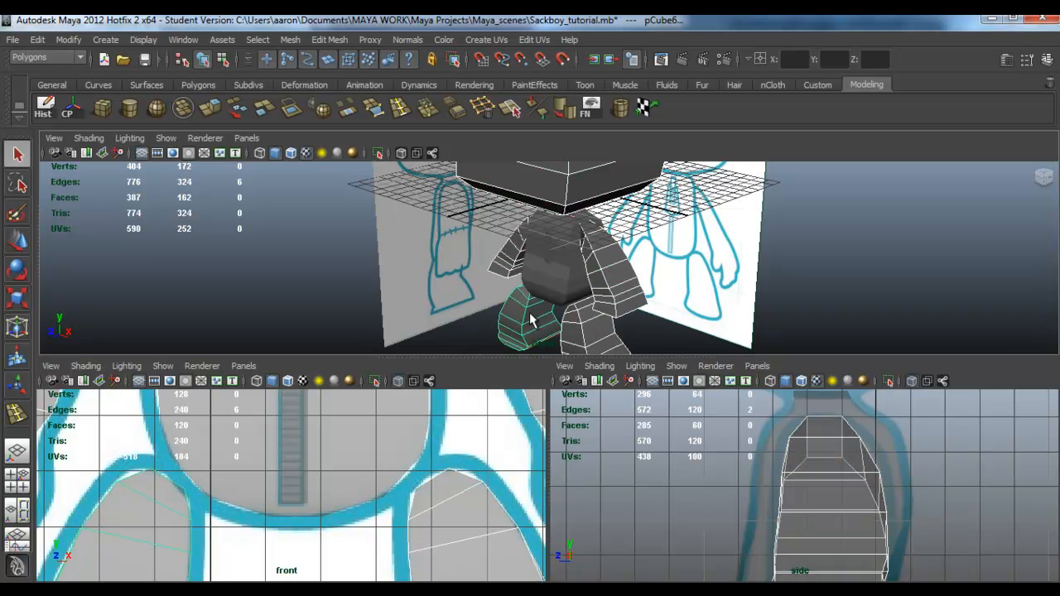
pyautogui.hotkey('ctrl', 'h')
# Step: Select the vertices at the zipper strip's top end in the side view
pyautogui.keyDown('alt'); pyautogui.moveTo(591, 268); pyautogui.dragTo(631, 285); pyautogui.keyUp('alt')
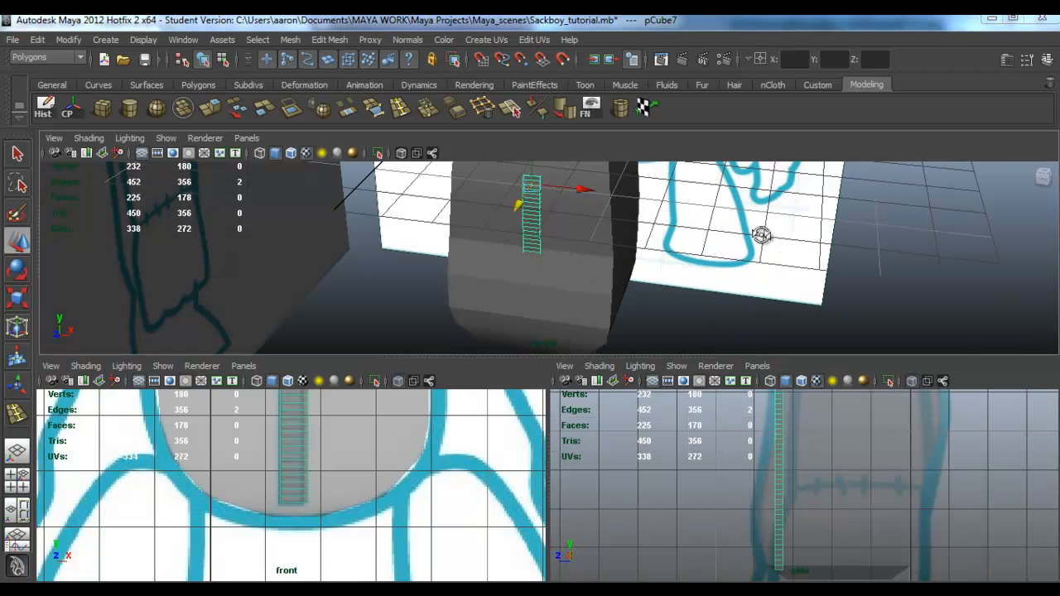
pyautogui.keyDown('alt'); pyautogui.moveTo(762, 237); pyautogui.dragTo(648, 219); pyautogui.keyUp('alt')
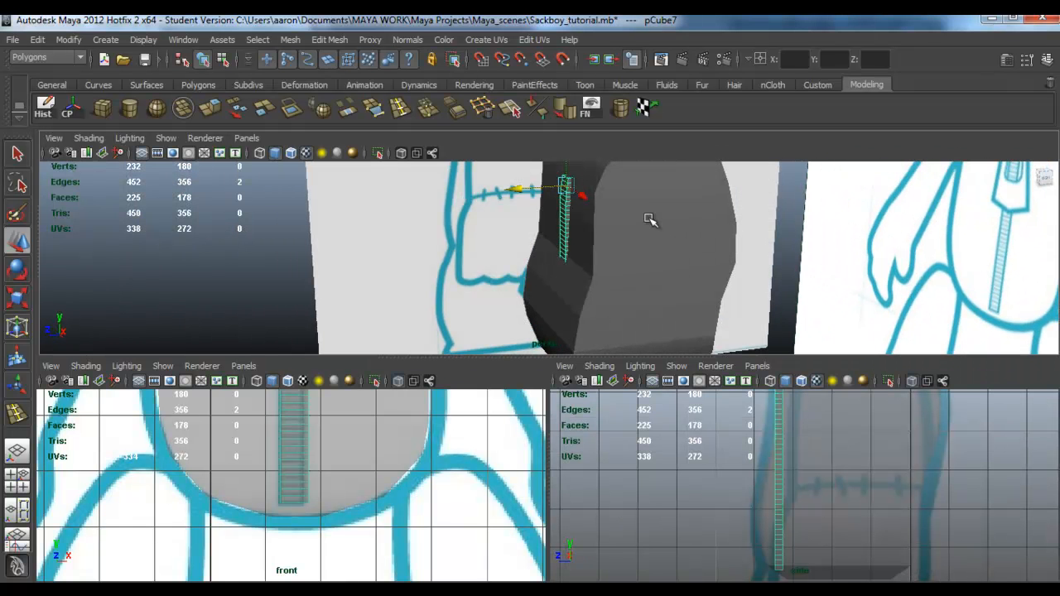
pyautogui.keyDown('alt'); pyautogui.moveTo(789, 455); pyautogui.dragTo(795, 527, button='middle'); pyautogui.keyUp('alt')
pyautogui.moveTo(791, 528); pyautogui.dragTo(761, 526, button='right')
pyautogui.moveTo(762, 450); pyautogui.dragTo(812, 442)
pyautogui.moveTo(766, 415); pyautogui.dragTo(790, 432)
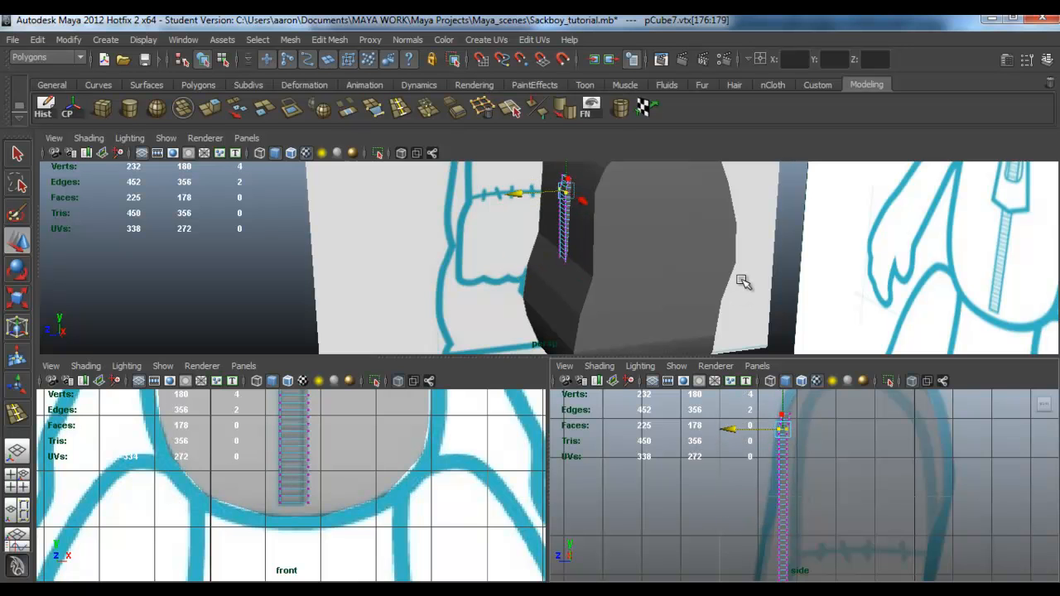
pyautogui.press('Up')
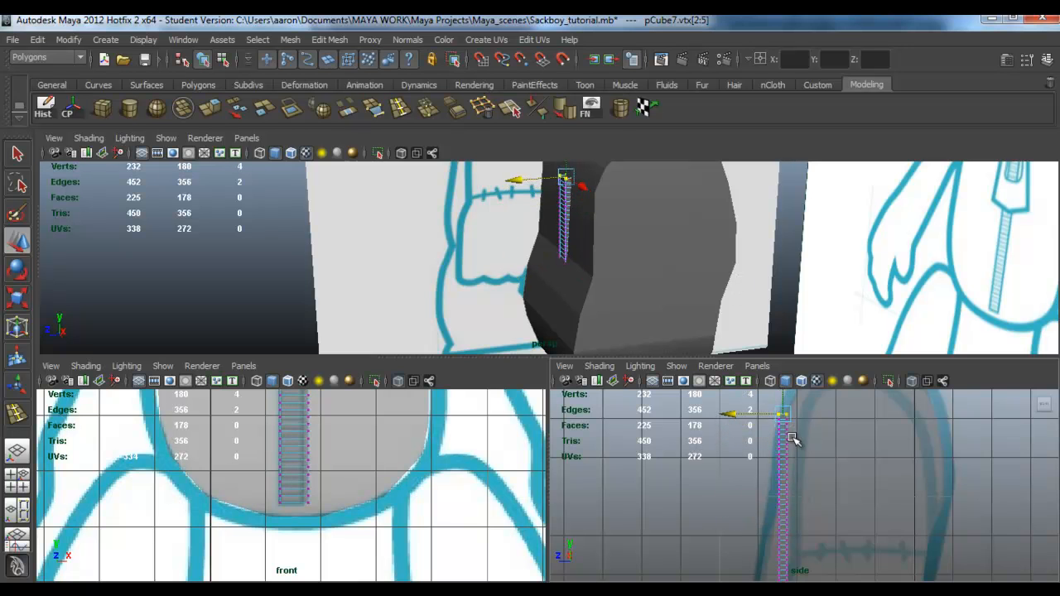
# Step: Return to object mode and examine how the zipper strip sits on the front of the torso
pyautogui.moveTo(575, 224); pyautogui.dragTo(568, 198, button='right')
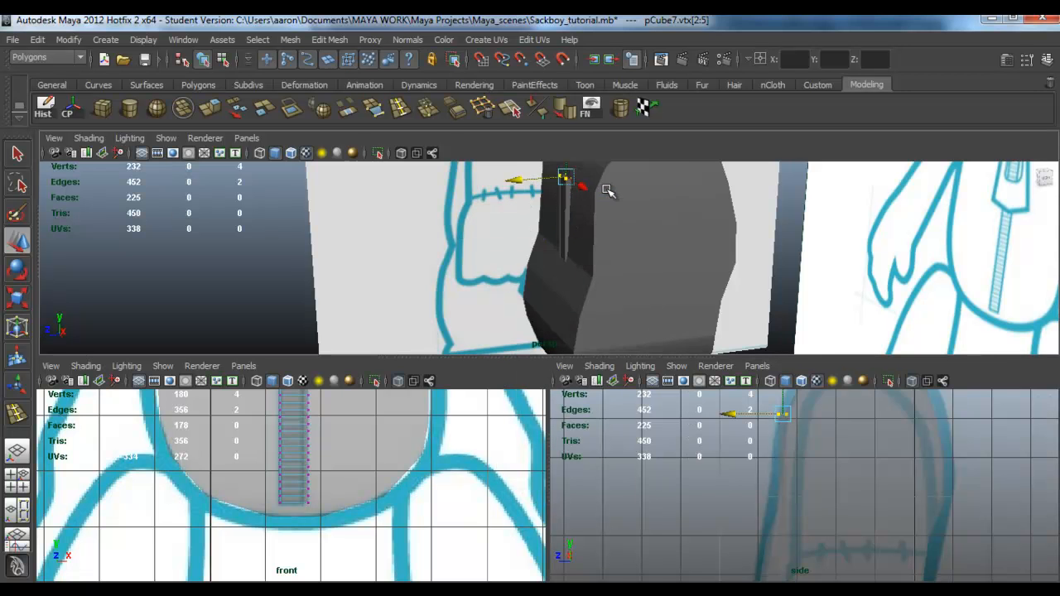
pyautogui.click(562, 198)
pyautogui.press('f')
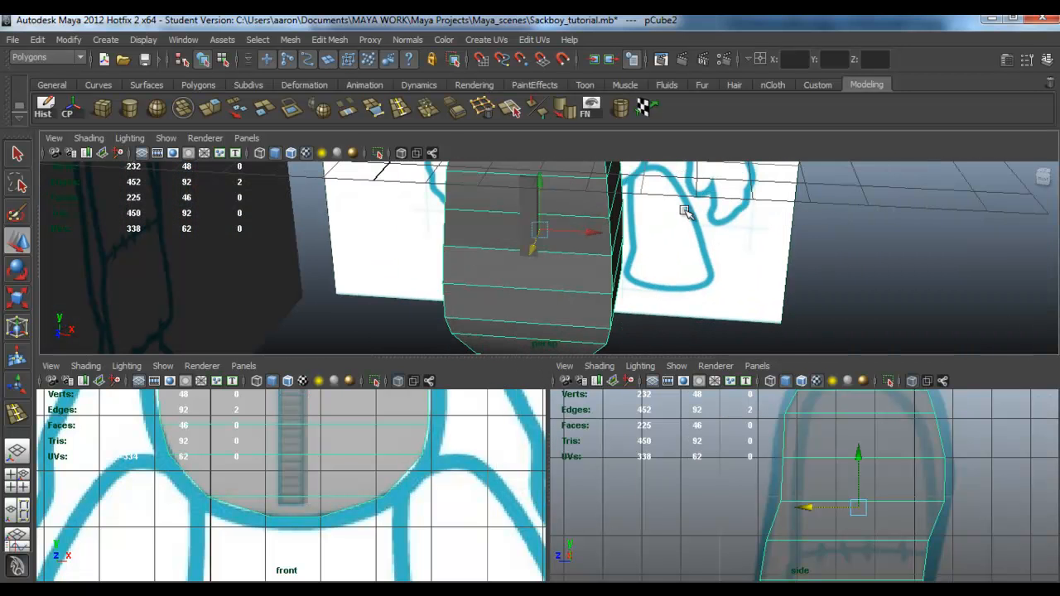
pyautogui.keyDown('alt'); pyautogui.moveTo(681, 213); pyautogui.dragTo(562, 208); pyautogui.keyUp('alt')
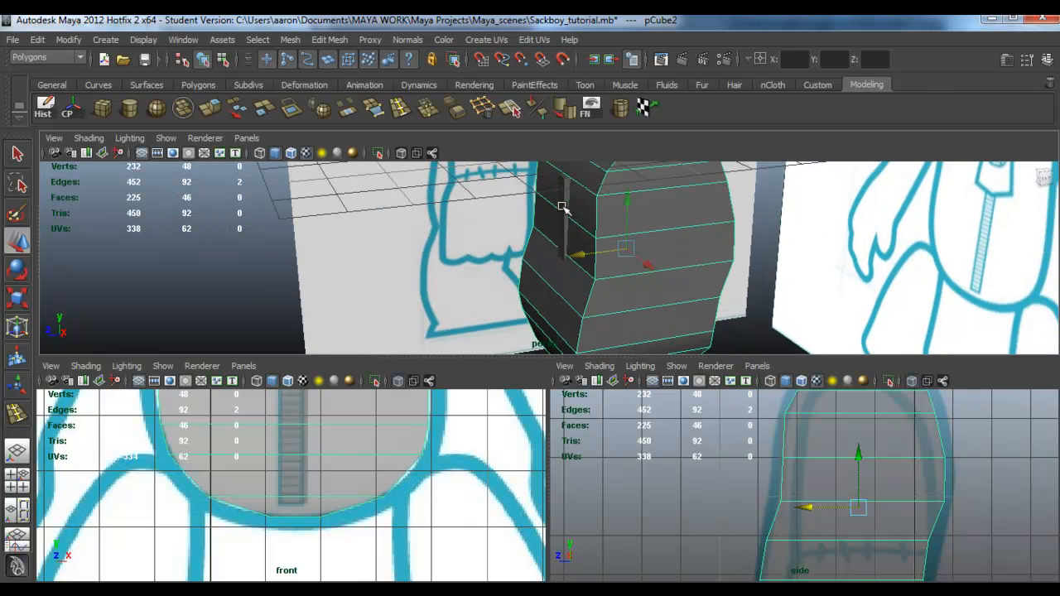
pyautogui.click(563, 209)
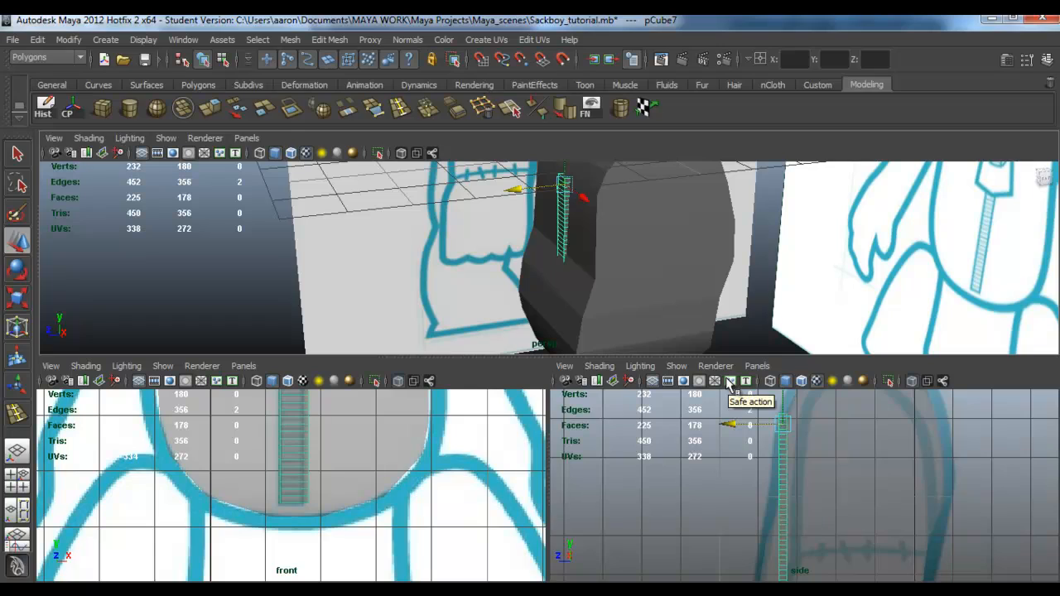
pyautogui.press('space')
pyautogui.keyDown('alt'); pyautogui.moveTo(670, 272); pyautogui.dragTo(746, 282); pyautogui.keyUp('alt')
pyautogui.click(584, 240)
pyautogui.scroll(2, 610, 261)
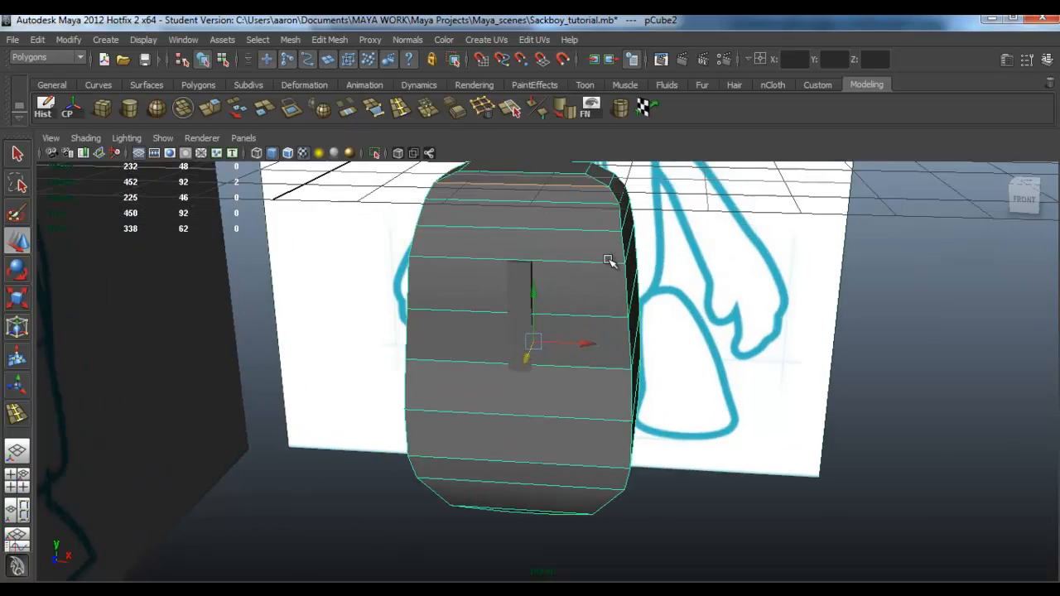
pyautogui.keyDown('alt'); pyautogui.moveTo(611, 318); pyautogui.dragTo(626, 367); pyautogui.keyUp('alt')
# Step: Show all hidden parts so the complete character is displayed again
pyautogui.click(143, 39)
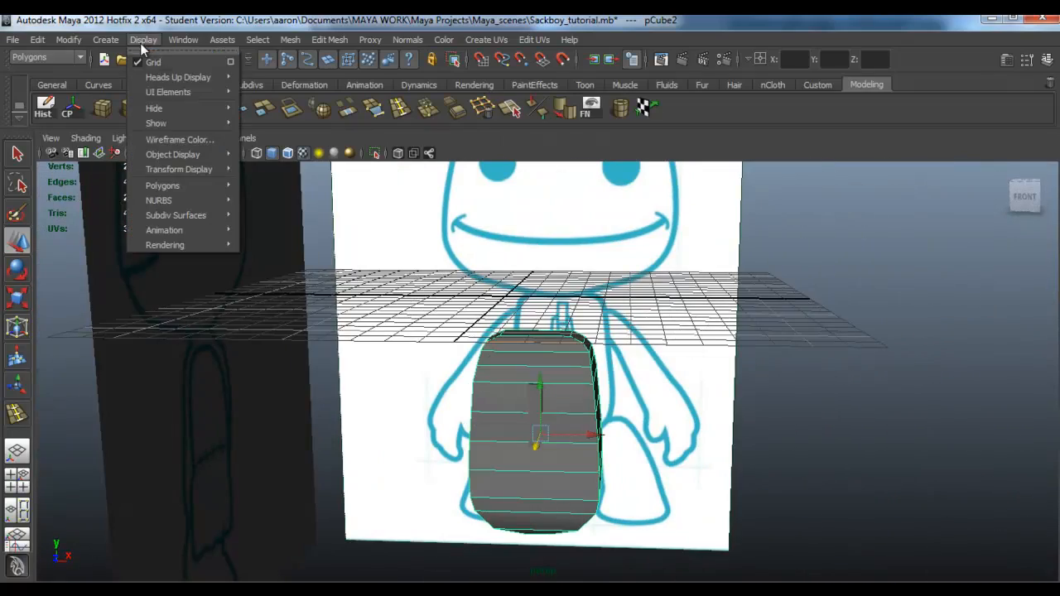
pyautogui.moveTo(189, 112)
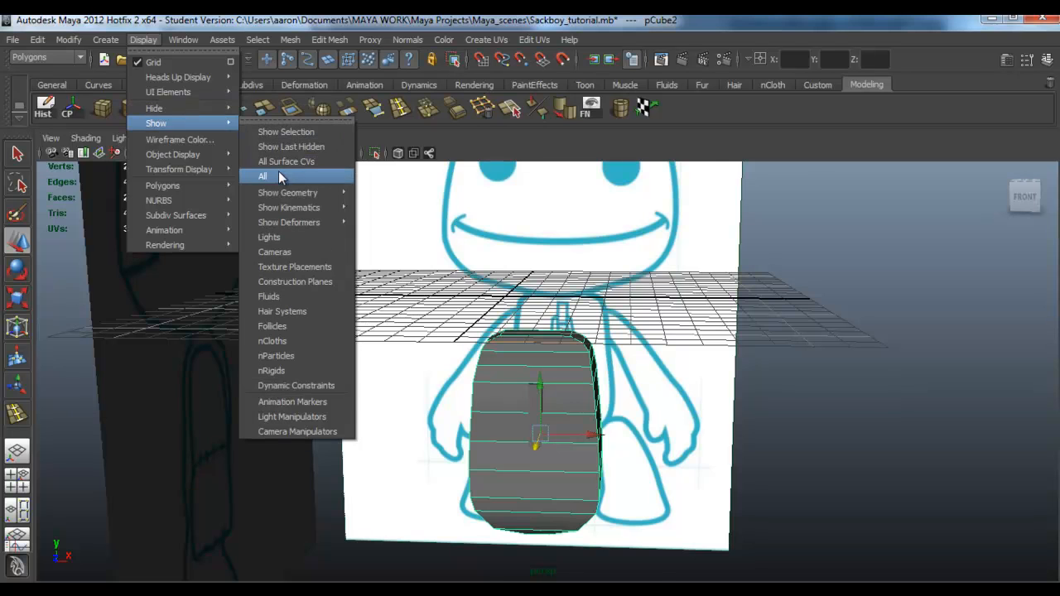
pyautogui.click(279, 172)
pyautogui.keyDown('alt'); pyautogui.moveTo(563, 267); pyautogui.dragTo(623, 295); pyautogui.keyUp('alt')
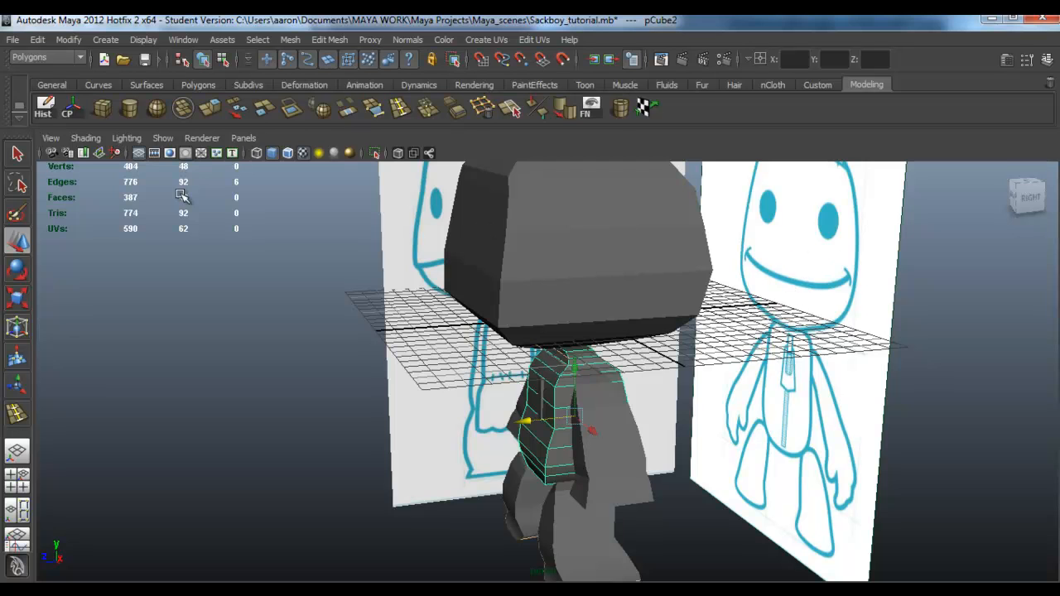
# Step: Create a polygon cube, move it out beside the body, and smooth and scale it into a small rounded form
pyautogui.click(102, 108)
pyautogui.keyDown('alt'); pyautogui.moveTo(502, 362); pyautogui.dragTo(575, 348); pyautogui.keyUp('alt')
pyautogui.moveTo(509, 332); pyautogui.dragTo(350, 361)
pyautogui.press('g')
pyautogui.keyDown('alt'); pyautogui.moveTo(365, 403); pyautogui.dragTo(364, 382, button='right'); pyautogui.keyUp('alt')
pyautogui.keyDown('alt'); pyautogui.moveTo(364, 382); pyautogui.dragTo(241, 373); pyautogui.keyUp('alt')
pyautogui.press('r')
pyautogui.moveTo(304, 351); pyautogui.dragTo(268, 363)
# Step: Delete the small rounded cube beside the body
pyautogui.click(336, 368)
pyautogui.scroll(-2, 335, 369)
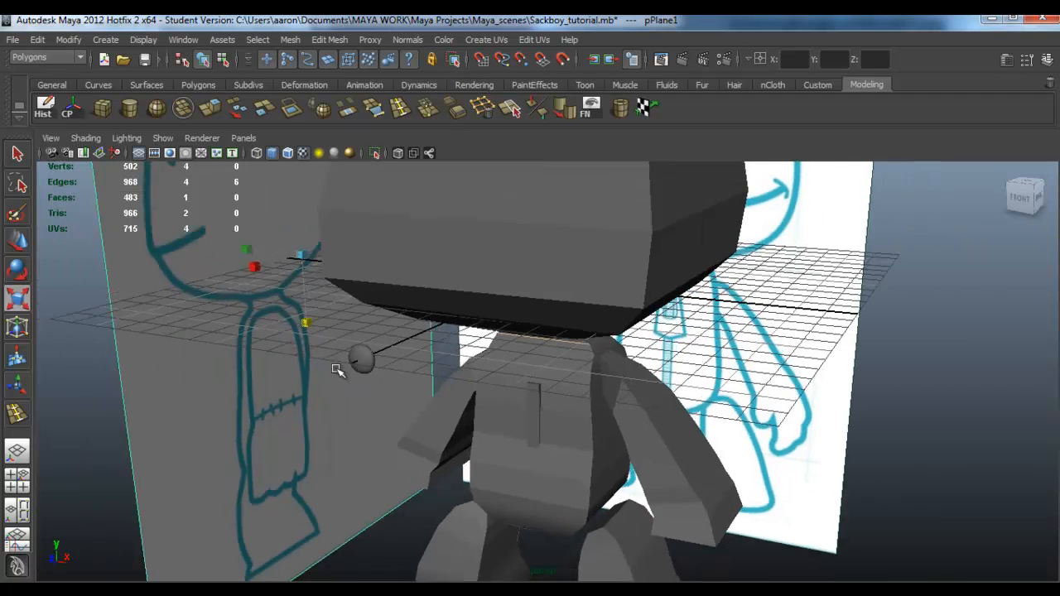
pyautogui.keyDown('alt'); pyautogui.moveTo(336, 370); pyautogui.dragTo(362, 362); pyautogui.keyUp('alt')
pyautogui.click(351, 348)
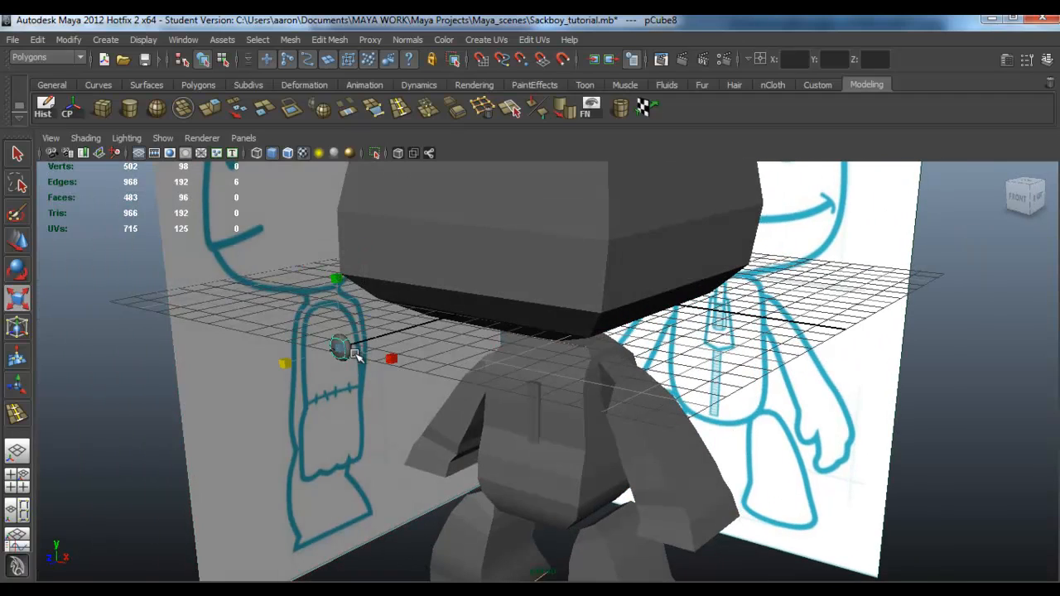
pyautogui.press('Delete')
pyautogui.scroll(-3, 489, 348)
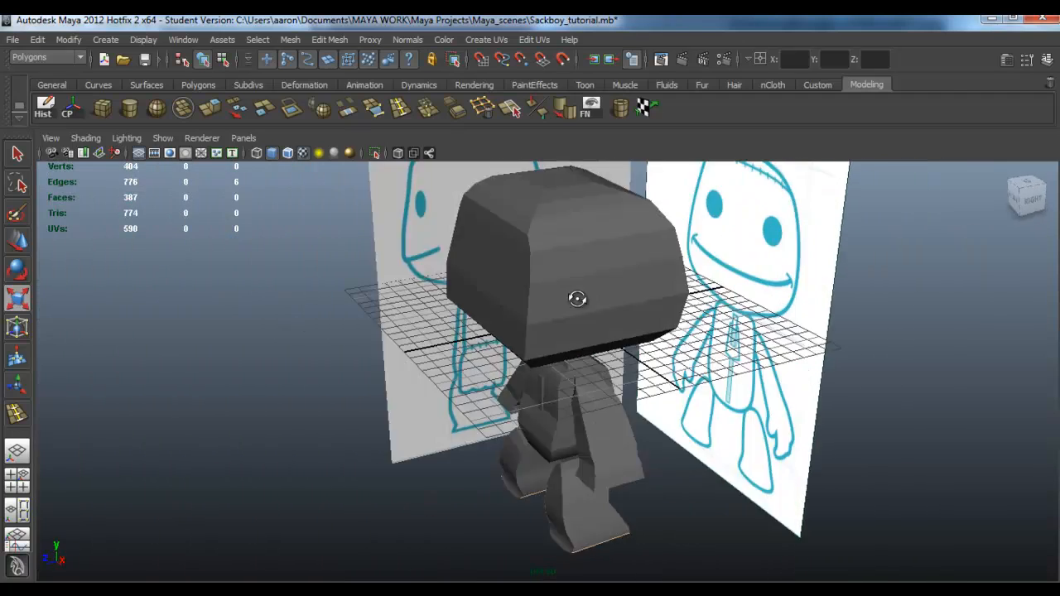